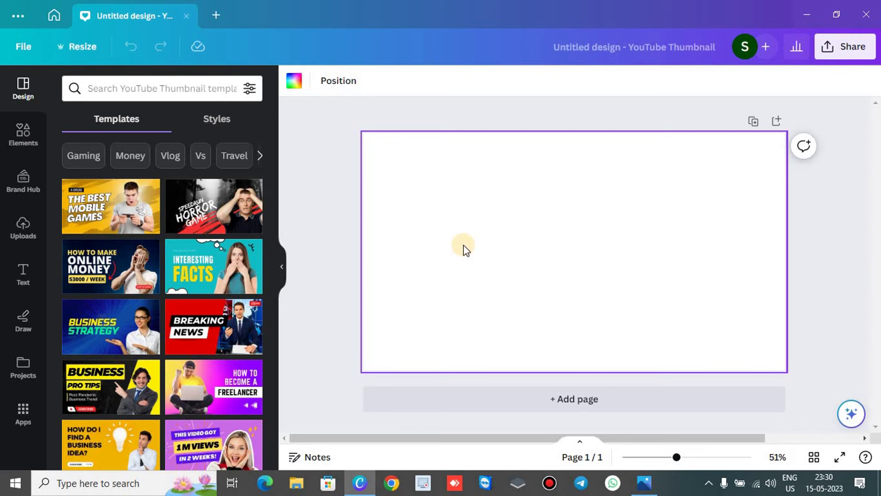
Step: Switch to Chrome and search Google for "gradient color"
left_click(391, 482)
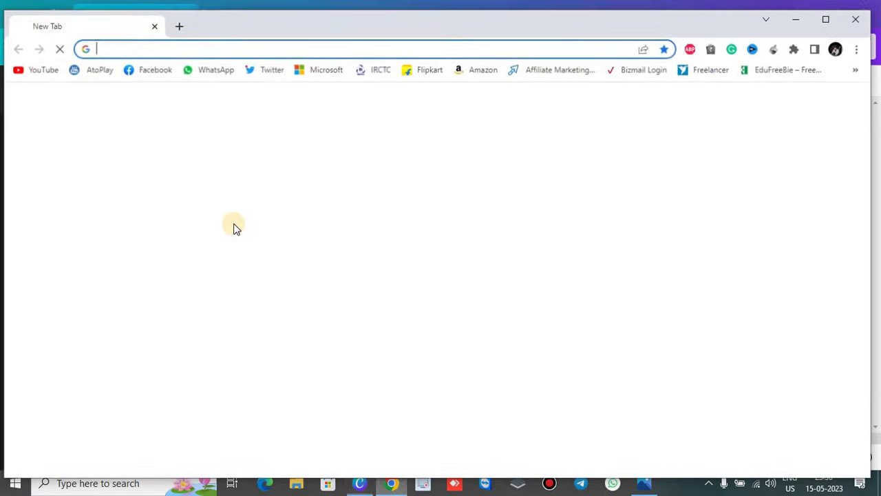
left_click(122, 51)
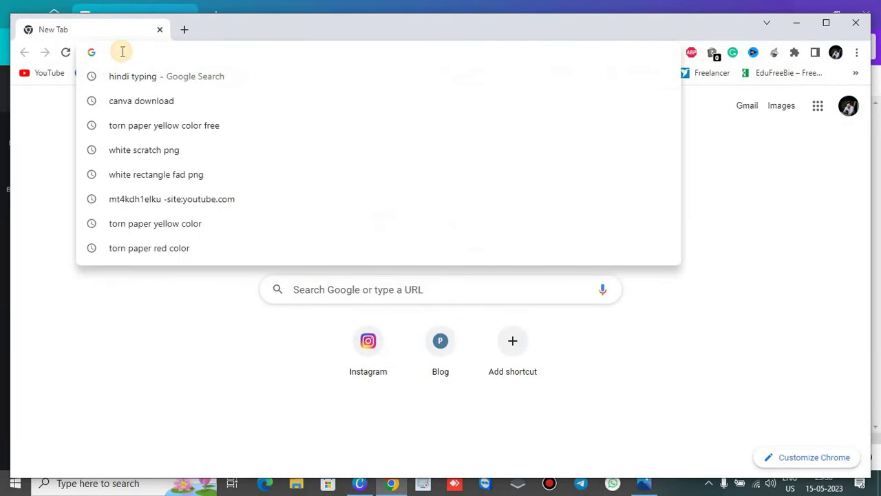
key("ctrl+v")
key("Return")
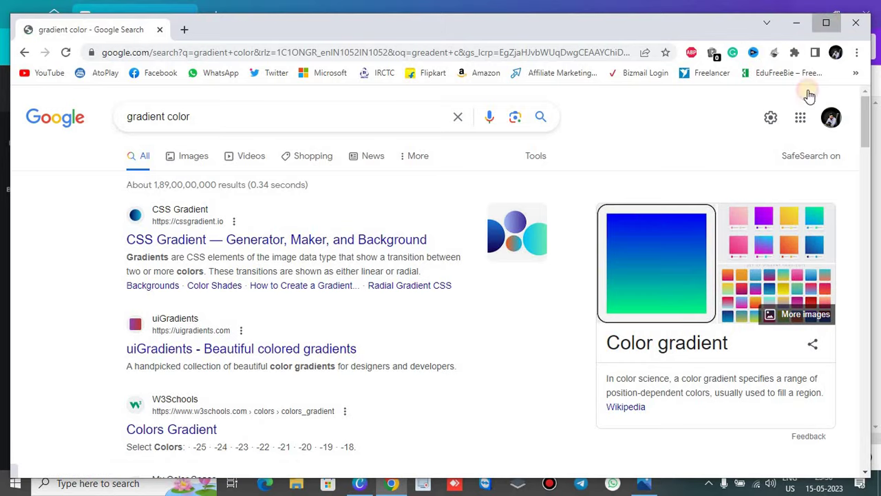
key("super+Up")
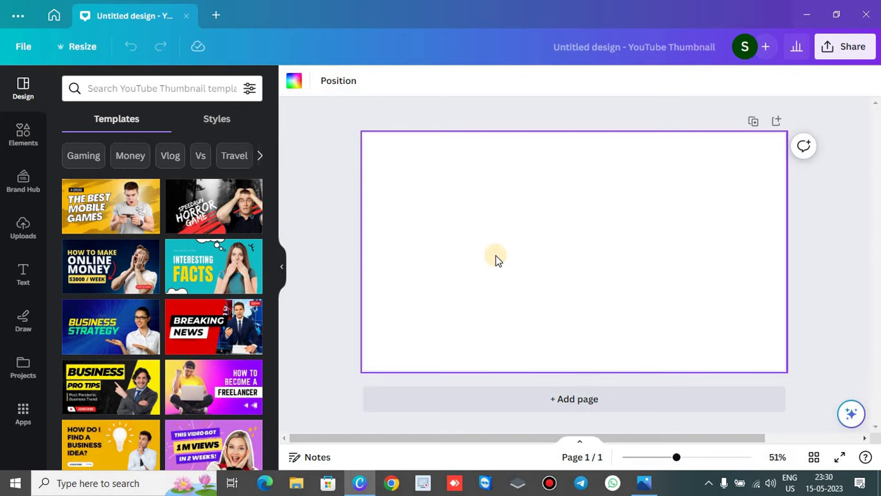
Step: Try the purple-to-cyan and purple-to-orange gradients on the blank page, and settle on the black-to-blue gradient as its background
left_click(293, 84)
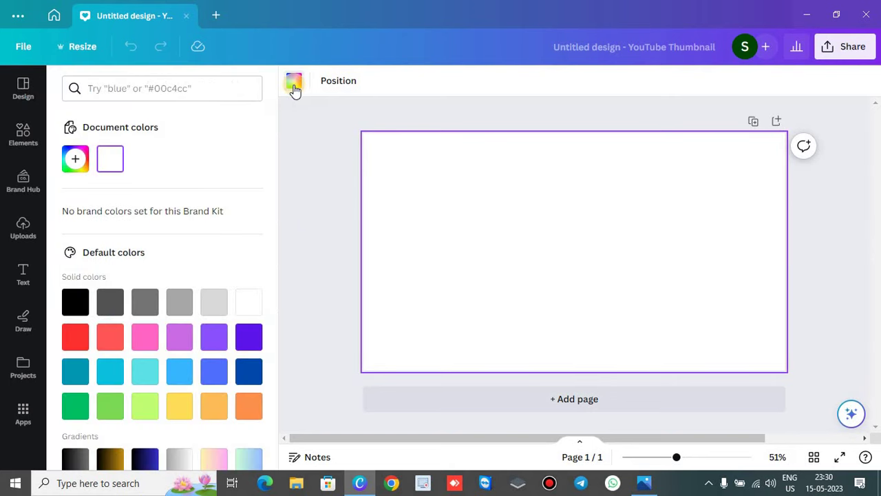
scroll(252, 263, "down", 2)
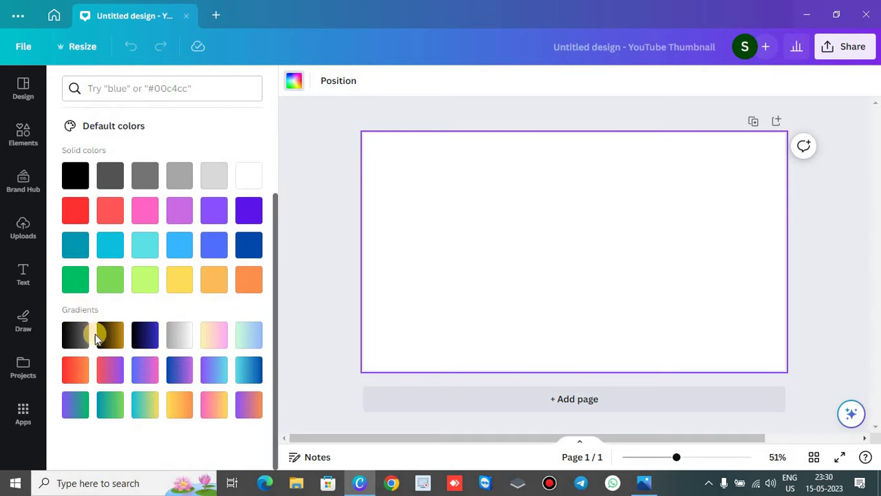
left_click(214, 372)
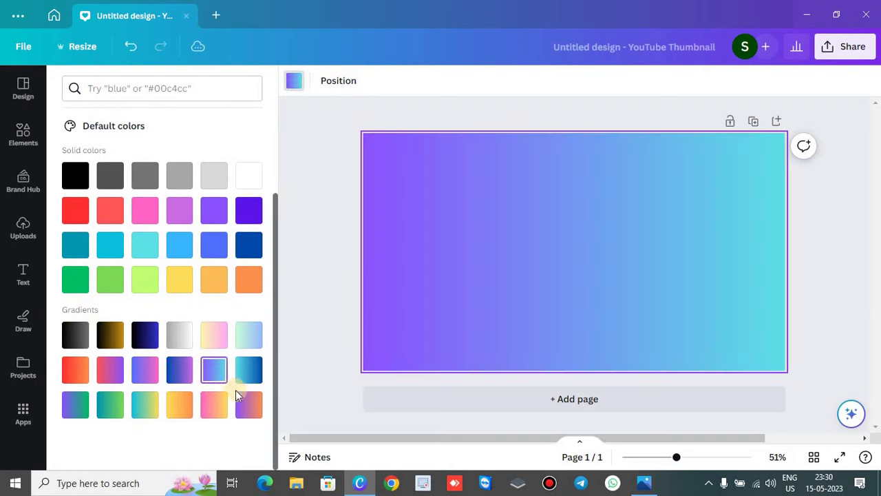
left_click(244, 407)
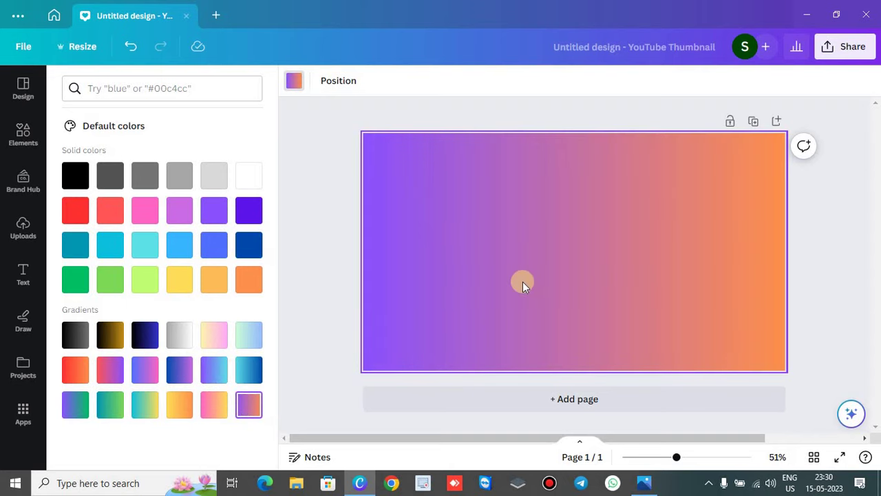
left_click(146, 337)
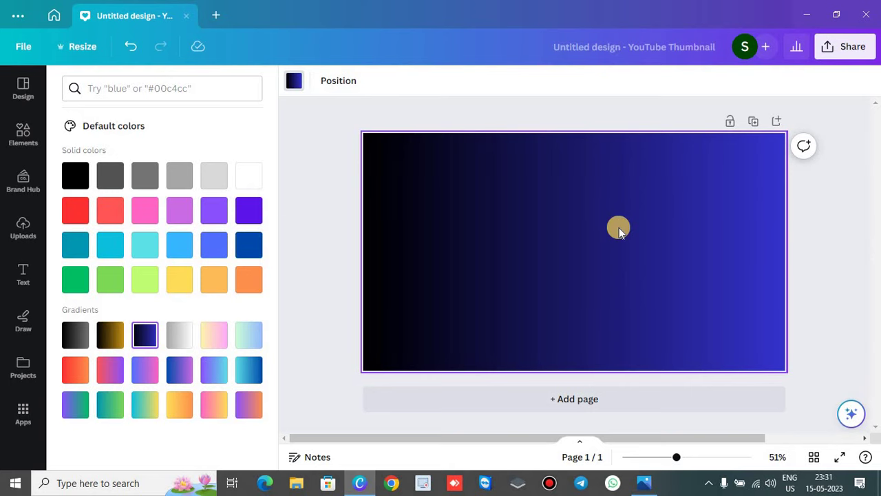
left_click(302, 218)
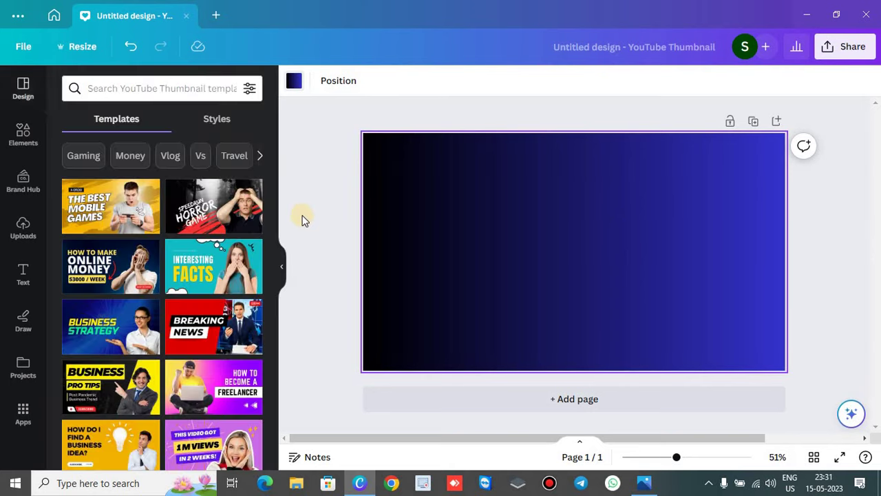
Step: Check the reference thumbnail in the photo viewer, and browse Google Images in Chrome for "torn paper yellow color free"
key("alt+Tab")
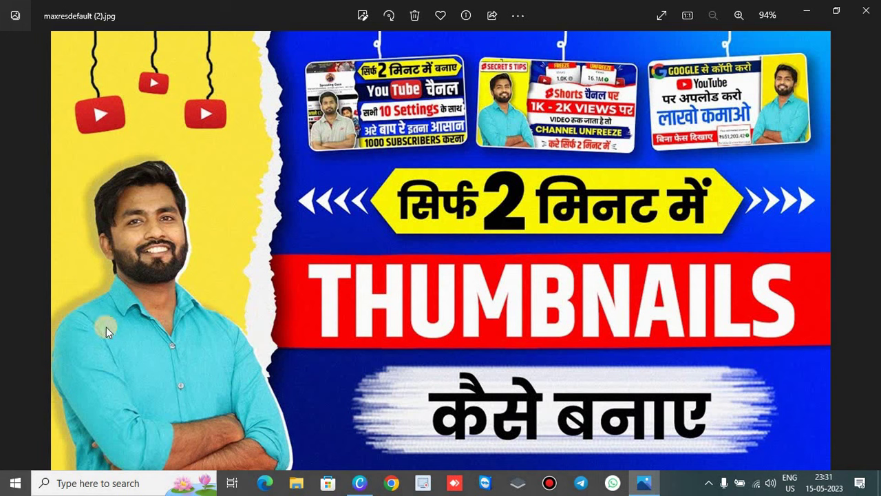
left_click(802, 11)
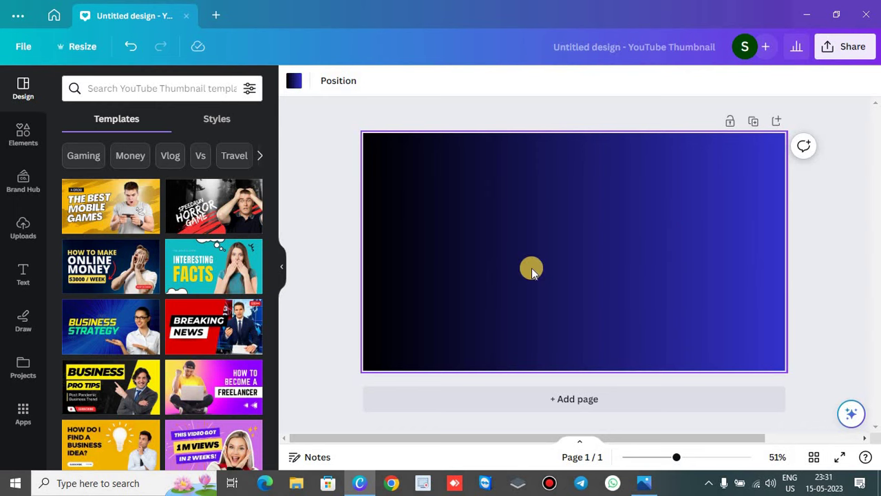
left_click(390, 486)
left_click(135, 53)
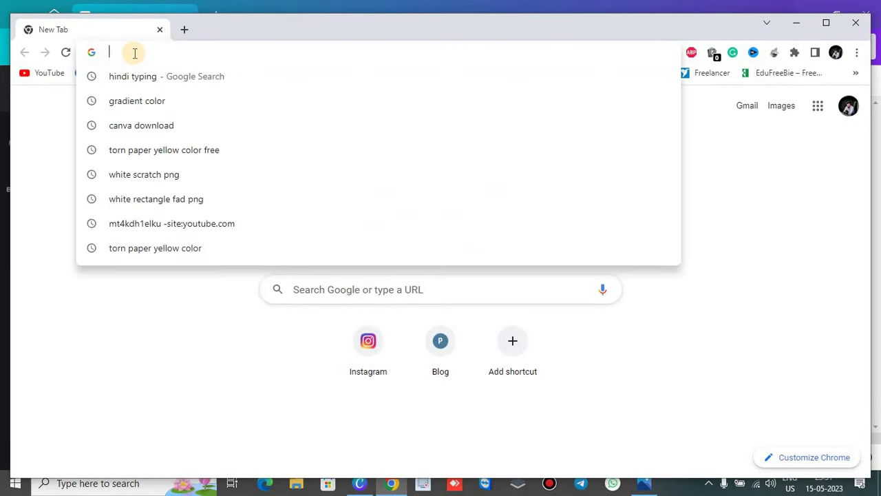
left_click(135, 150)
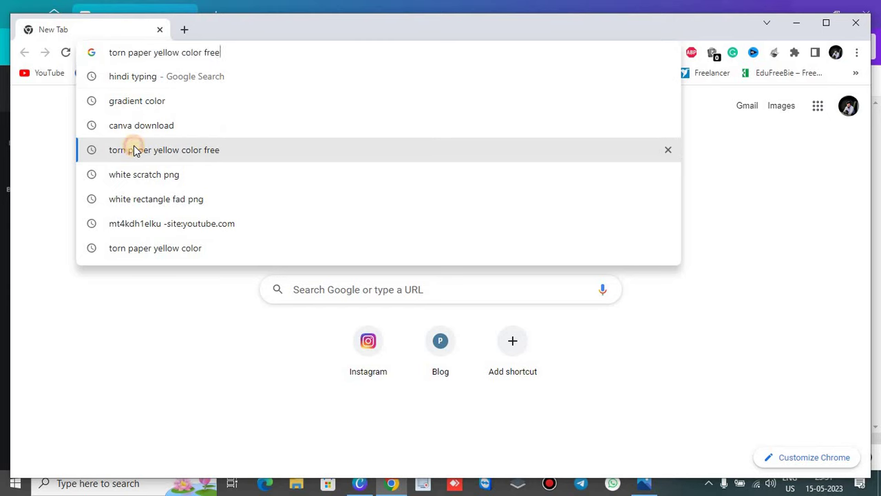
left_click(826, 23)
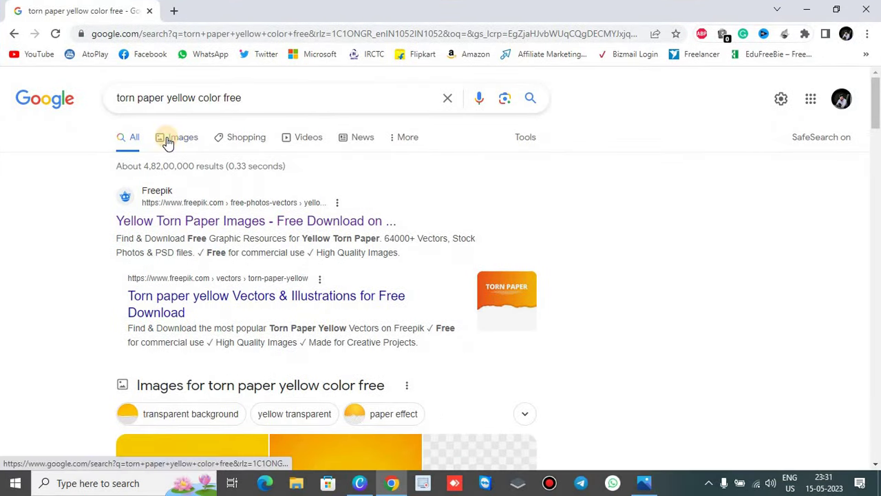
left_click(167, 139)
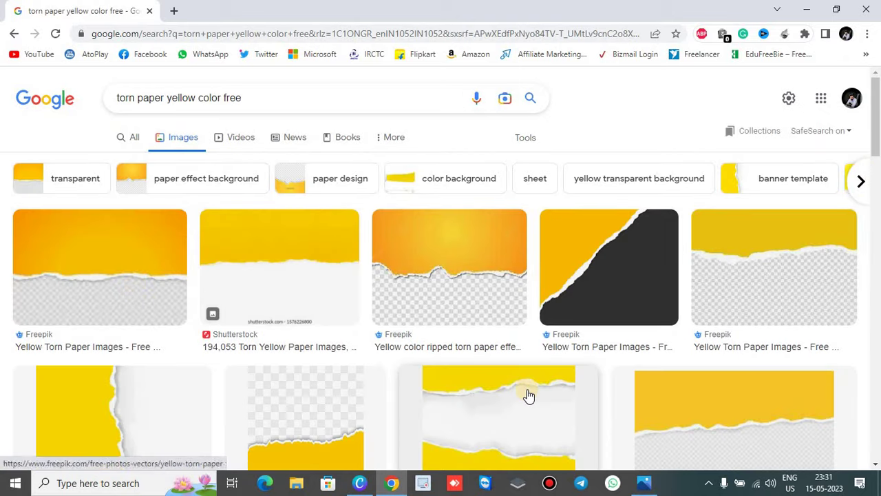
left_click(858, 12)
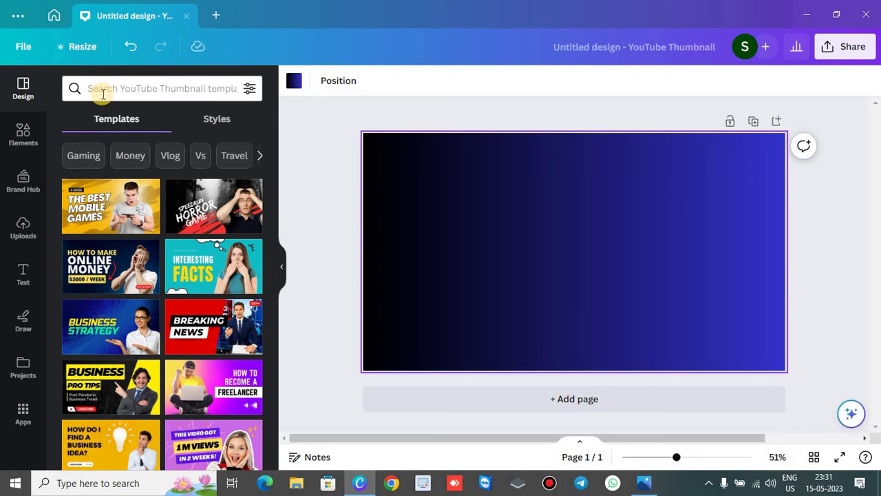
Step: Add the uploaded orange torn-paper image to the page and crop most of the empty area below its torn edge
left_click(24, 232)
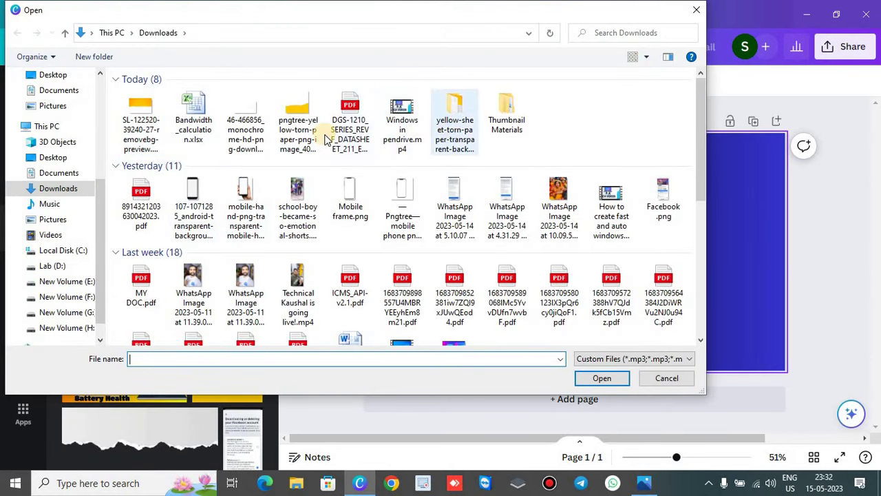
left_click(695, 12)
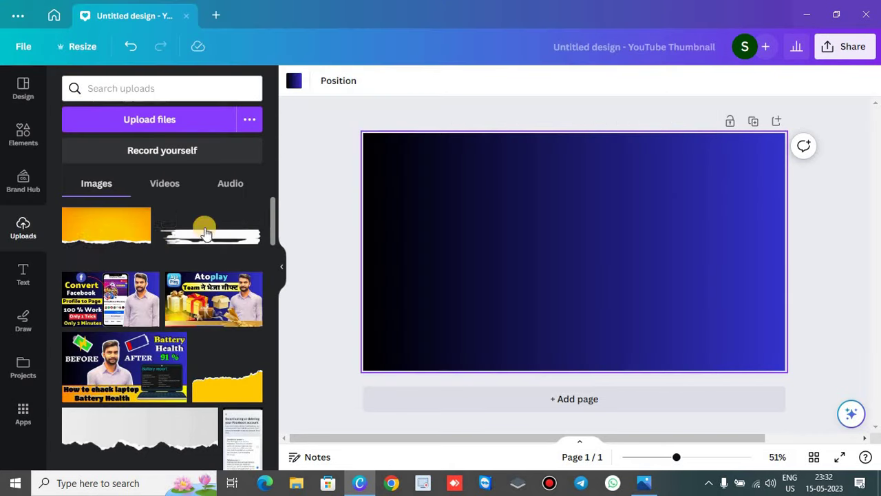
left_click(106, 240)
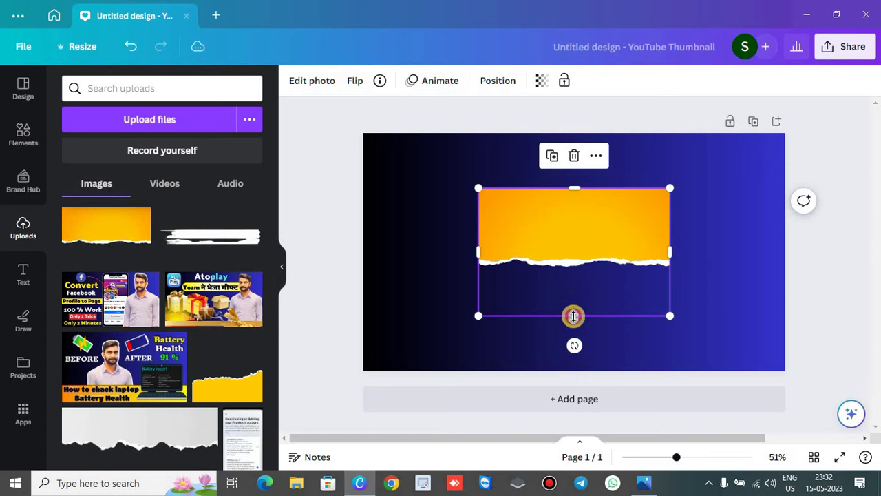
left_click_drag(574, 316, 575, 277)
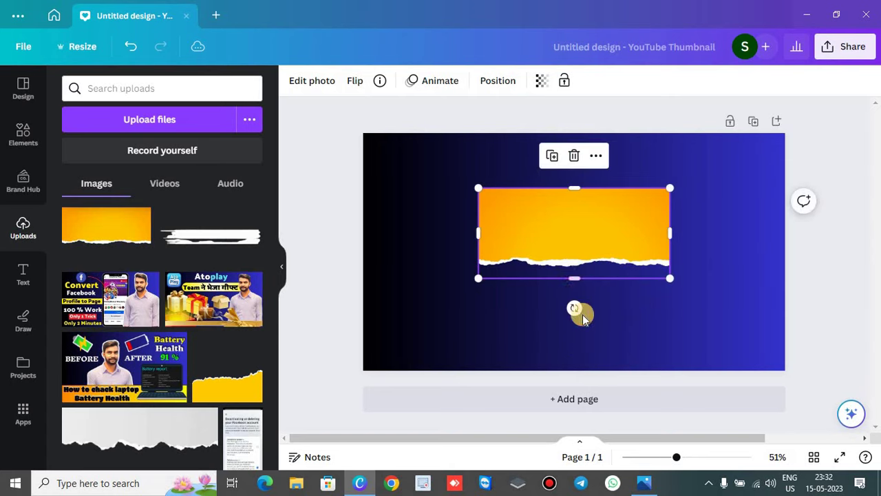
Step: Rotate the torn-paper image upright with its torn edge facing left, and fit it along the page's right edge at full height
left_click_drag(577, 311, 500, 234)
left_click_drag(566, 266, 730, 266)
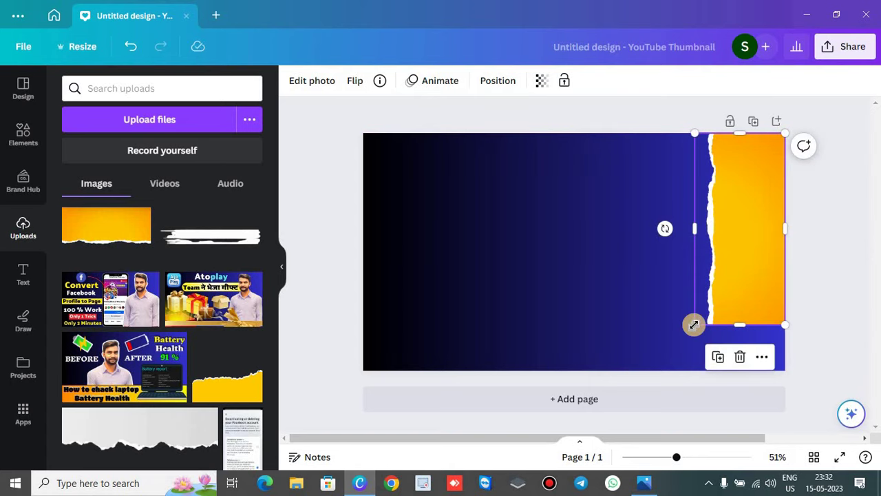
left_click_drag(694, 324, 675, 374)
left_click(582, 262)
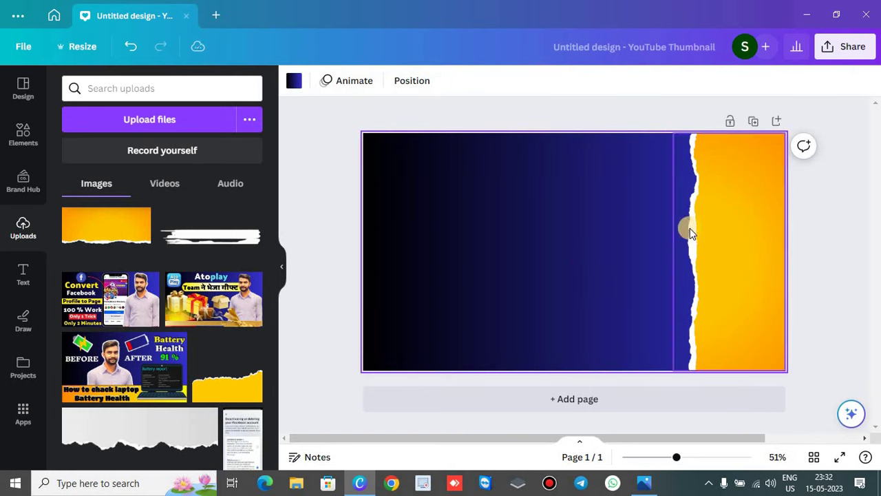
Step: Apply the Drop shadow effect to the torn-paper image
left_click(711, 252)
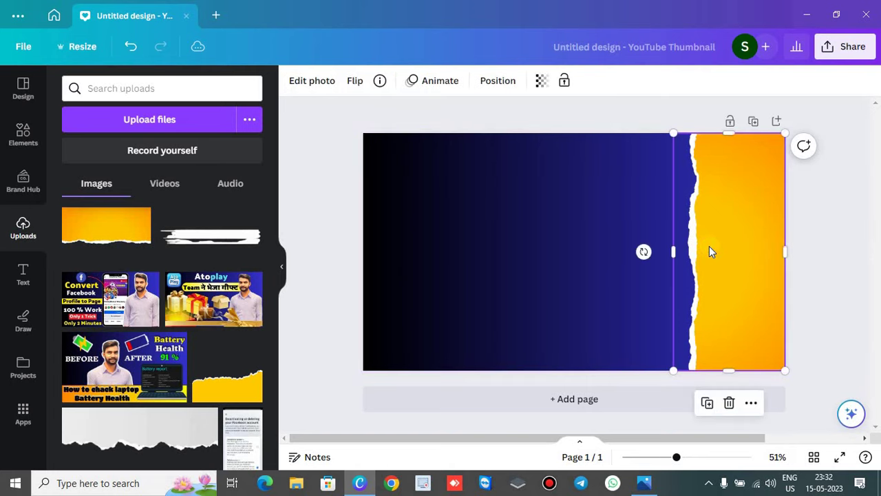
left_click(312, 82)
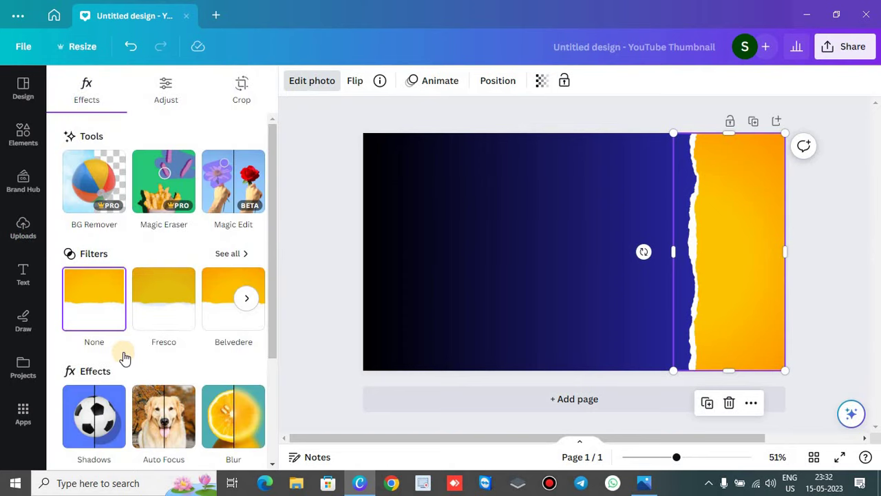
scroll(122, 354, "down", 2)
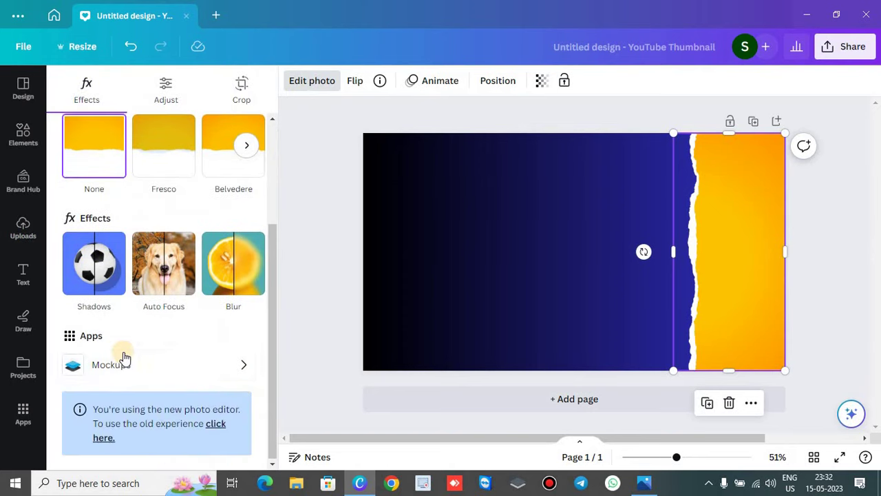
left_click(93, 275)
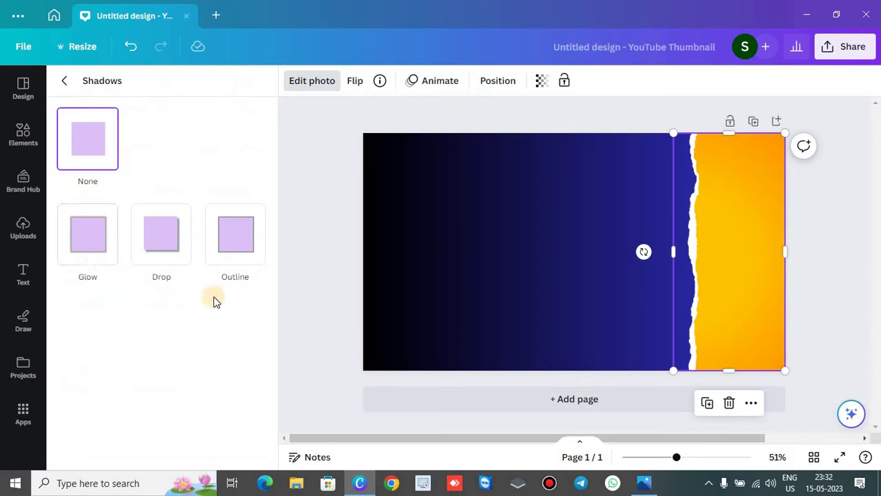
left_click(162, 248)
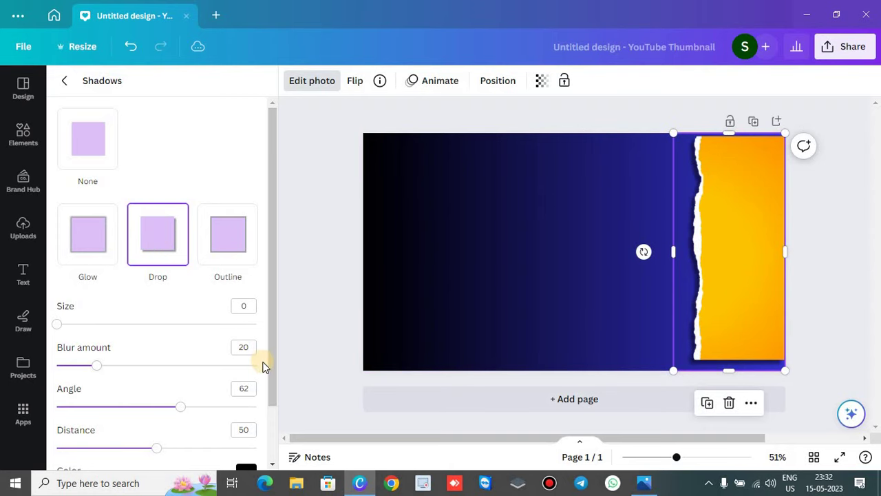
scroll(265, 365, "down", 1)
scroll(263, 365, "down", 2)
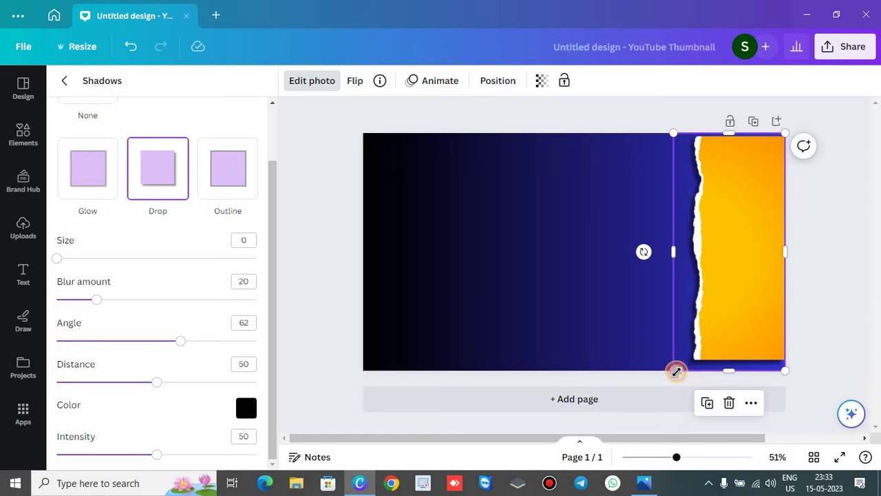
Step: Enlarge the shadowed torn-paper image past the page's upper and lower edges so the paper fills the full height
left_click_drag(673, 376, 669, 389)
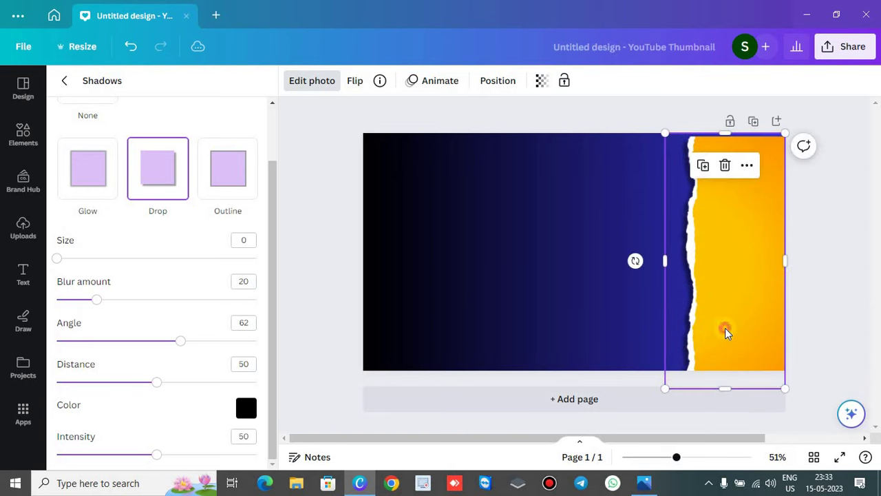
left_click_drag(725, 328, 728, 333)
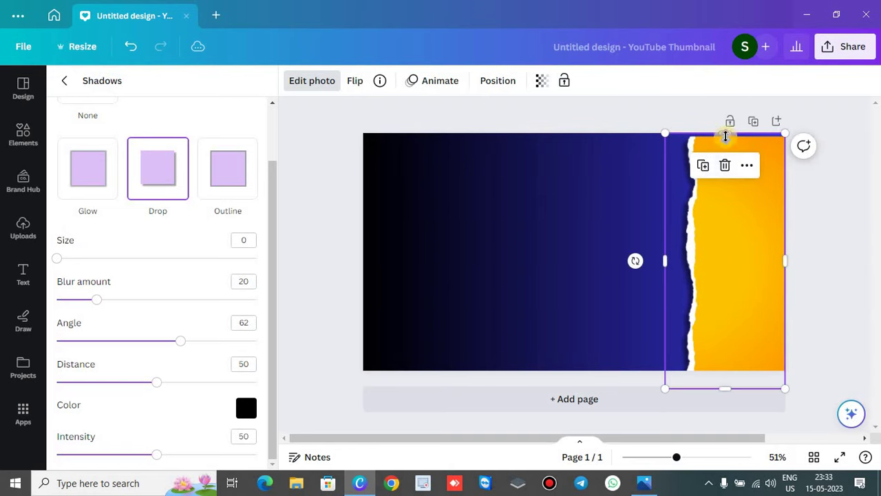
left_click_drag(725, 133, 725, 128)
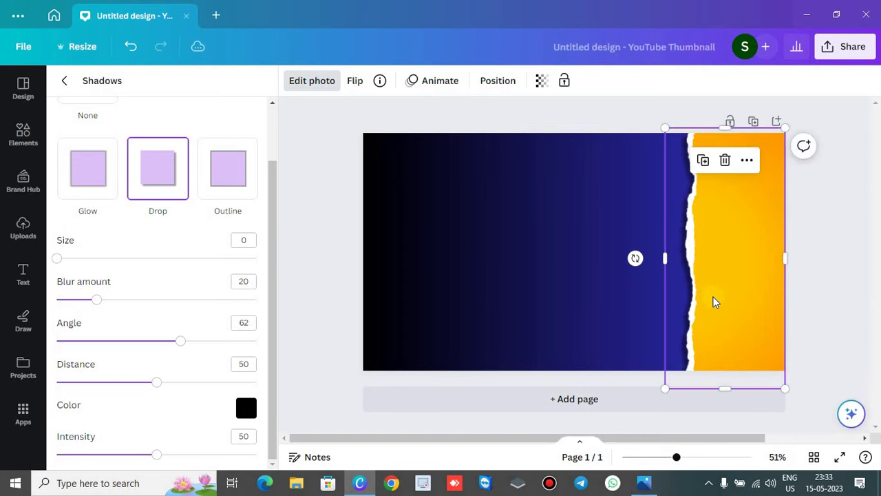
left_click(246, 410)
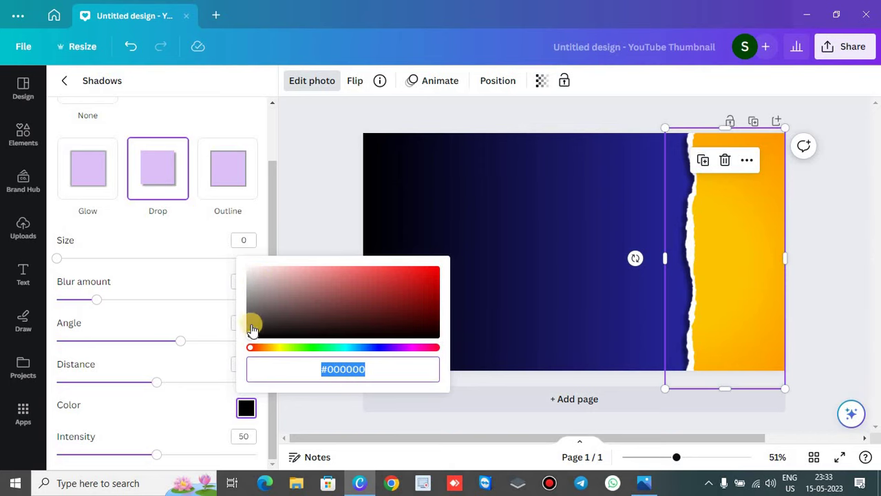
left_click(317, 217)
left_click(315, 216)
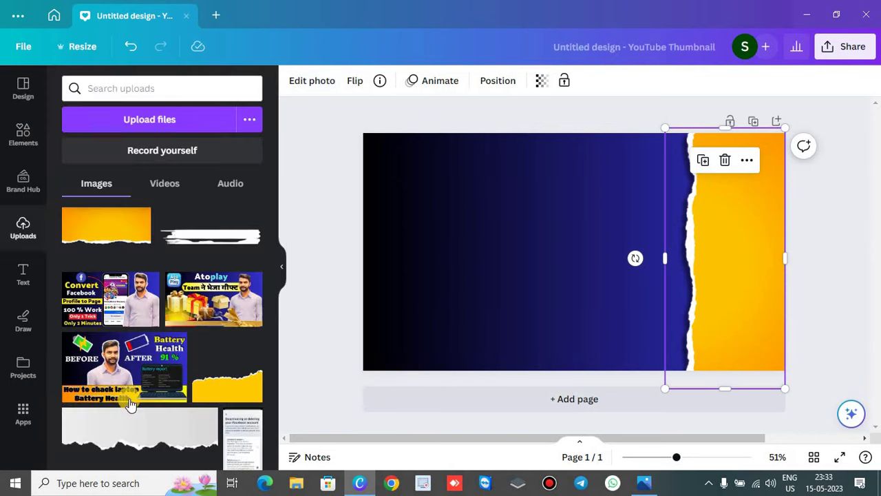
left_click(568, 252)
left_click(698, 250)
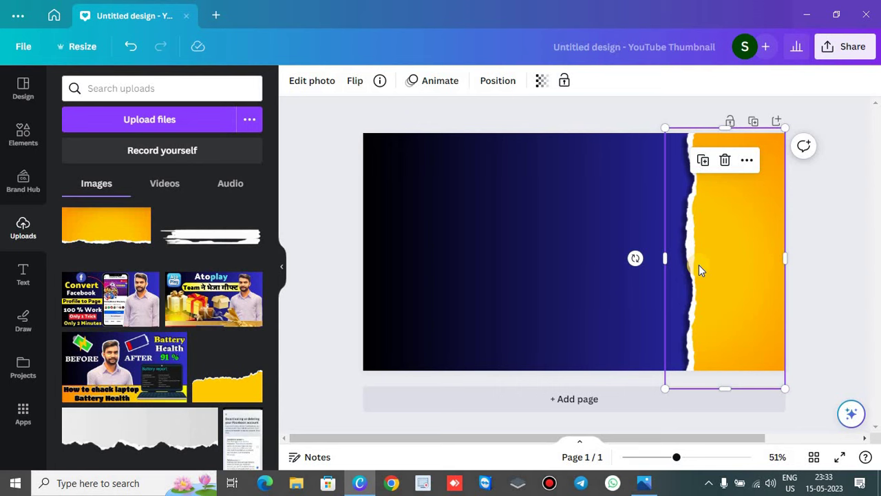
Step: Add the uploaded cut-out photo of the man in the lilac shirt and place it in the page's lower-right corner over the orange paper
scroll(131, 324, "down", 10)
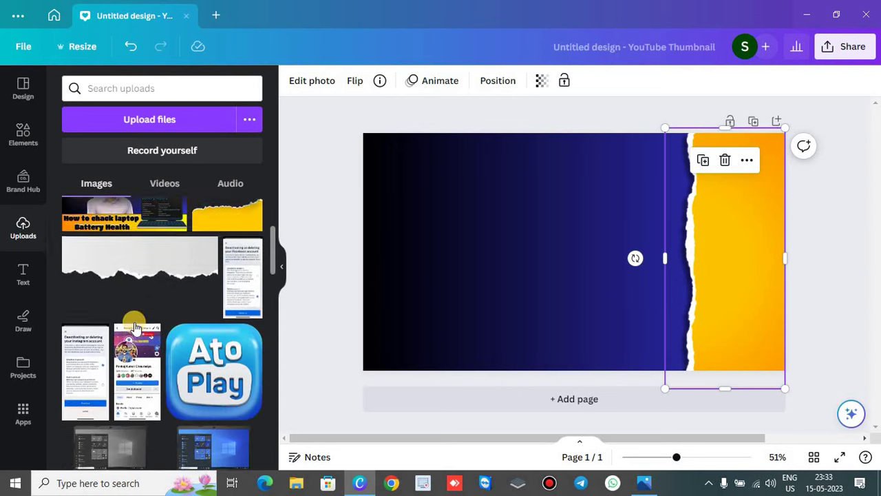
scroll(136, 328, "down", 15)
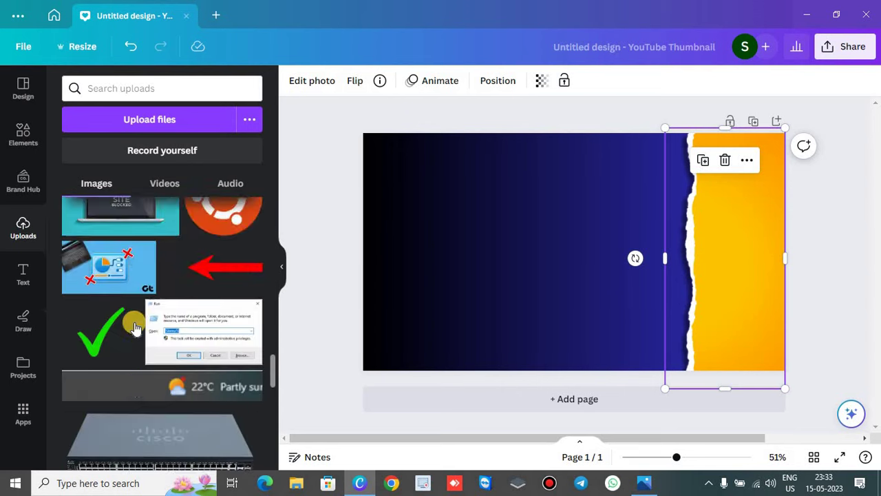
scroll(136, 327, "down", 15)
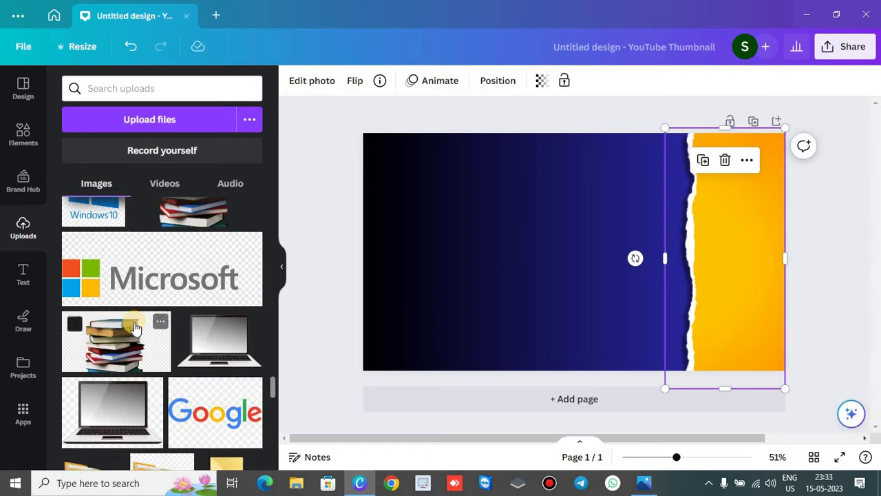
scroll(136, 328, "down", 5)
scroll(136, 328, "down", 15)
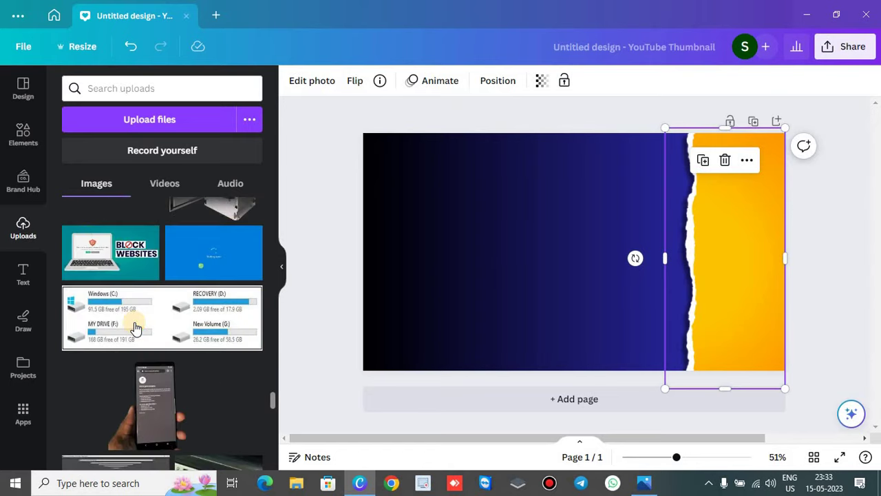
scroll(135, 328, "down", 15)
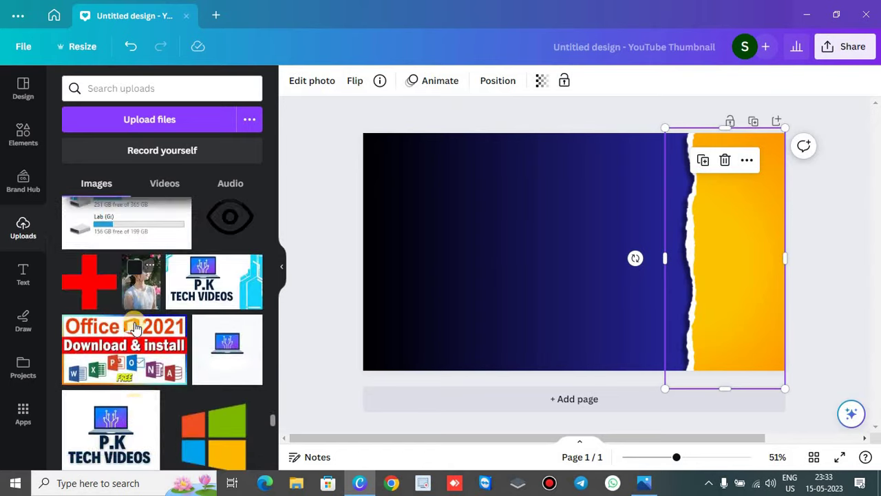
left_click(97, 409)
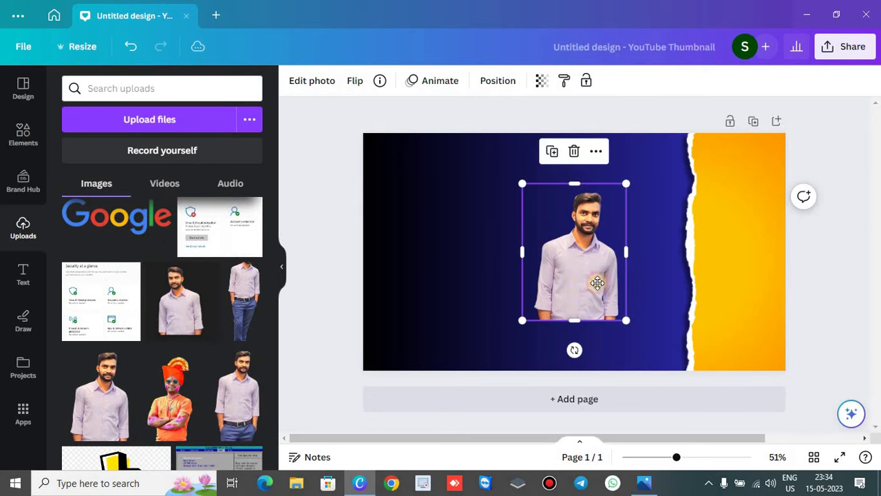
left_click_drag(582, 280, 741, 337)
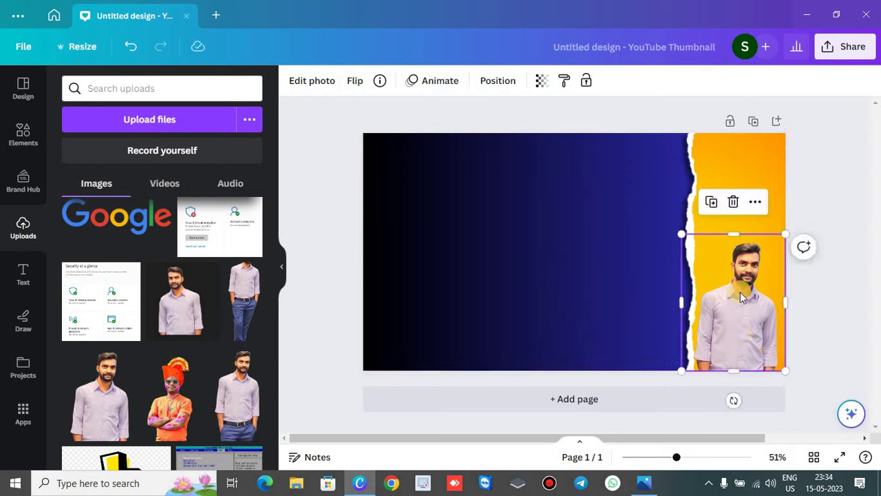
Step: Flip the man's photo horizontally, then tilt it slightly clockwise and enlarge it so it overlaps the paper's torn edge
left_click(355, 84)
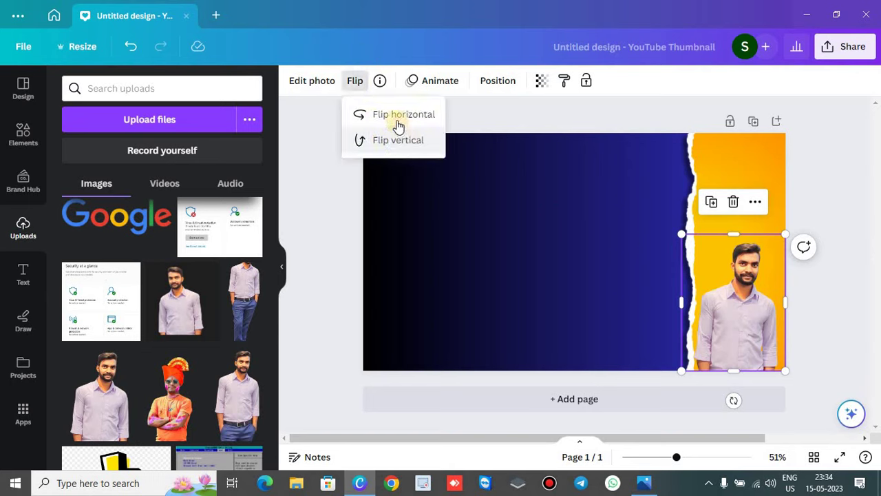
left_click(398, 117)
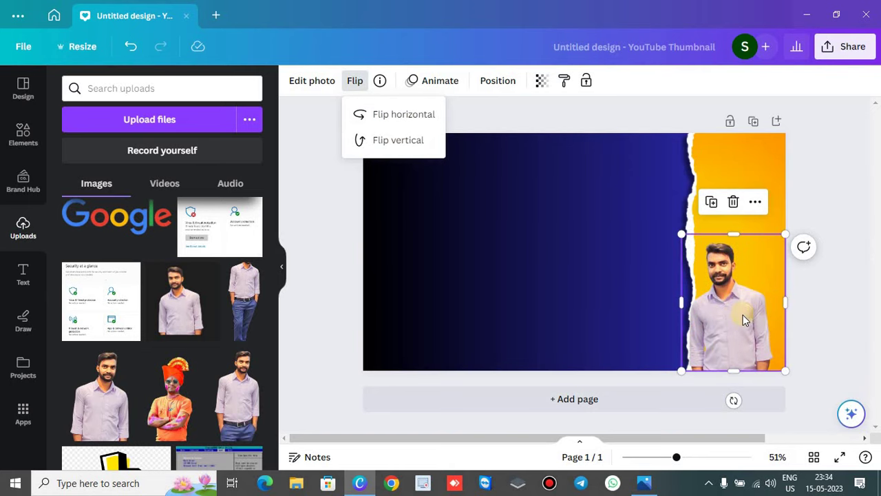
left_click_drag(733, 403, 725, 408)
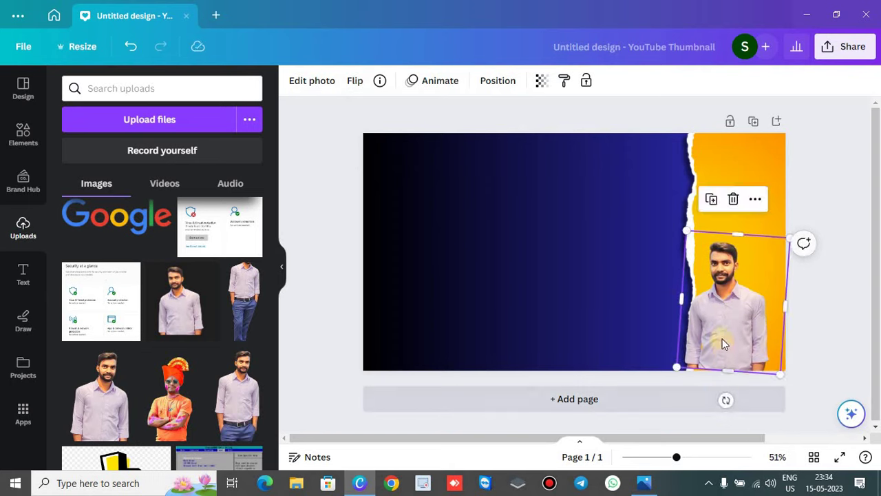
mouse_move(724, 342)
left_mouse_down()
mouse_move(730, 339)
mouse_move(732, 358)
mouse_move(742, 352)
mouse_move(734, 346)
left_mouse_up()
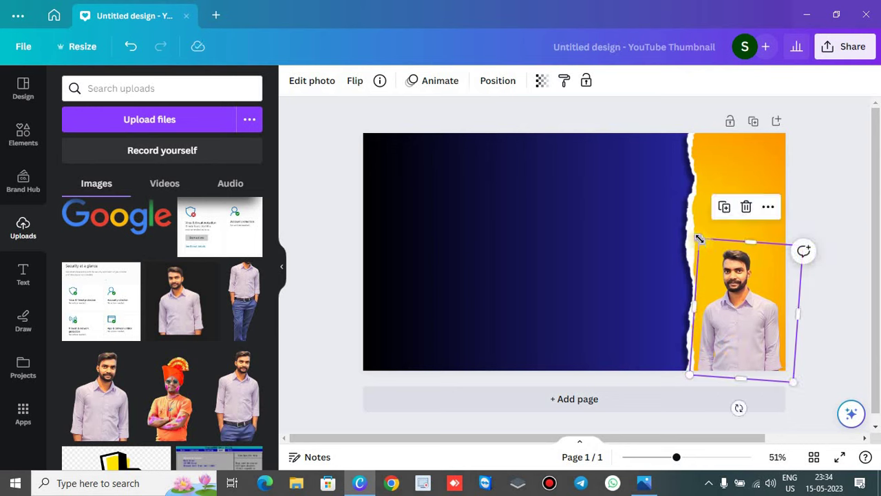
left_click_drag(698, 238, 659, 224)
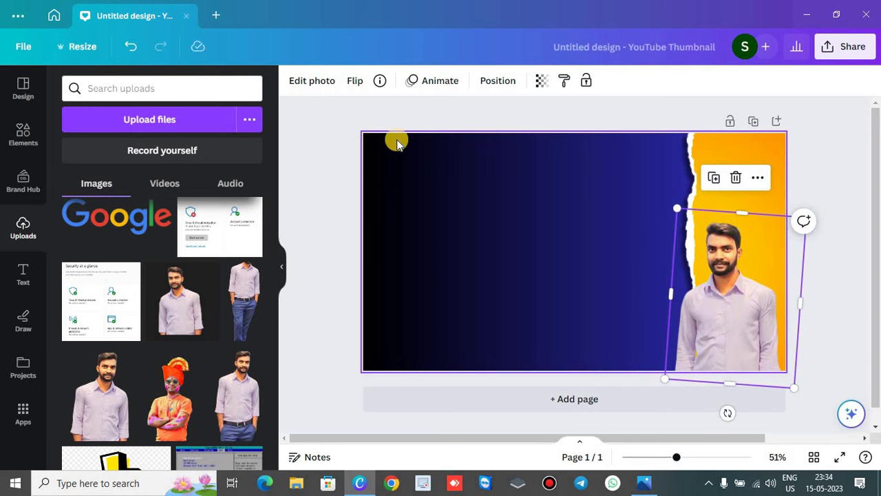
Step: Apply the Drop shadow effect to the man's photo
left_click(310, 83)
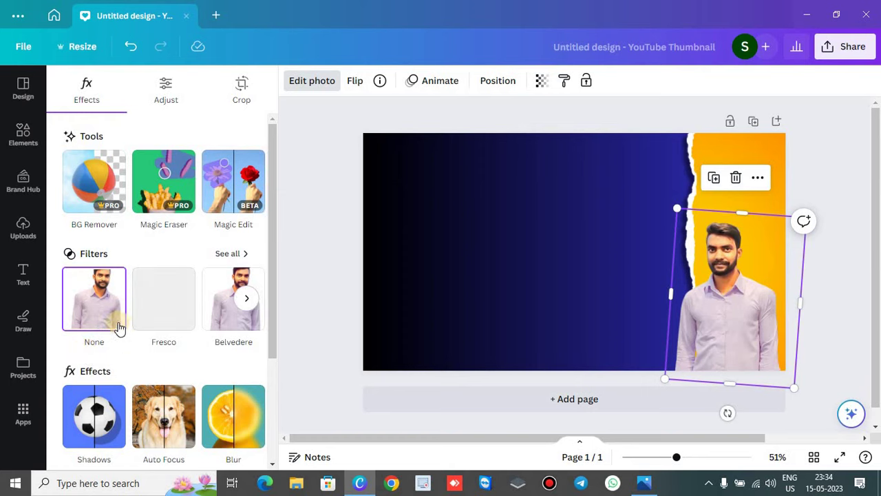
scroll(120, 333, "down", 3)
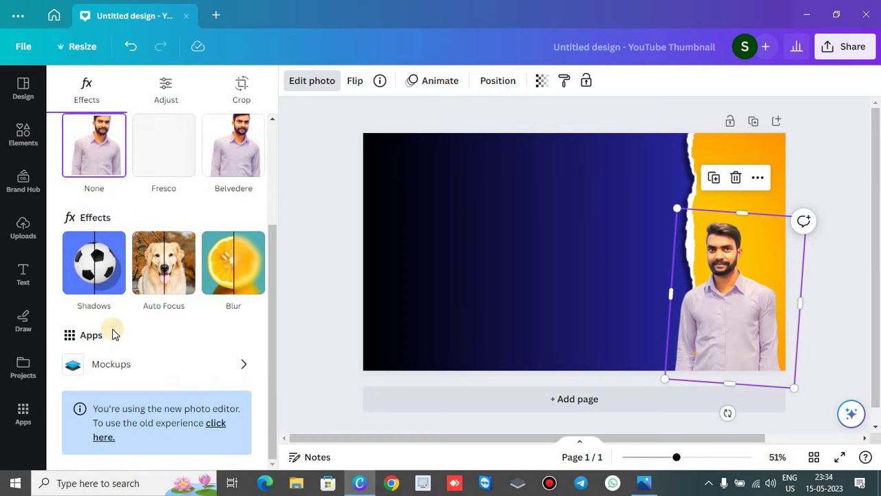
left_click(91, 263)
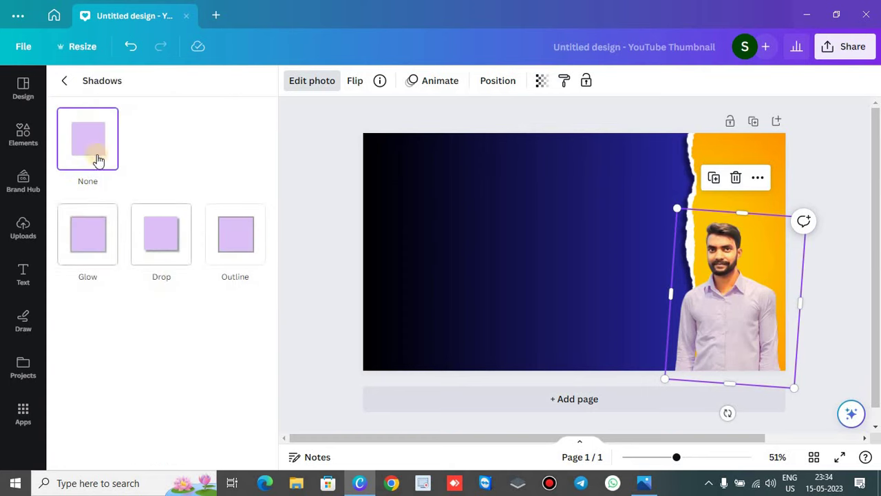
left_click(168, 254)
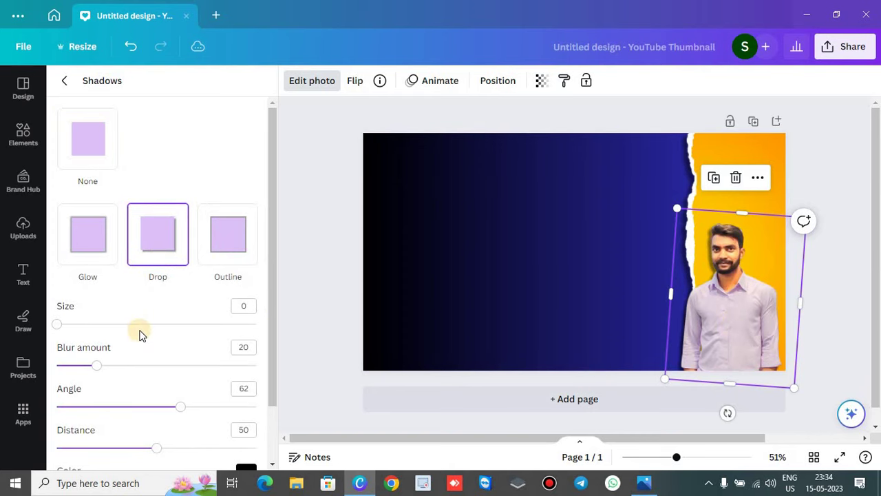
Step: Set the photo's drop shadow to blur amount 13, angle 68, distance 46 and intensity 45
scroll(140, 334, "down", 2)
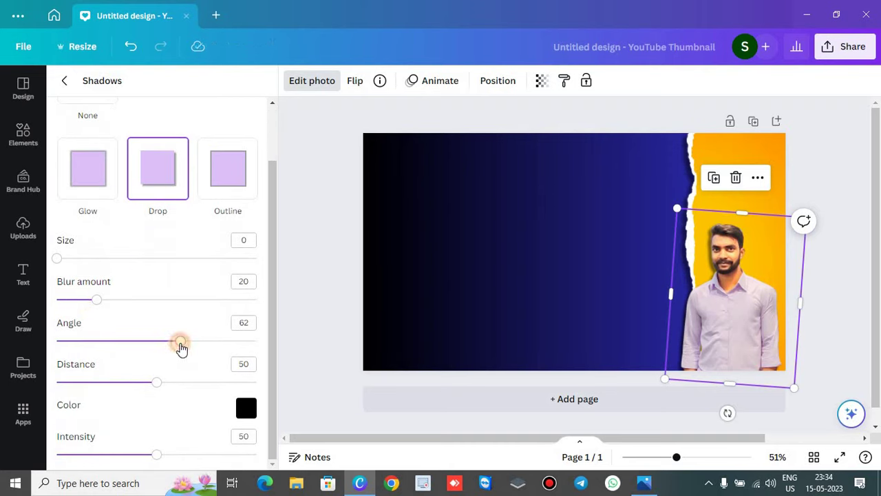
mouse_move(181, 348)
left_mouse_down()
mouse_move(210, 349)
mouse_move(194, 344)
left_mouse_up()
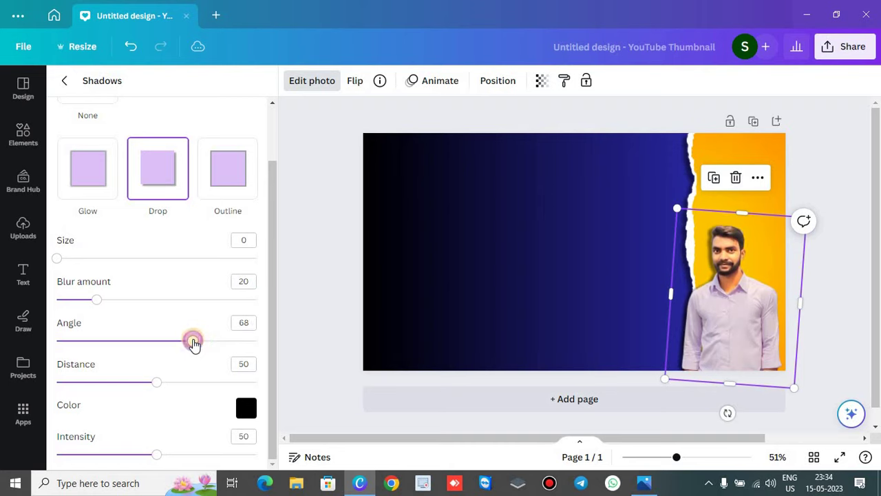
mouse_move(154, 389)
left_mouse_down()
mouse_move(137, 388)
mouse_move(148, 384)
left_mouse_up()
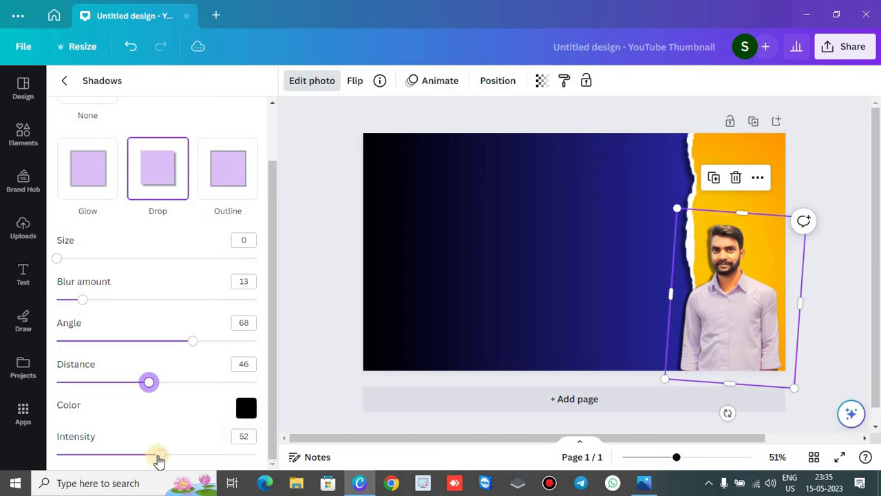
left_click_drag(160, 458, 146, 473)
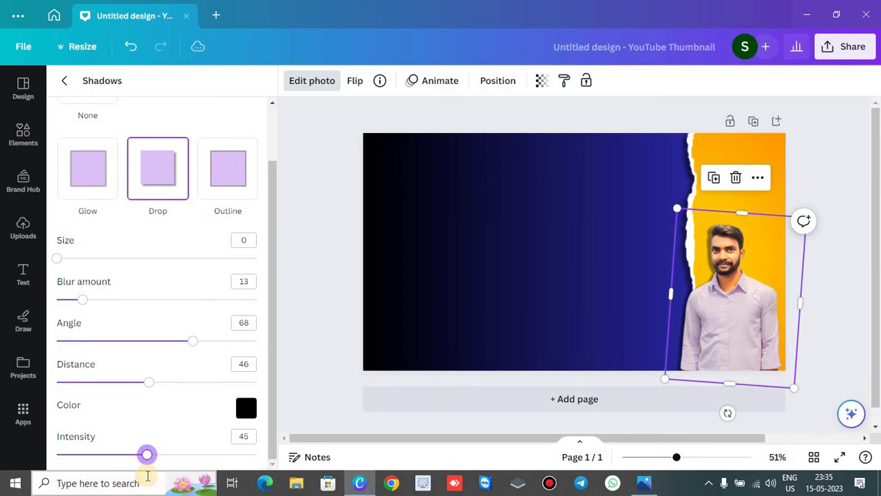
left_click(439, 288)
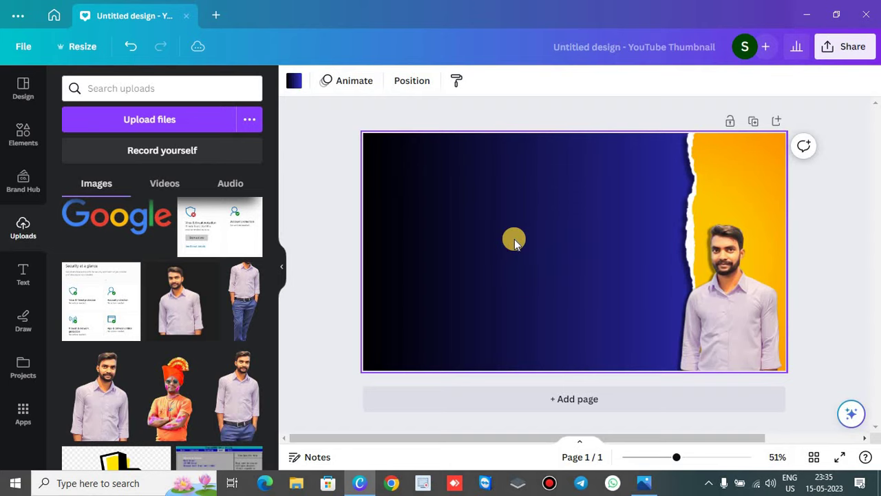
Step: Check the reference thumbnail maxresdefault (2).jpg in the photo viewer, and enlarge the man's photo slightly in the Canva design
key("alt+Tab")
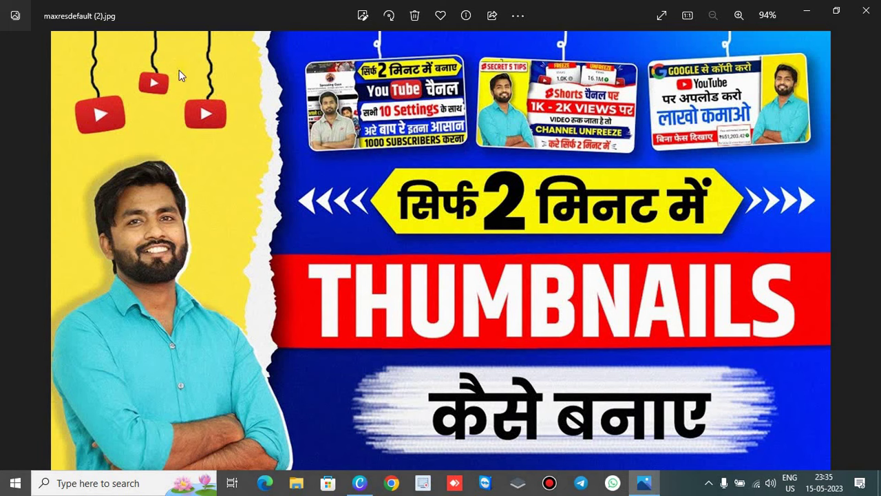
key("alt+Tab")
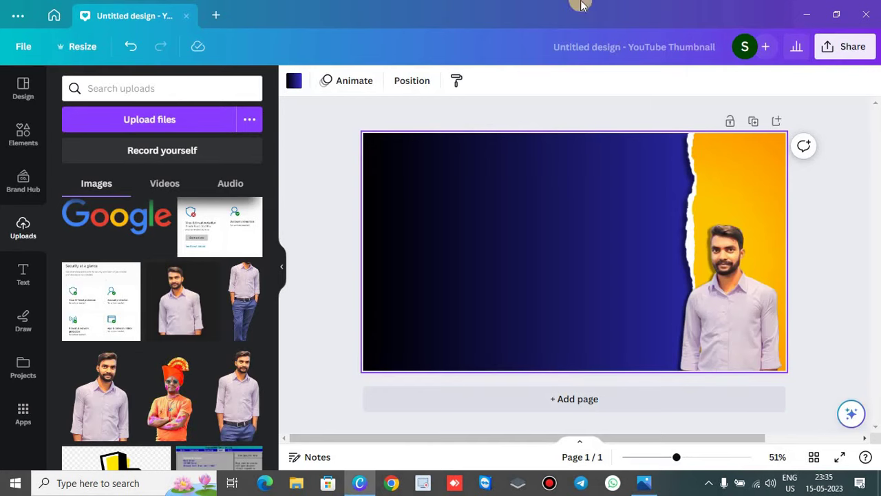
left_click(721, 277)
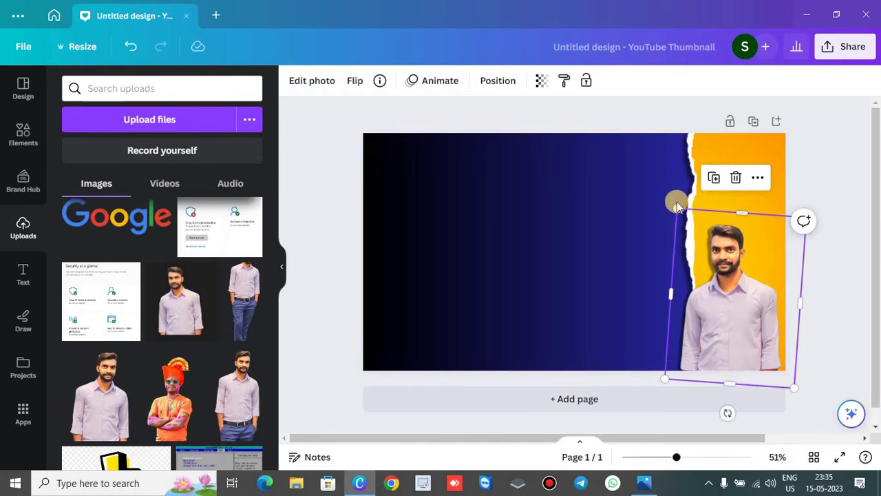
left_click_drag(679, 211, 661, 195)
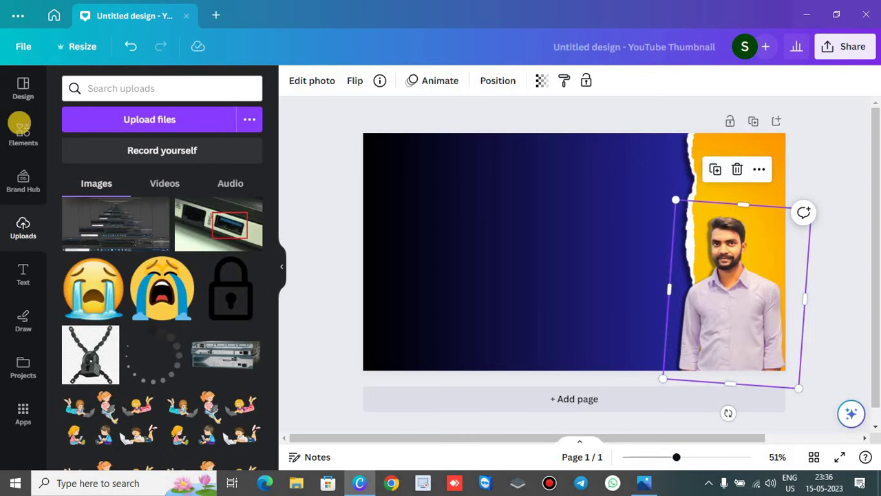
Step: Find the pink curly line among the "Brush line" graphics, add it to the page and recolor it black
left_click(20, 140)
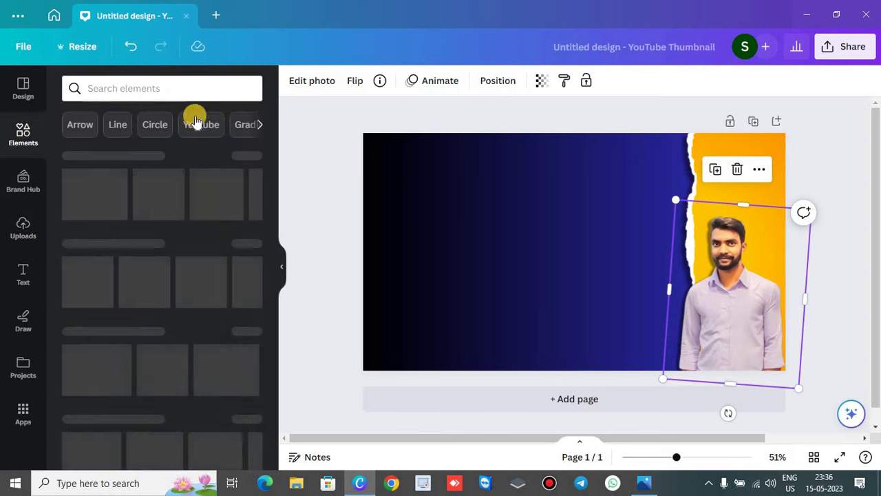
left_click(97, 89)
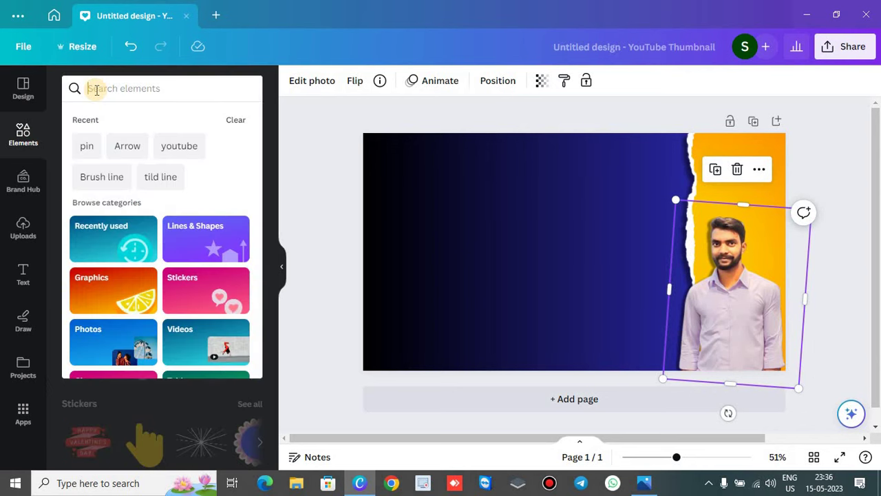
left_click(100, 177)
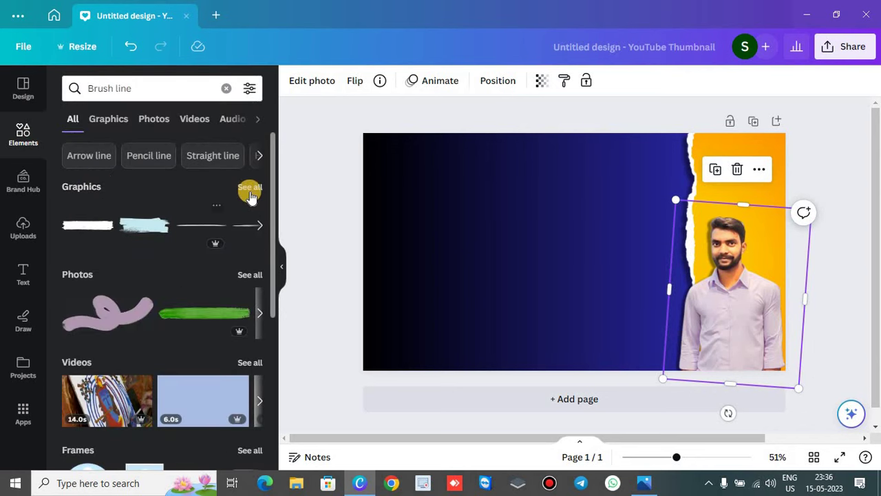
left_click(250, 188)
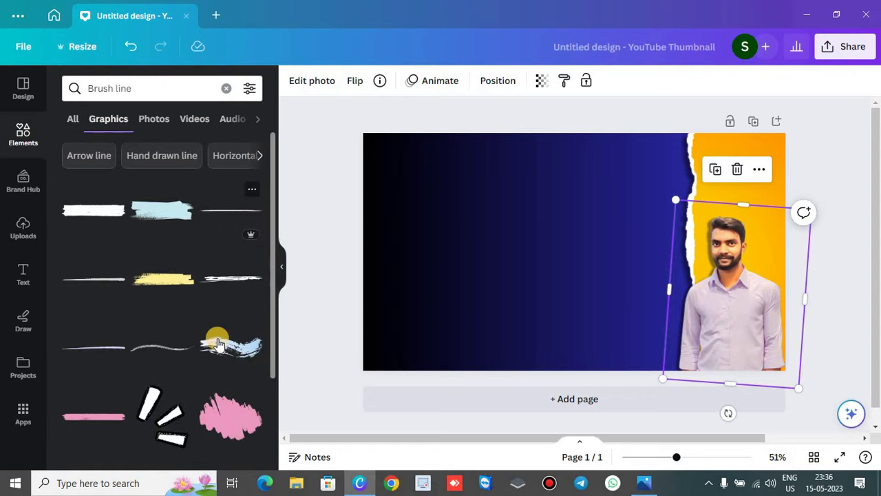
scroll(218, 344, "down", 2)
scroll(218, 345, "down", 4)
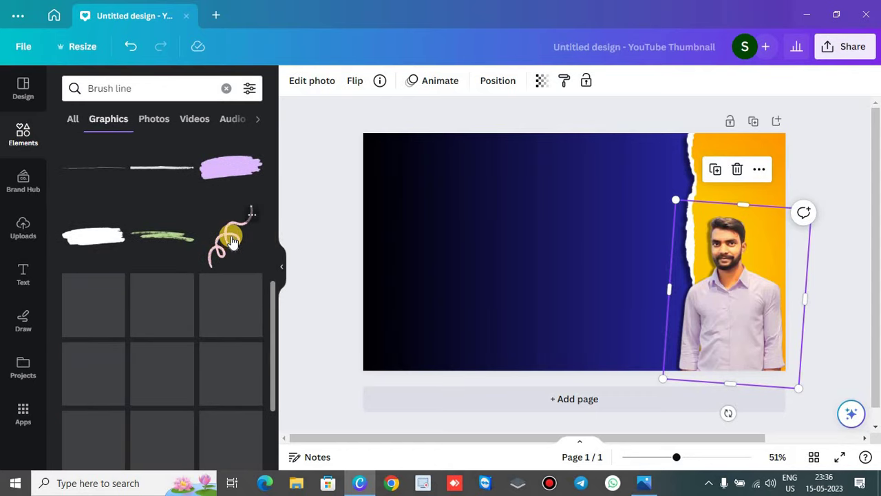
left_click(234, 241)
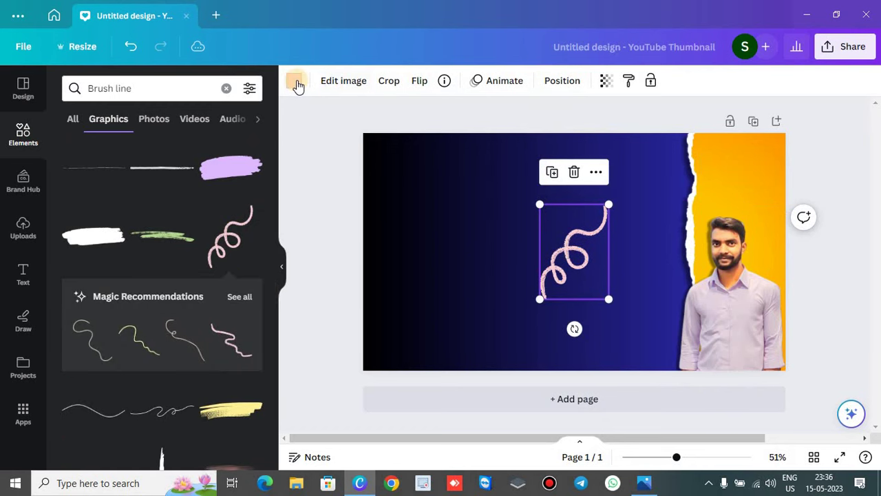
left_click(294, 82)
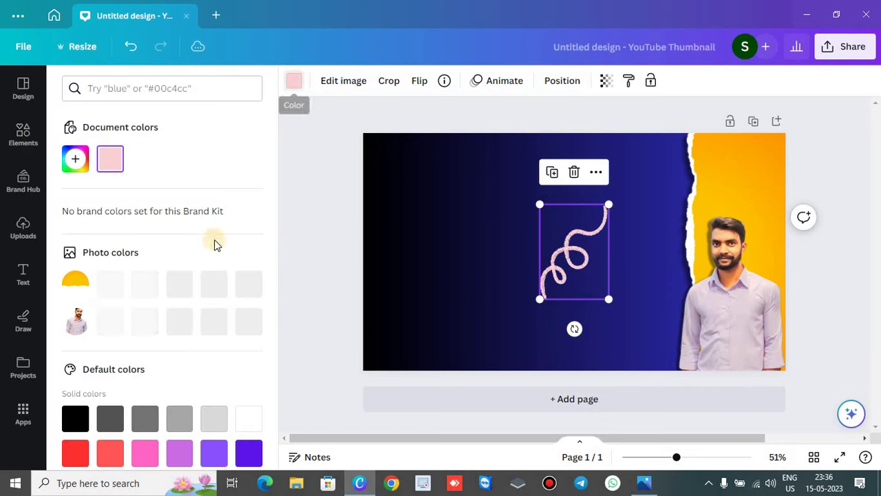
left_click(74, 419)
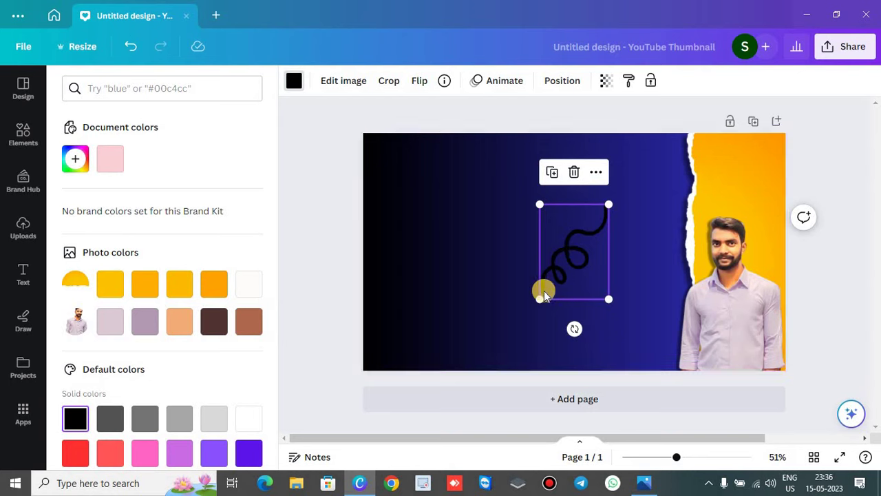
Step: Shrink the black curly line onto the orange strip's top right corner, then duplicate it and place the copy at the strip's top left
left_click_drag(540, 299, 775, 143)
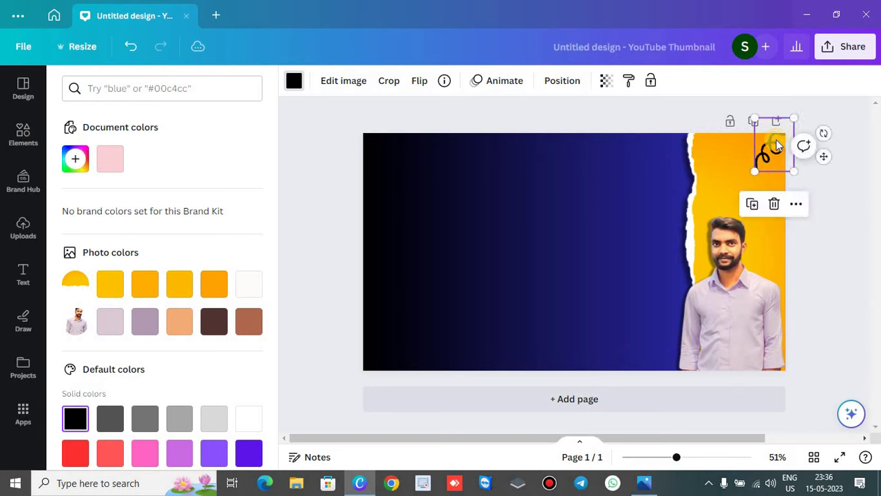
key("ctrl+d")
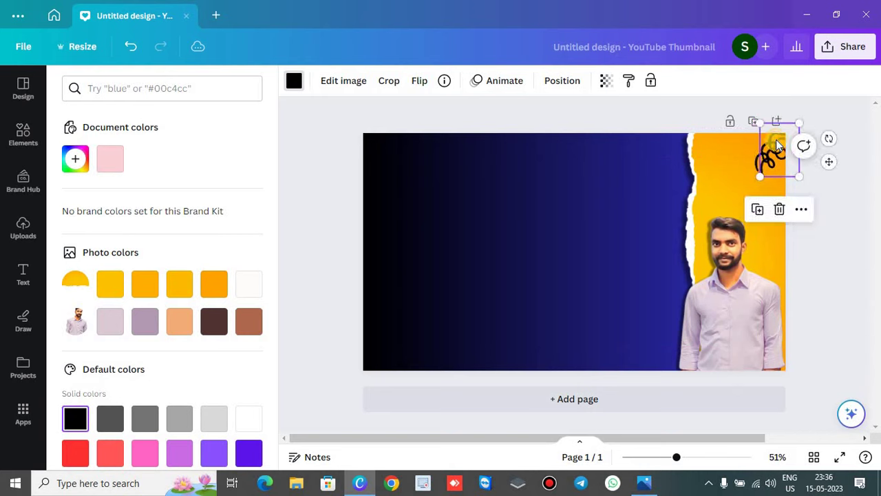
left_click_drag(757, 141, 719, 89)
left_click(778, 195)
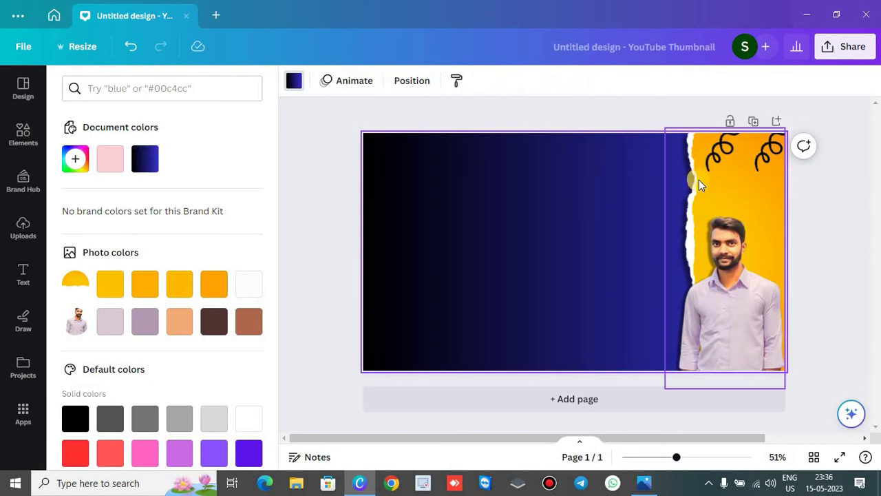
left_click(480, 206)
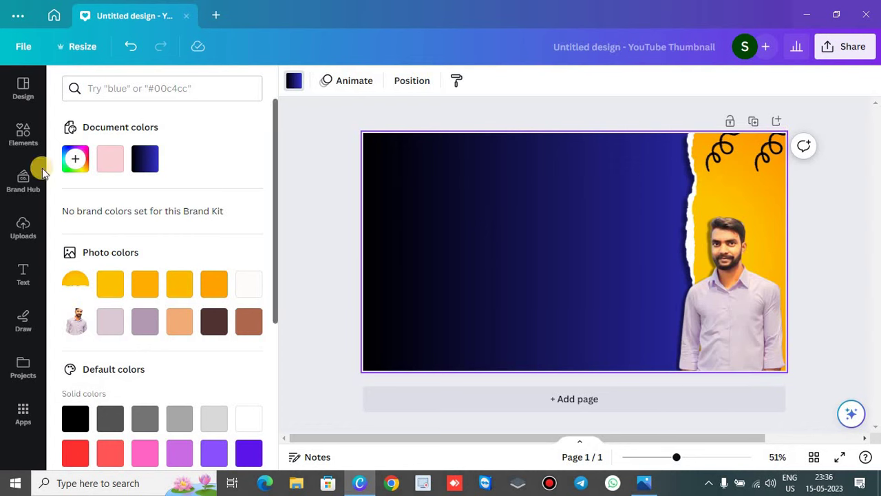
Step: Find the red play-button logo among the "youtube" graphics, add it to the page and shrink it beneath the left curly line
left_click(21, 141)
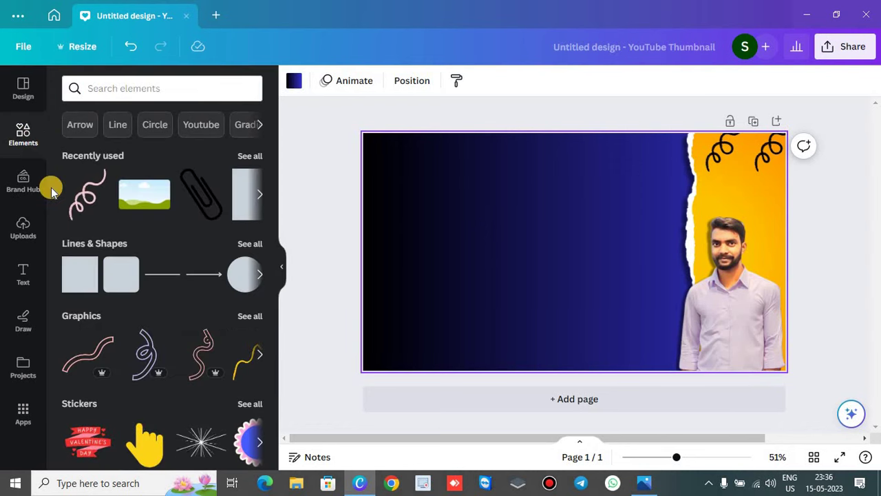
left_click(150, 89)
type("you")
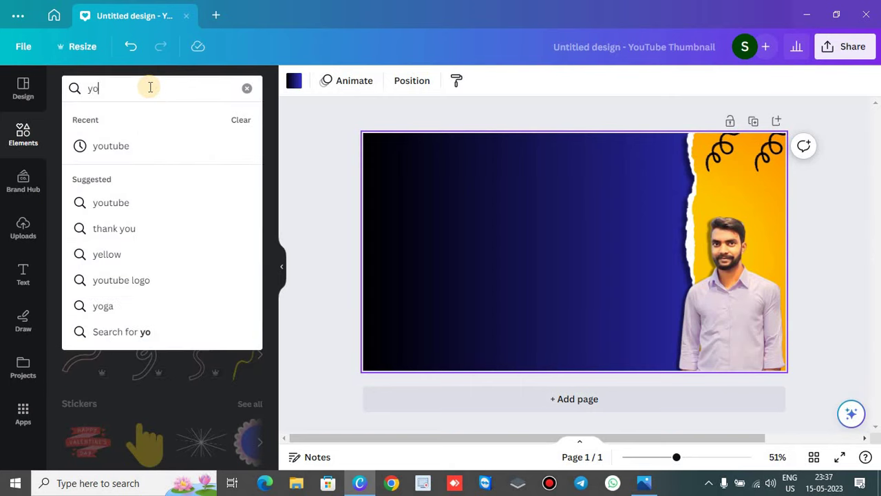
left_click(127, 149)
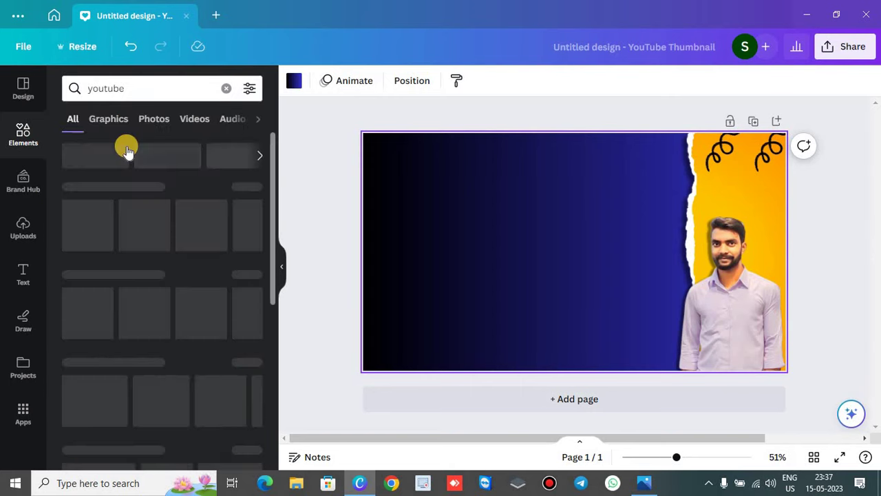
left_click(251, 189)
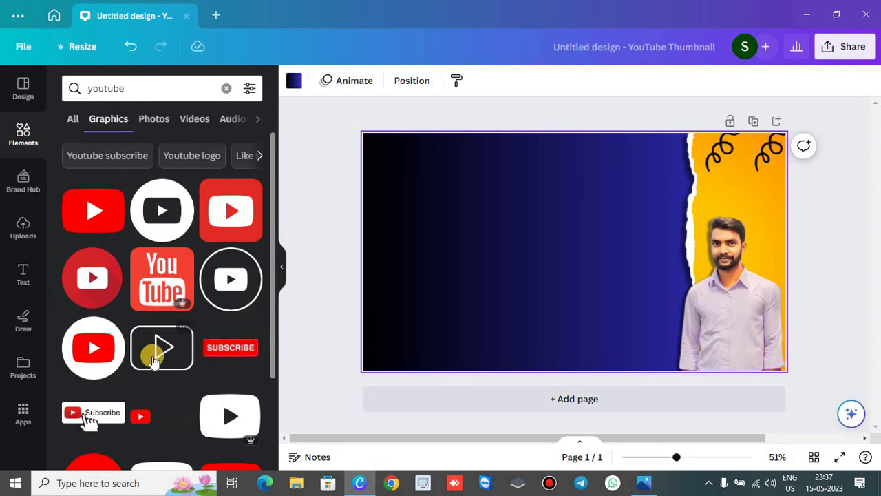
scroll(153, 354, "down", 3)
scroll(153, 360, "up", 2)
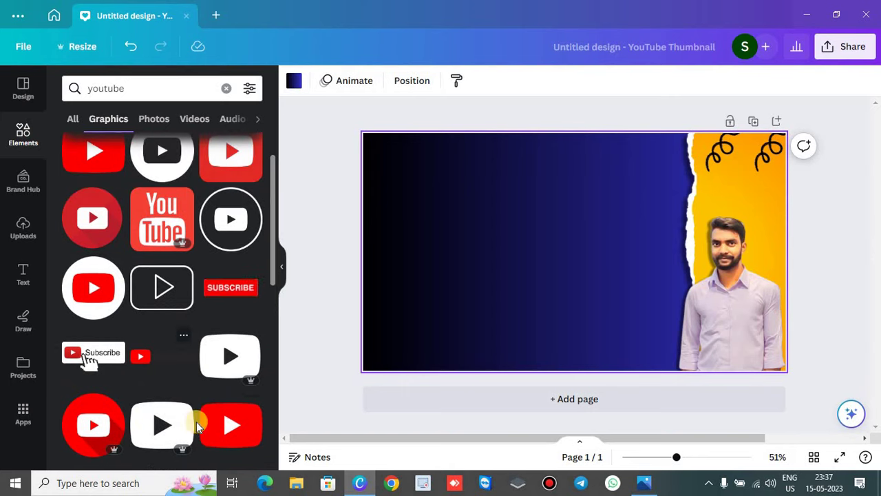
left_click(213, 441)
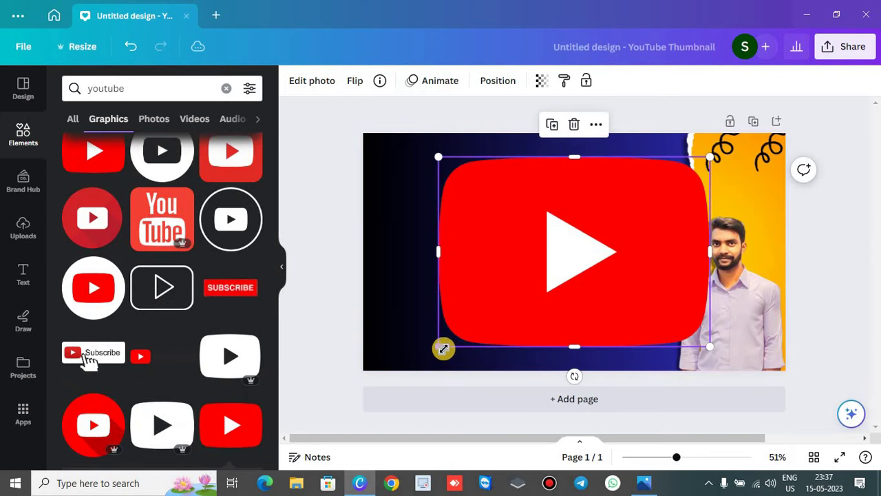
left_click_drag(441, 348, 716, 182)
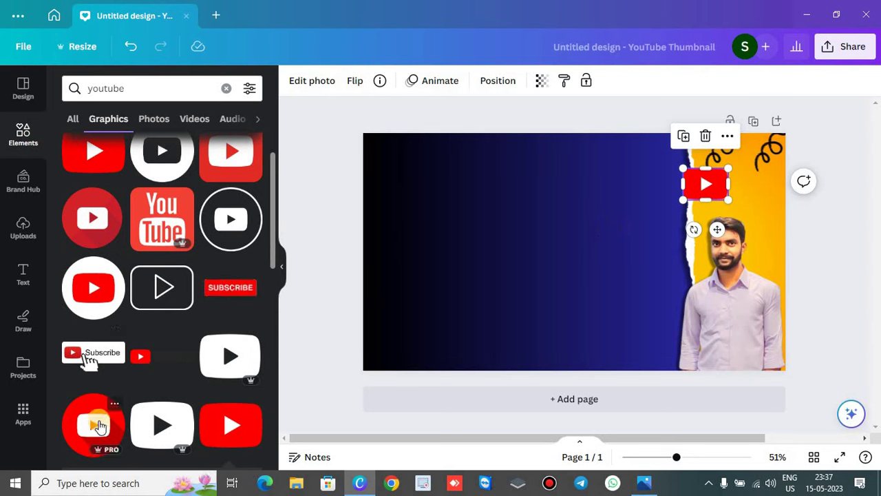
Step: Add the red YouTube Shorts logo, shrunk beneath the right curly line, and make the play-button logo under the left line slightly smaller
scroll(98, 424, "down", 5)
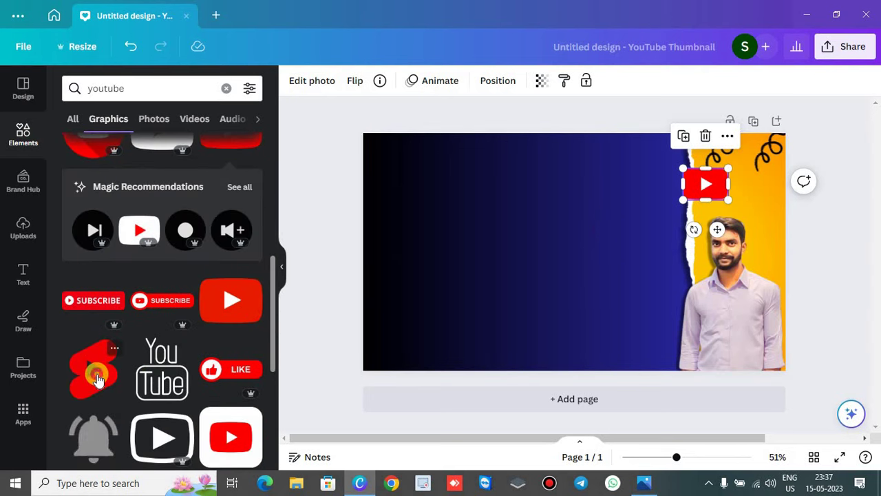
left_click(97, 378)
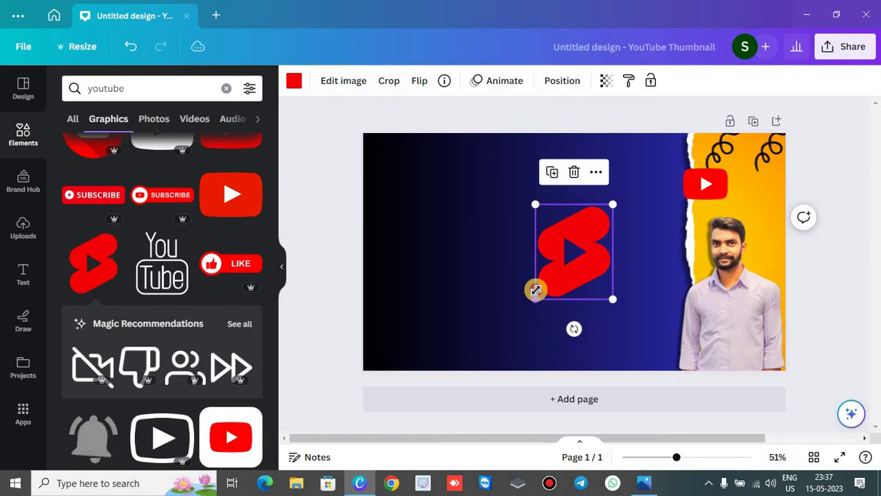
left_click_drag(535, 290, 756, 184)
left_click(699, 188)
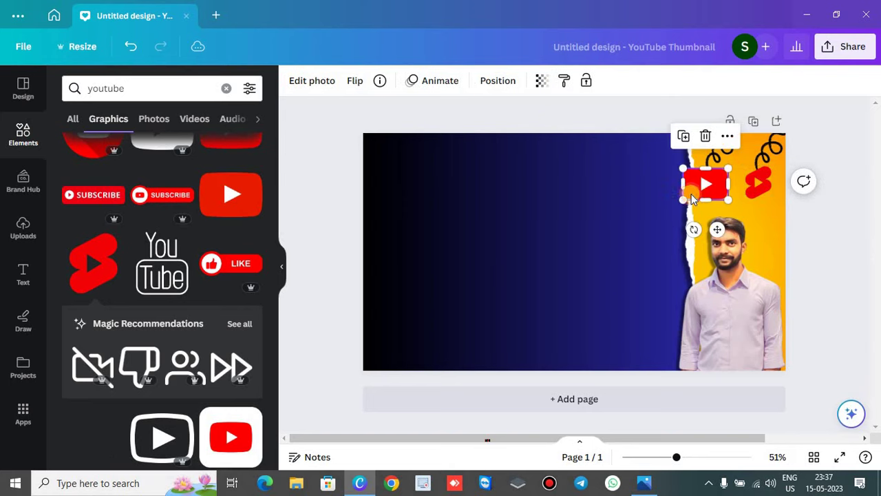
left_click_drag(685, 199, 691, 195)
left_click(576, 221)
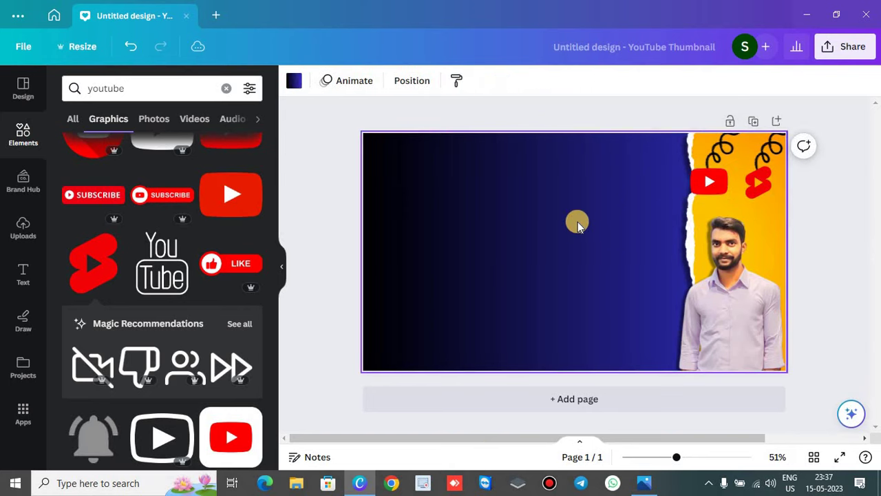
Step: Check the reference thumbnail maxresdefault (2).jpg in the photo viewer and return to the Canva design
left_click(542, 244)
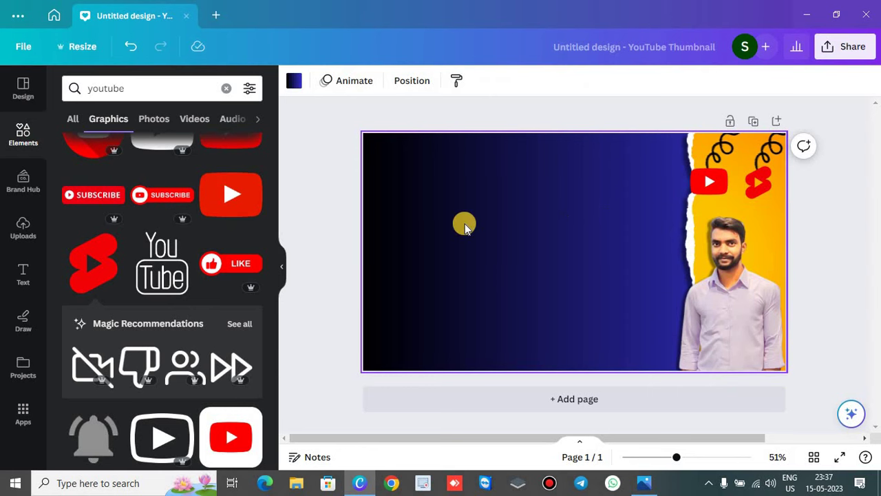
key("alt+Tab")
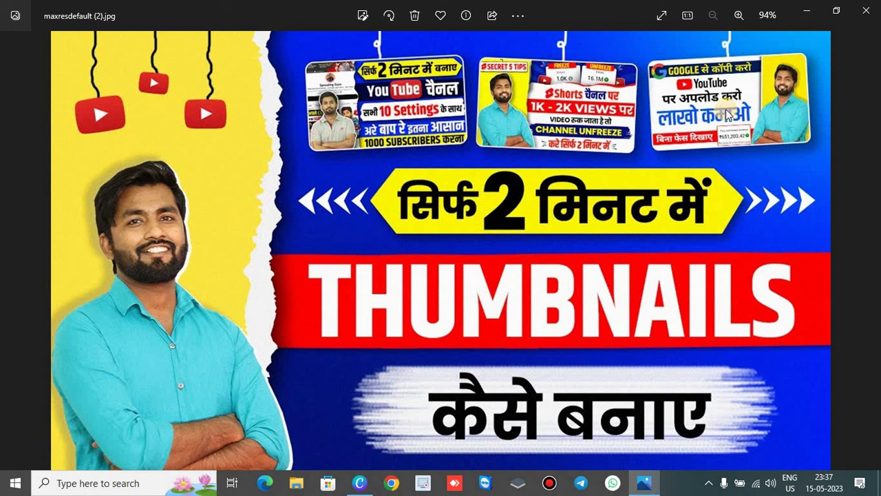
left_click(864, 37)
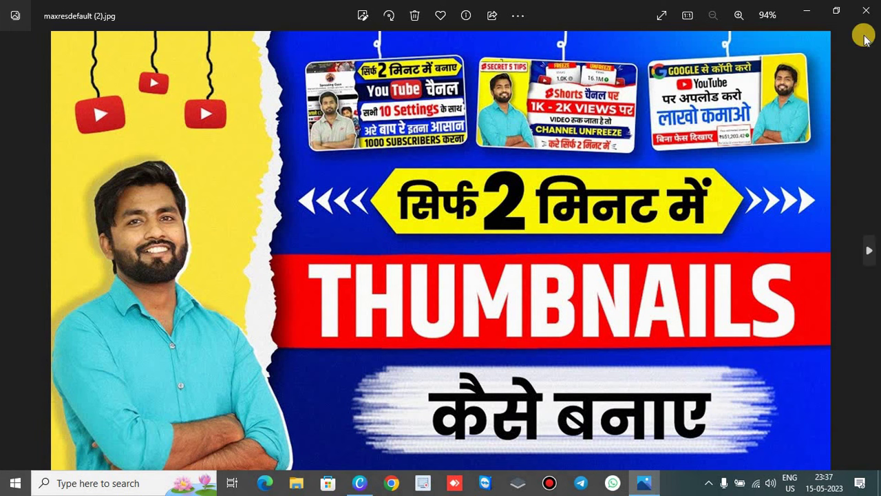
key("alt+Tab")
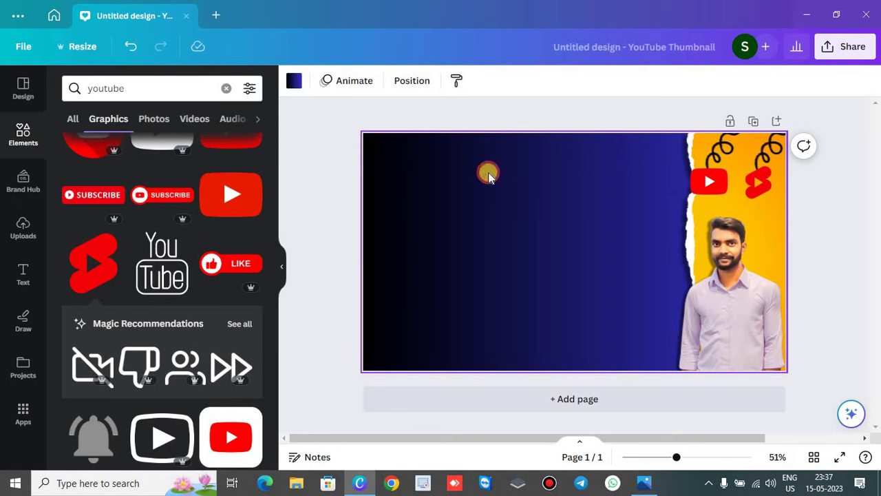
Step: Add the wide rectangular frame with rounded corners from the full Frames collection and shrink it to about 245 × 138
left_click(25, 132)
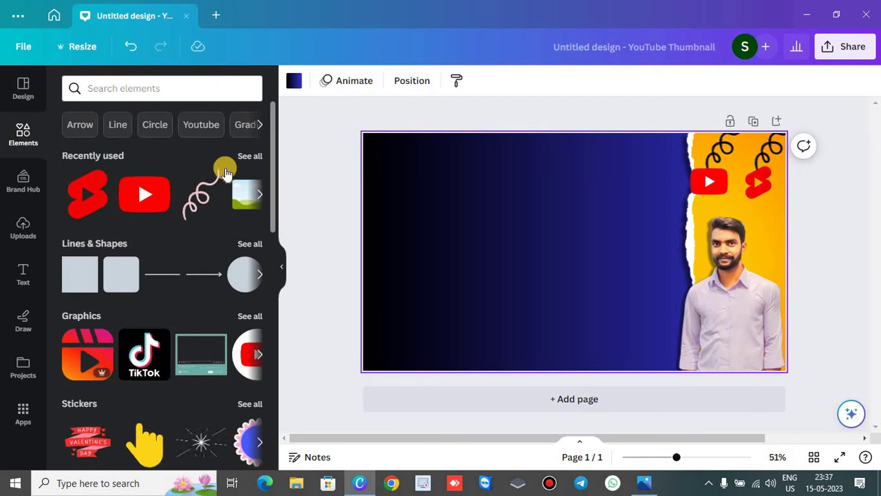
scroll(193, 310, "down", 3)
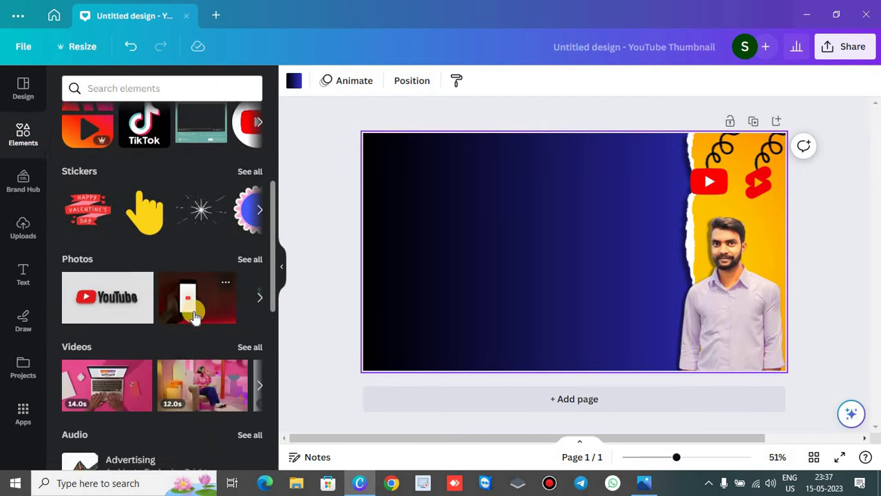
scroll(196, 317, "down", 7)
scroll(228, 275, "down", 2)
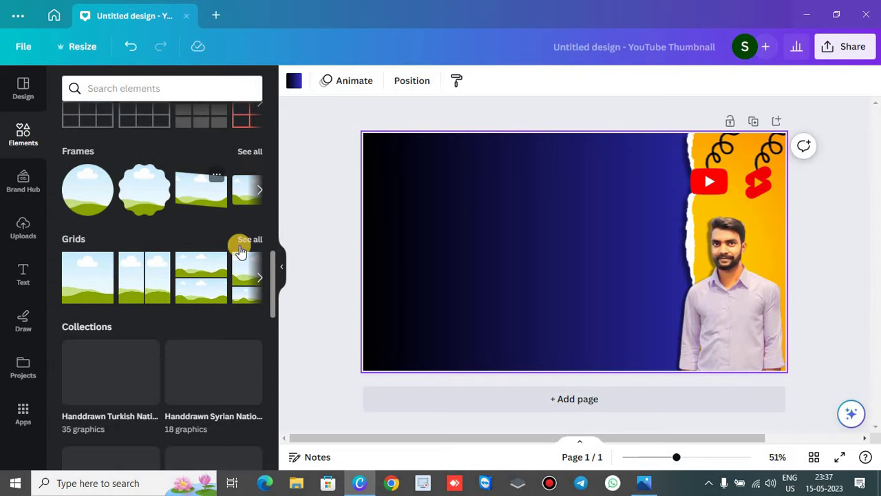
scroll(242, 250, "up", 1)
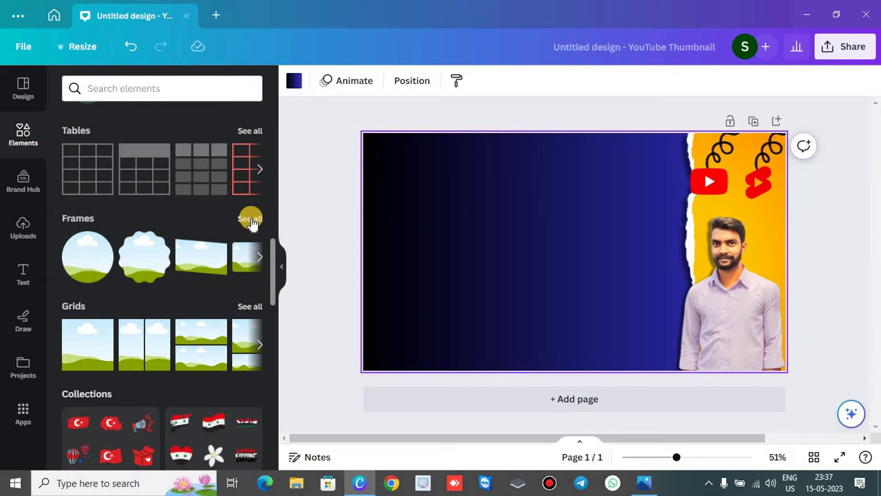
left_click(250, 219)
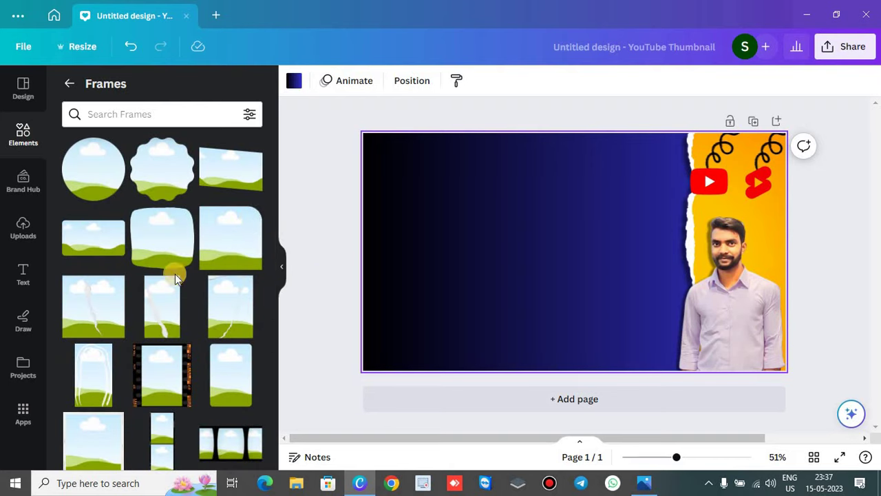
scroll(188, 339, "down", 3)
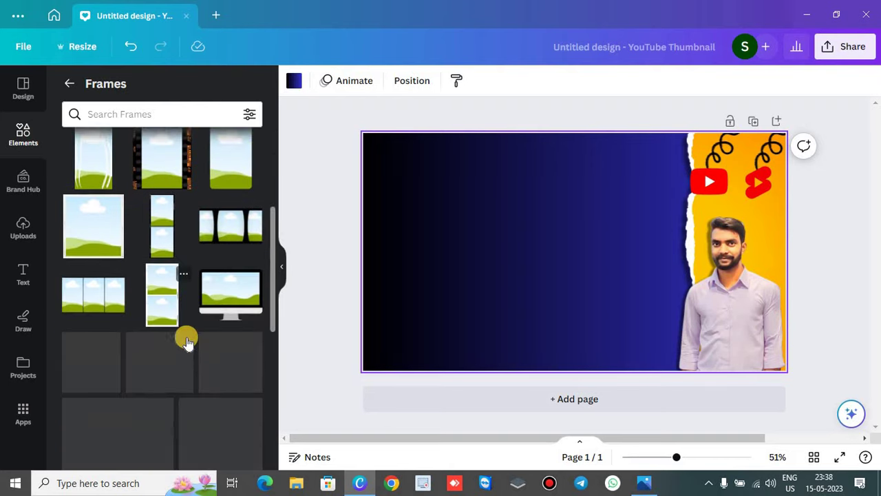
scroll(187, 339, "up", 3)
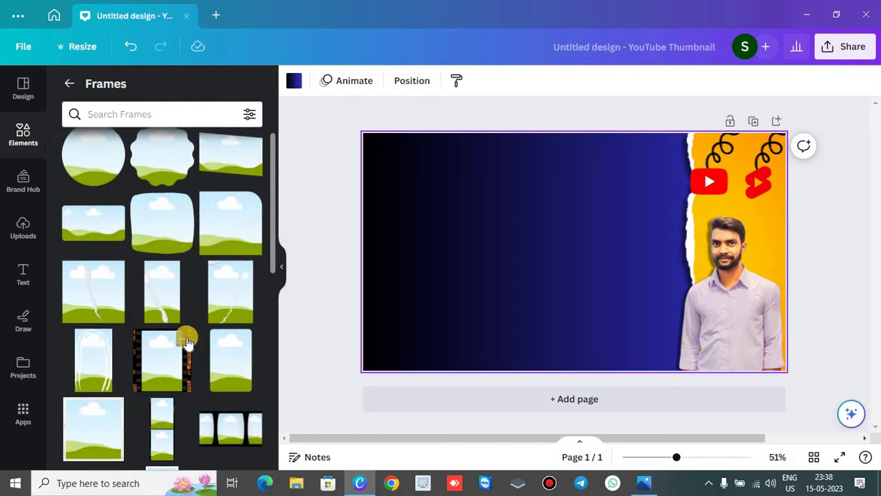
left_click(94, 233)
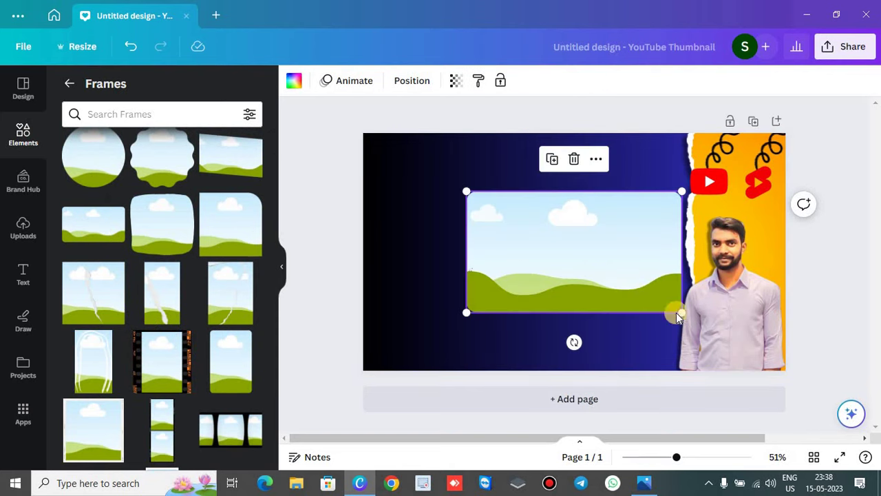
left_click_drag(683, 318, 533, 262)
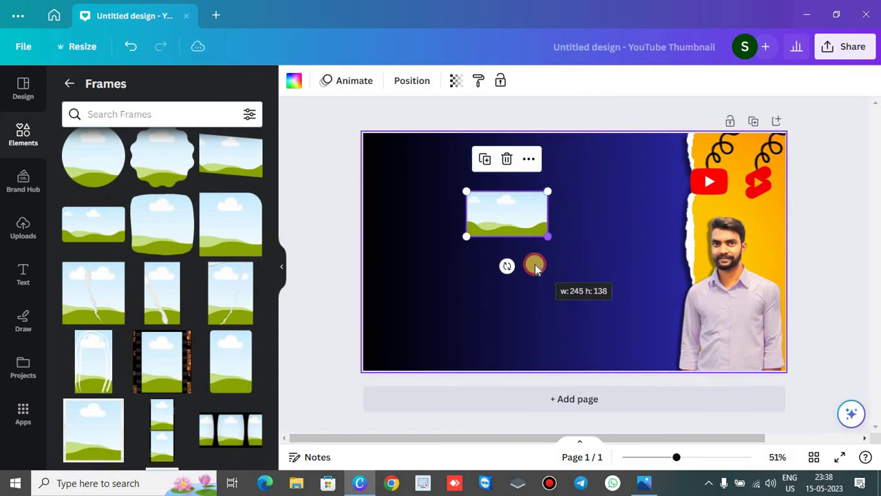
Step: Move the frame to the page's upper left and duplicate it into an evenly spaced row of three across the blue area
left_click_drag(510, 218, 435, 191)
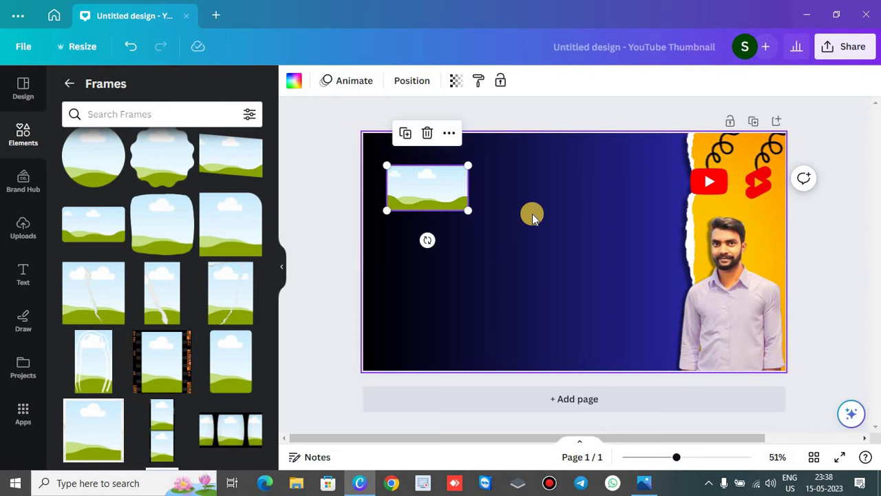
key("ctrl+d")
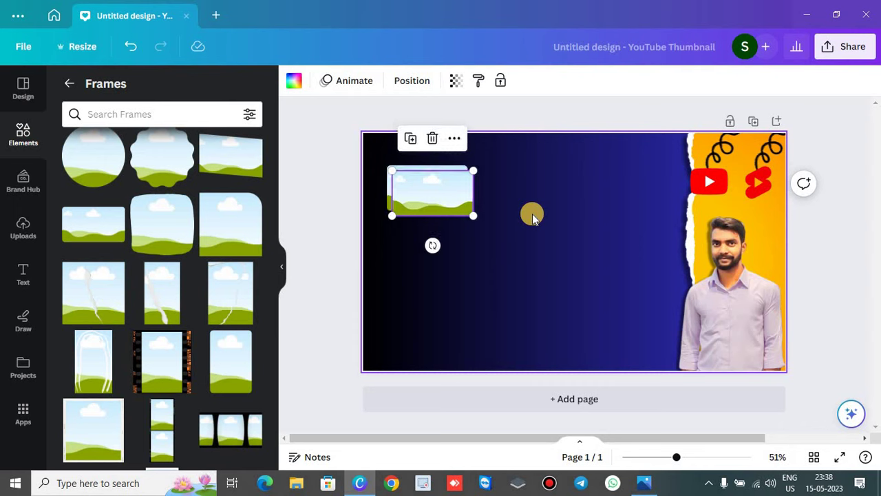
left_click_drag(444, 196, 594, 187)
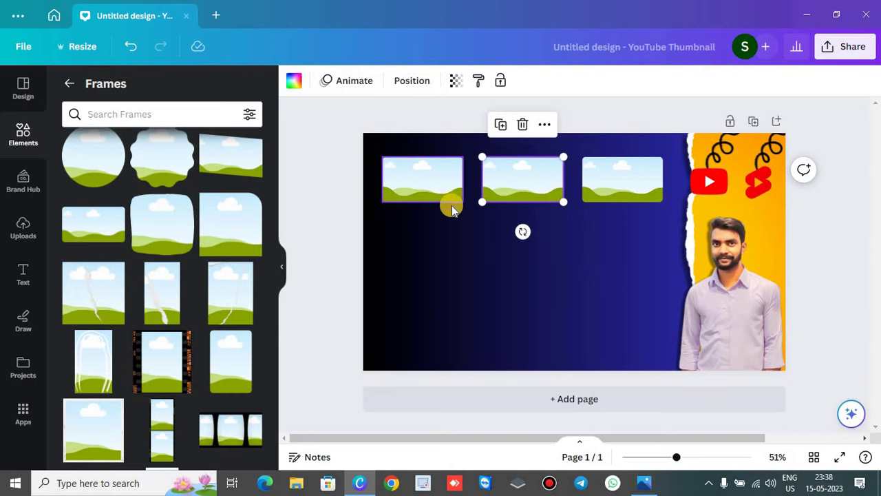
Step: Tilt the left and right frames slightly counterclockwise and the middle frame slightly clockwise
left_click(420, 182)
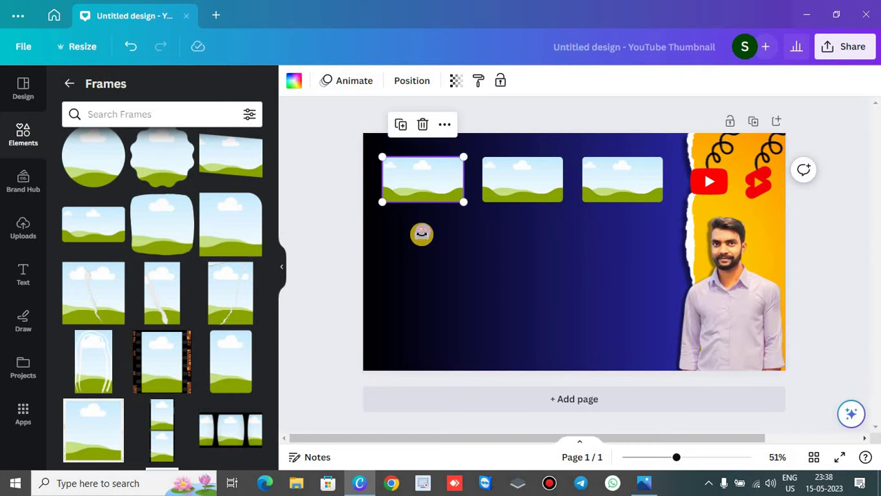
left_click_drag(424, 235, 428, 236)
left_click(537, 180)
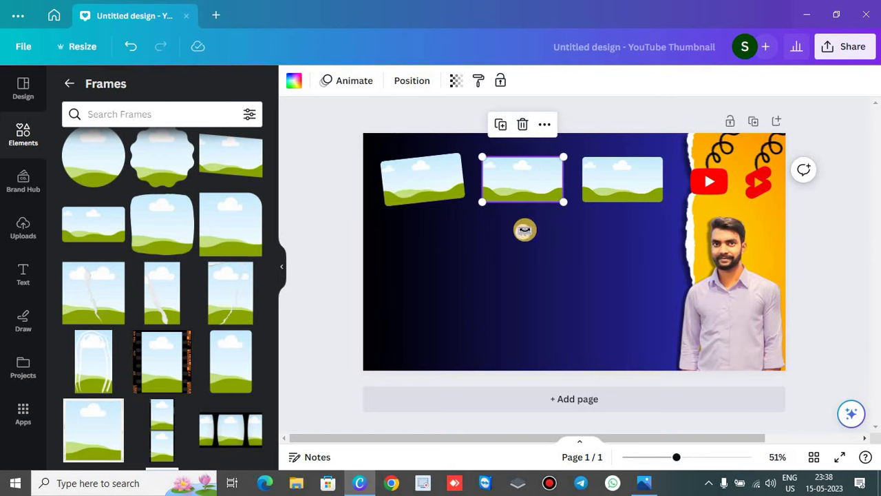
left_click_drag(524, 230, 517, 231)
left_click(615, 180)
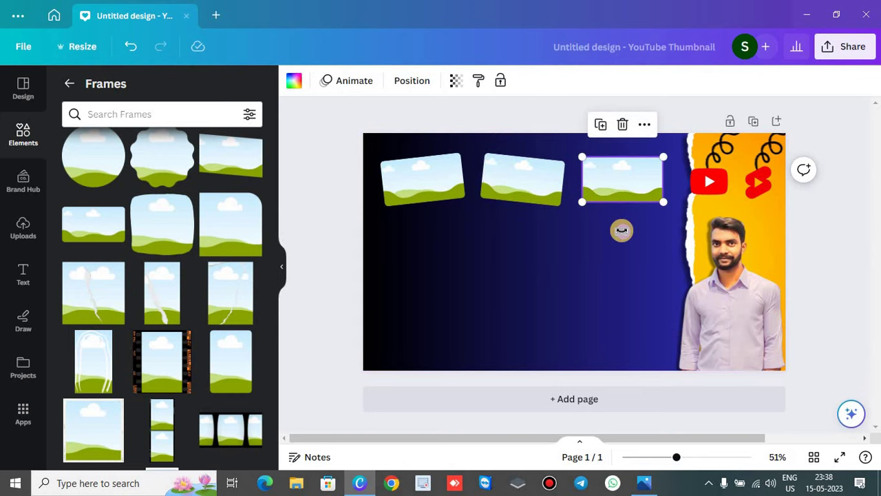
left_click_drag(622, 230, 629, 230)
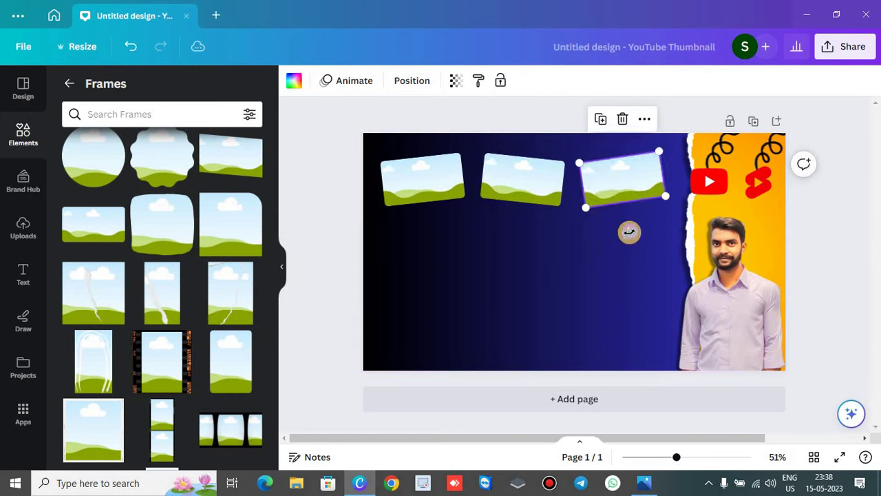
Step: Fill the left frame with the uploaded "Convert Facebook Profile to Page" thumbnail image
left_click(486, 250)
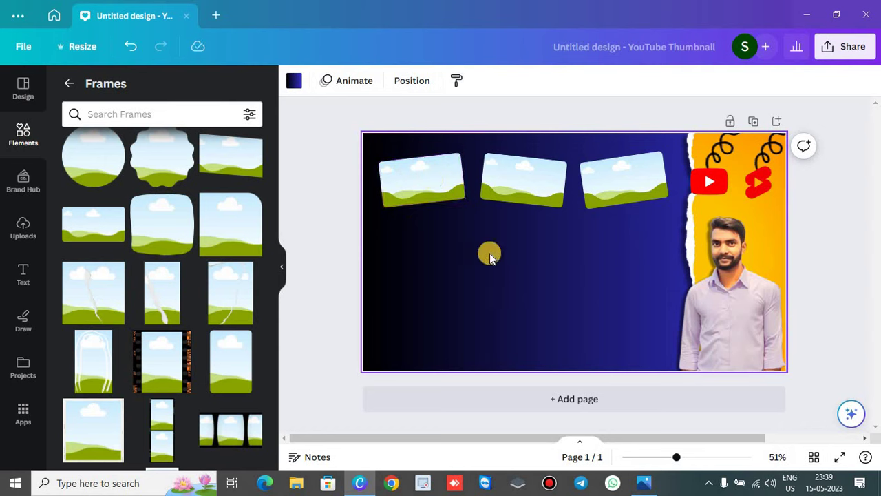
left_click(70, 87)
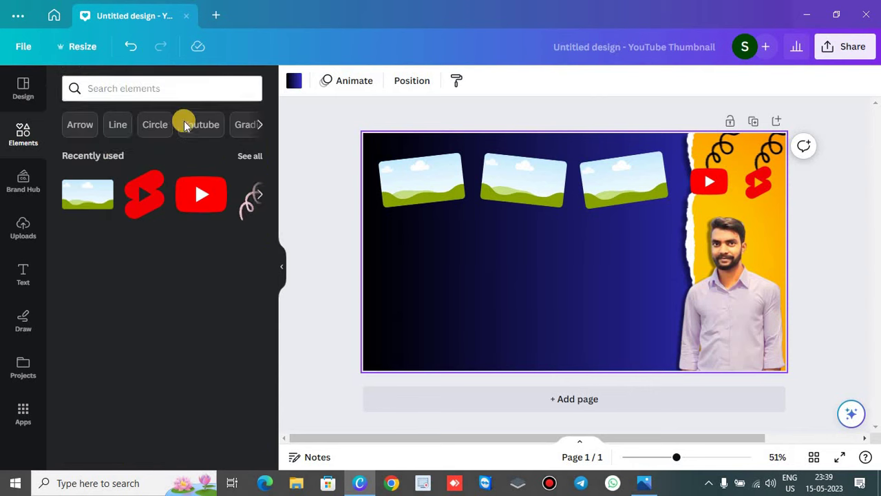
left_click(23, 226)
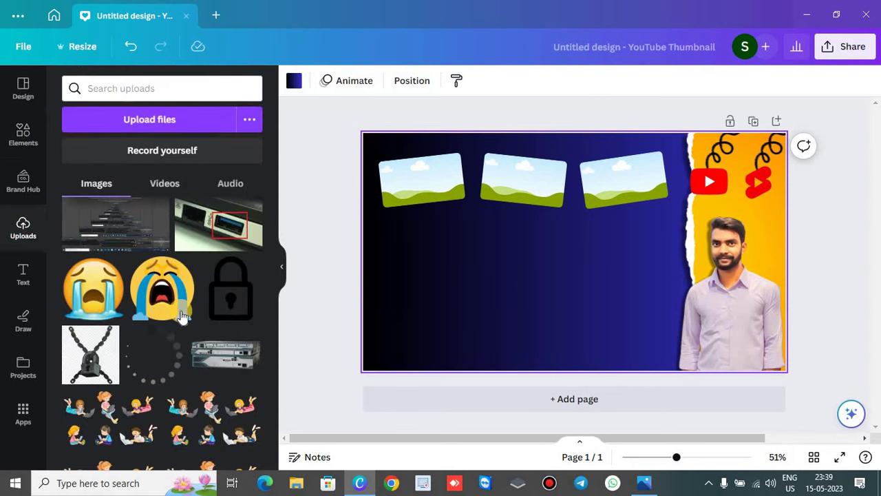
scroll(183, 316, "up", 15)
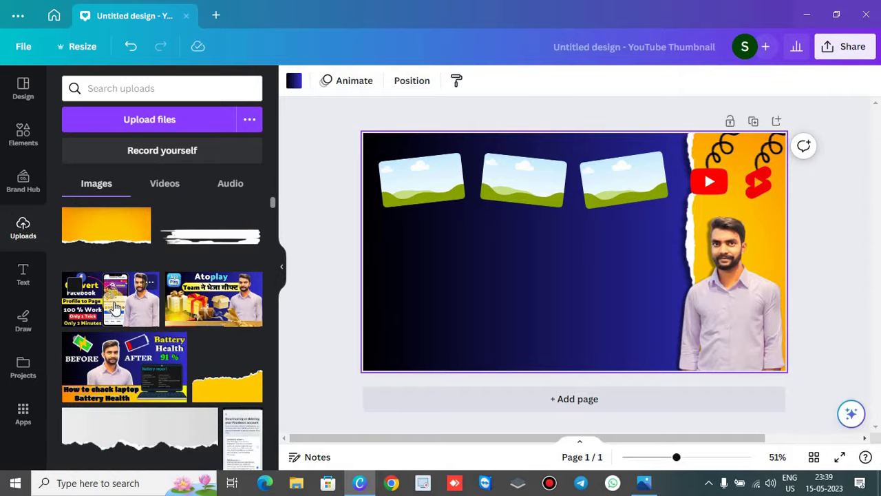
left_click(115, 308)
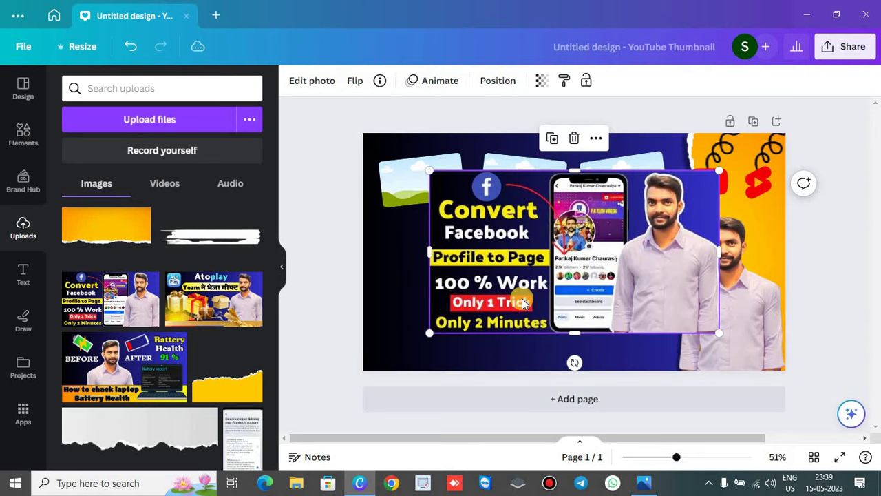
left_click_drag(581, 272, 440, 180)
left_click(443, 291)
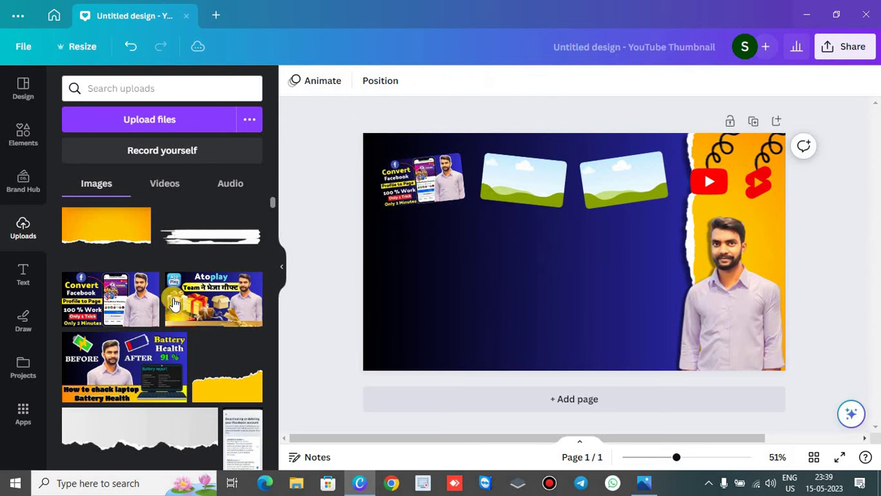
Step: Fill the right frame with the uploaded Atoplay thumbnail and the middle frame with the laptop Battery Health thumbnail
left_click(192, 302)
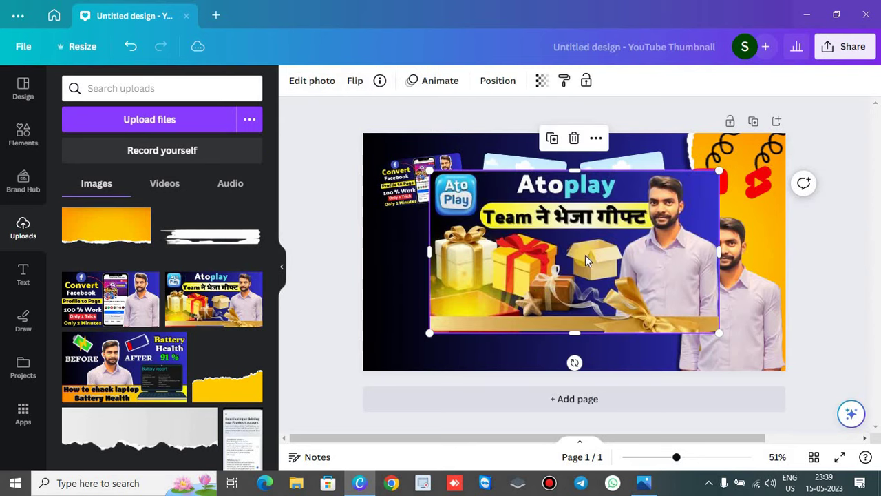
left_click_drag(586, 259, 623, 178)
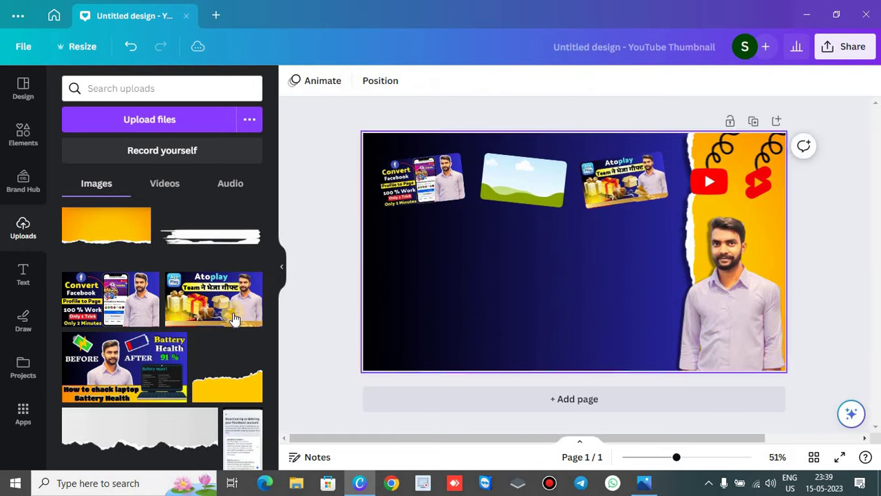
left_click(121, 375)
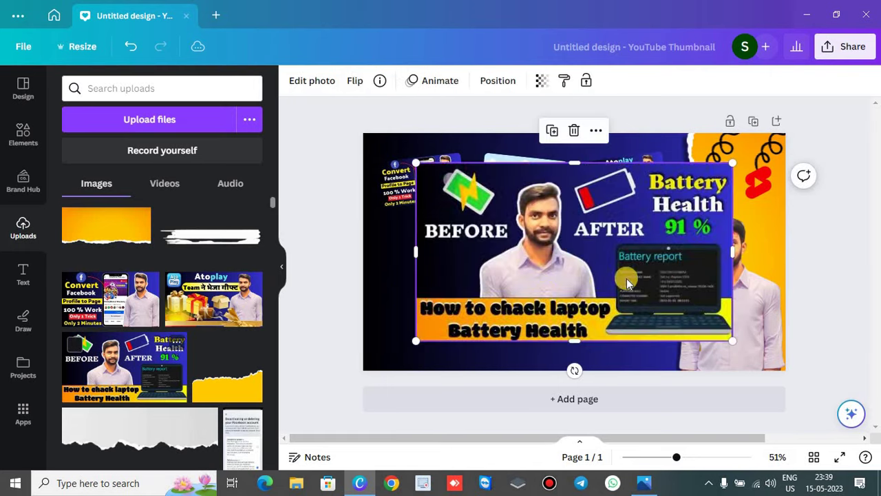
mouse_move(577, 269)
left_mouse_down()
mouse_move(551, 268)
mouse_move(533, 193)
left_mouse_up()
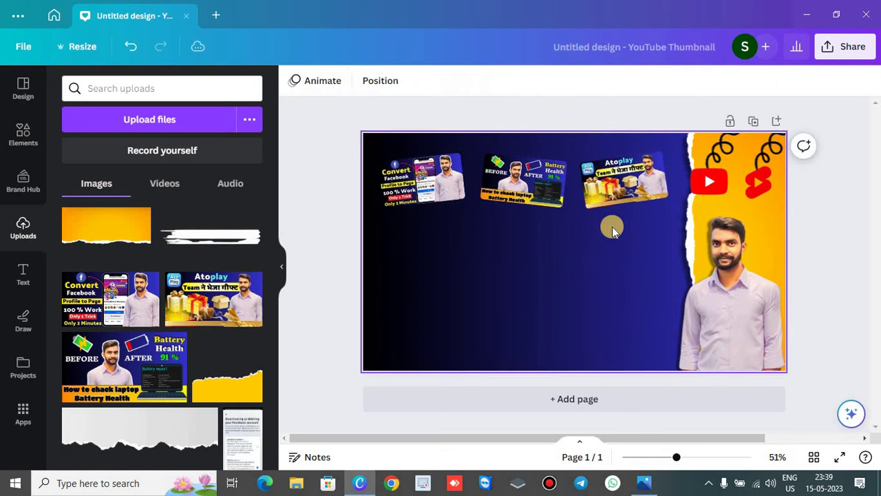
Step: Enlarge the framed pictures slightly, the right one to about 268 × 151, and keep the row of three spaced apart
left_click(592, 198)
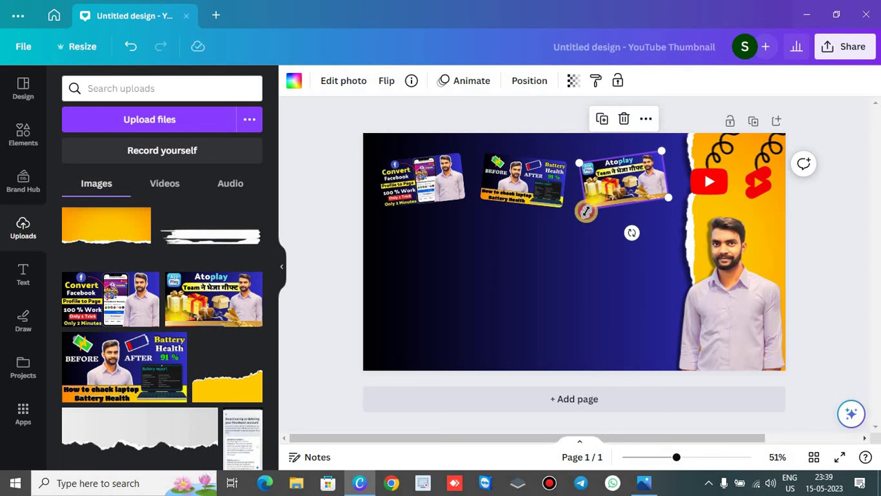
left_click_drag(586, 212, 584, 218)
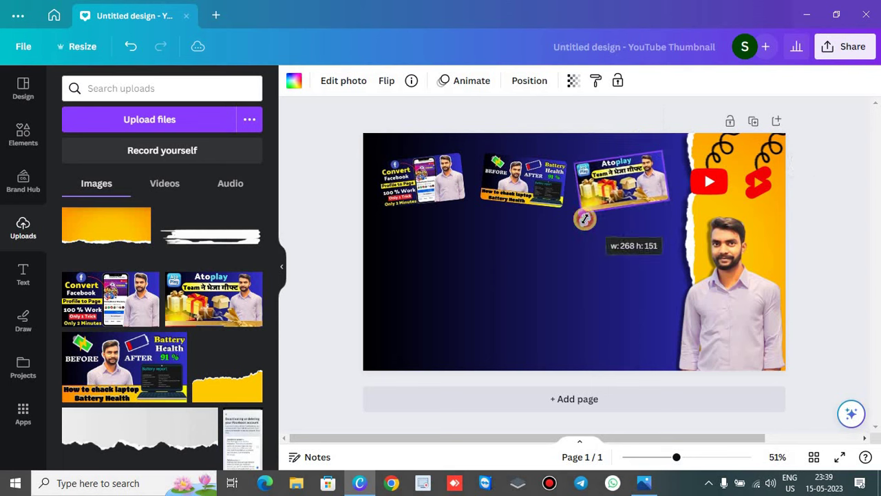
left_click(558, 201)
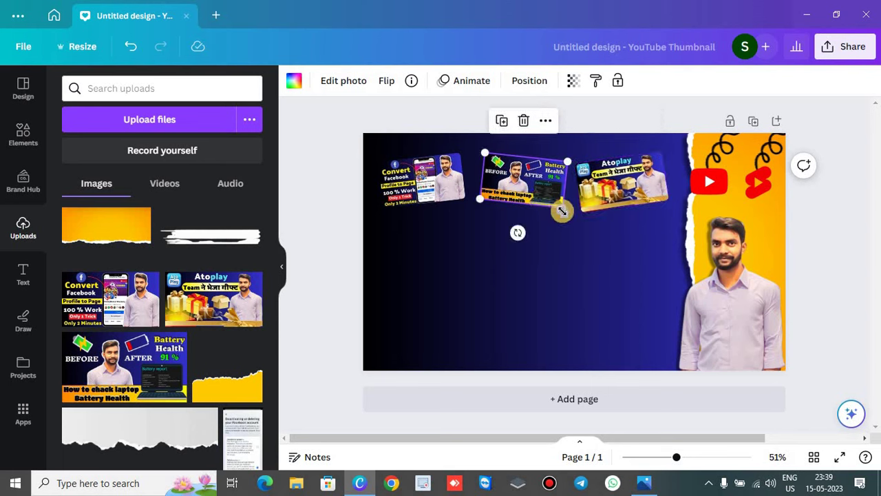
left_click_drag(565, 216, 564, 213)
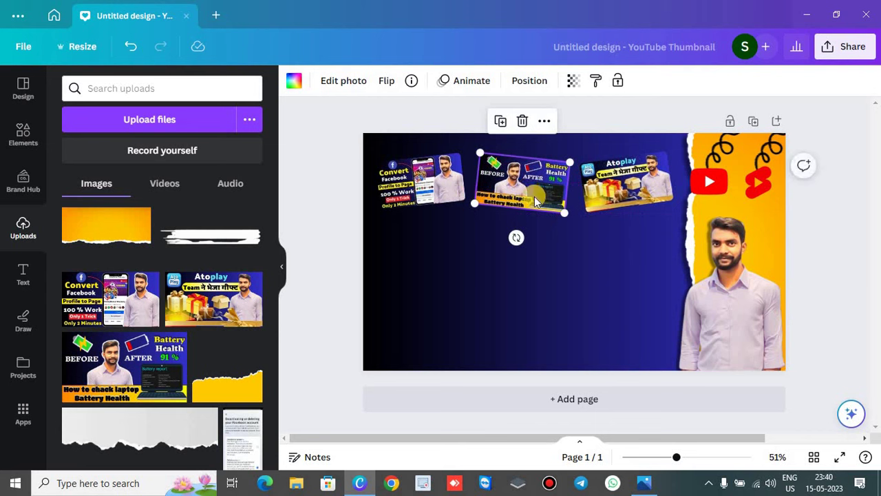
left_click(549, 257)
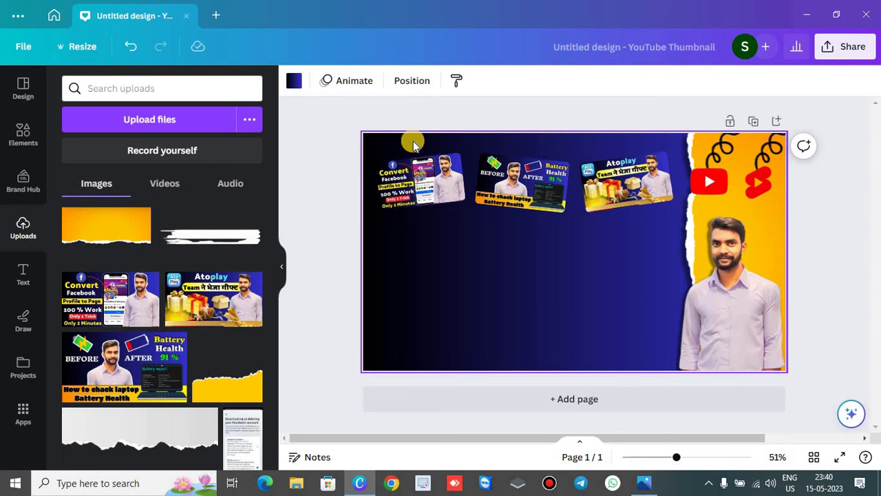
Step: Search the element graphics for "pin", browse the designs and switch to the related search "Paper clip"
left_click(27, 140)
left_click(118, 89)
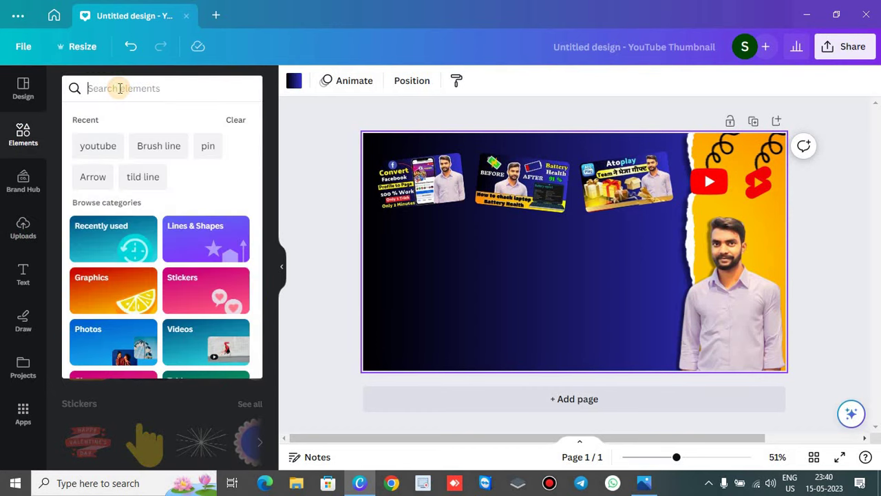
left_click(207, 151)
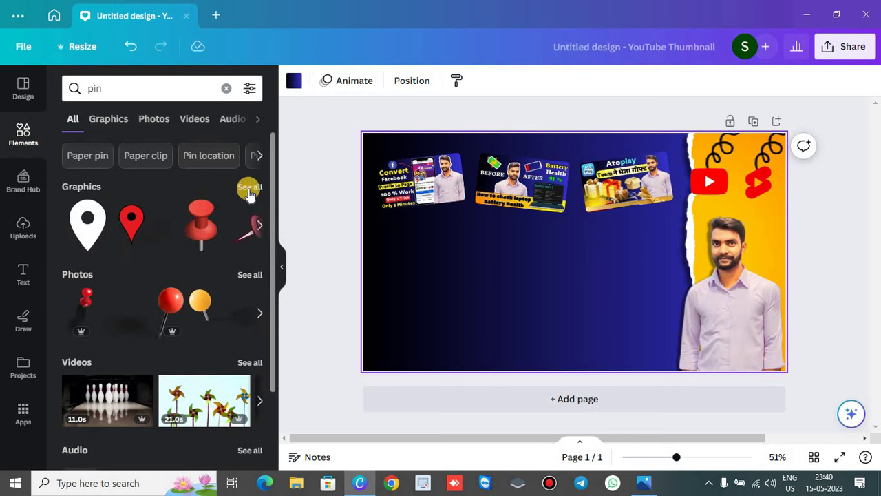
left_click(250, 187)
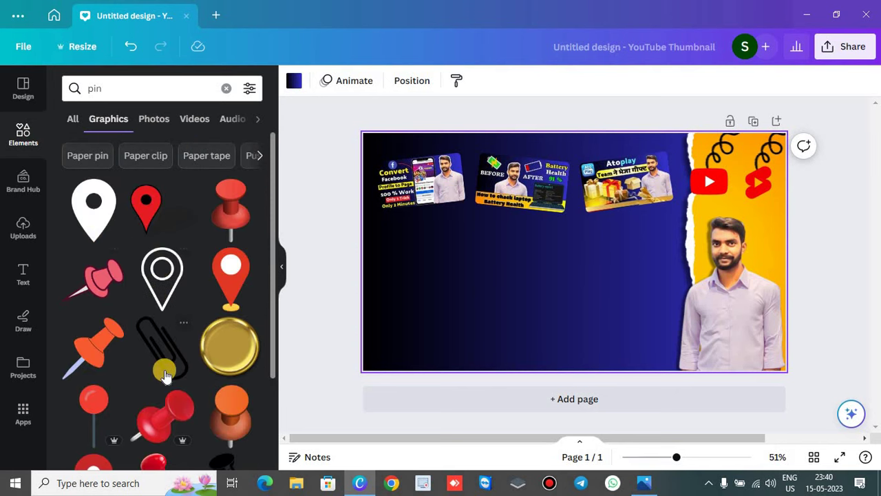
scroll(165, 376, "down", 3)
scroll(164, 372, "down", 3)
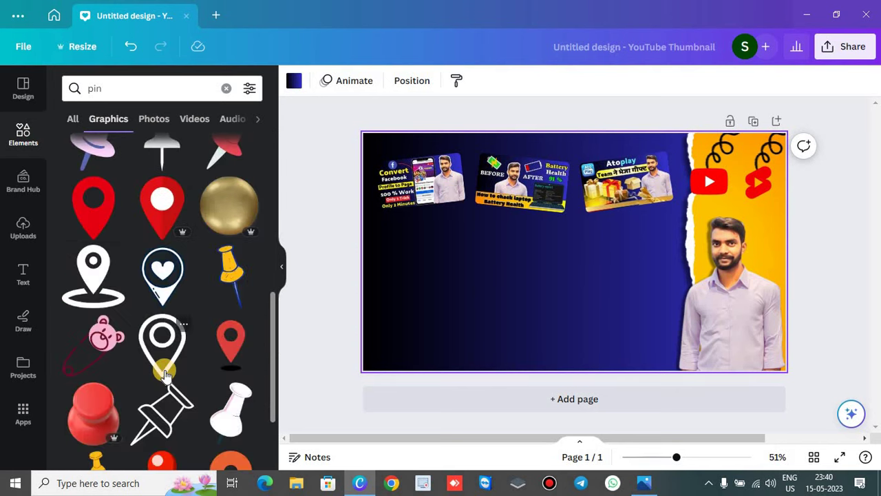
scroll(165, 375, "down", 5)
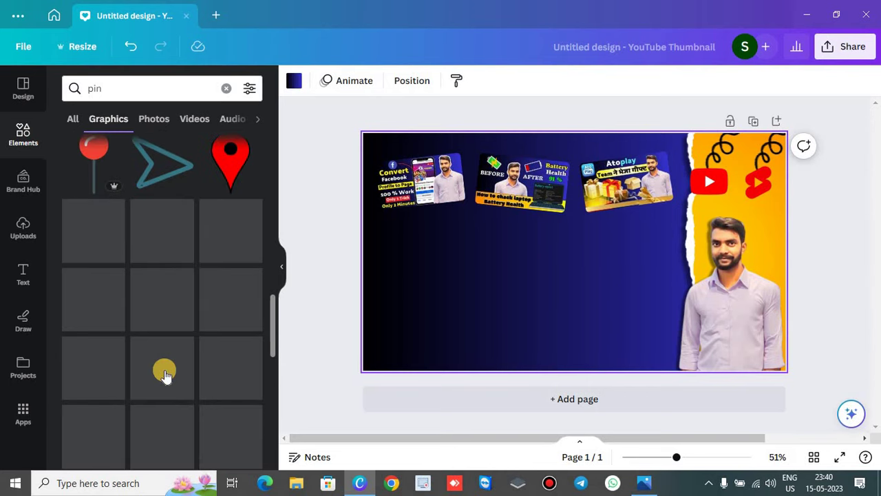
scroll(165, 375, "down", 10)
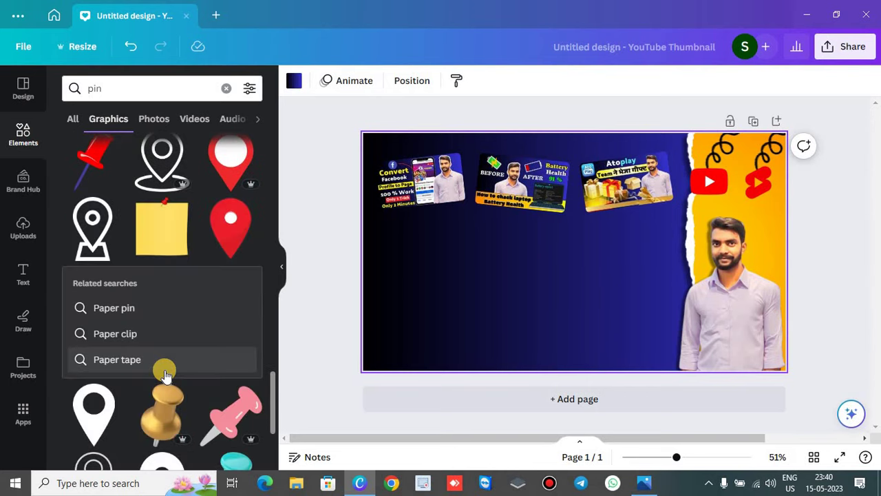
scroll(165, 374, "down", 6)
scroll(164, 354, "up", 5)
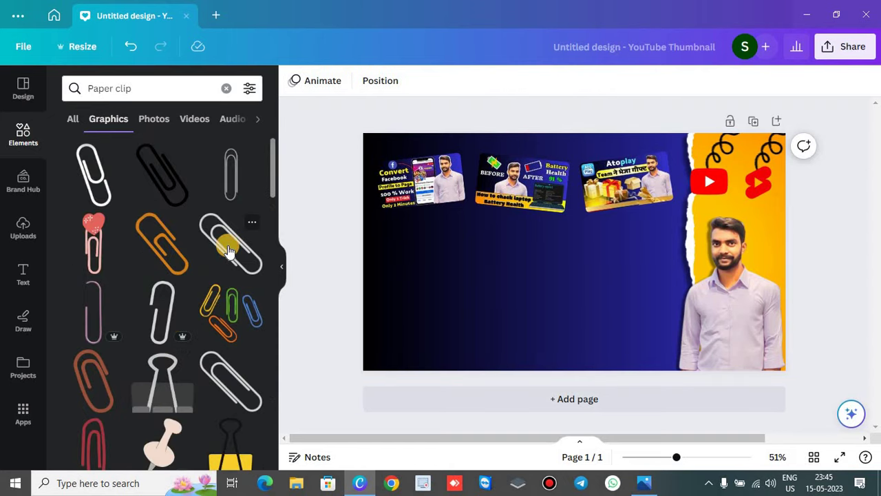
Step: Add the slanted silver paper clip, shrink it, rotate it nearly upright and place it over the left picture's upper edge
left_click(229, 252)
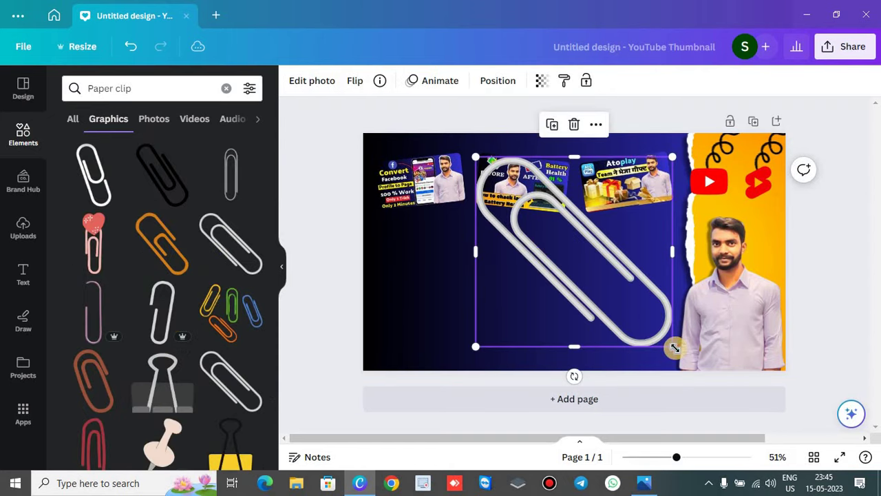
left_click_drag(675, 347, 485, 249)
left_click_drag(503, 181, 456, 168)
left_click_drag(415, 146, 411, 148)
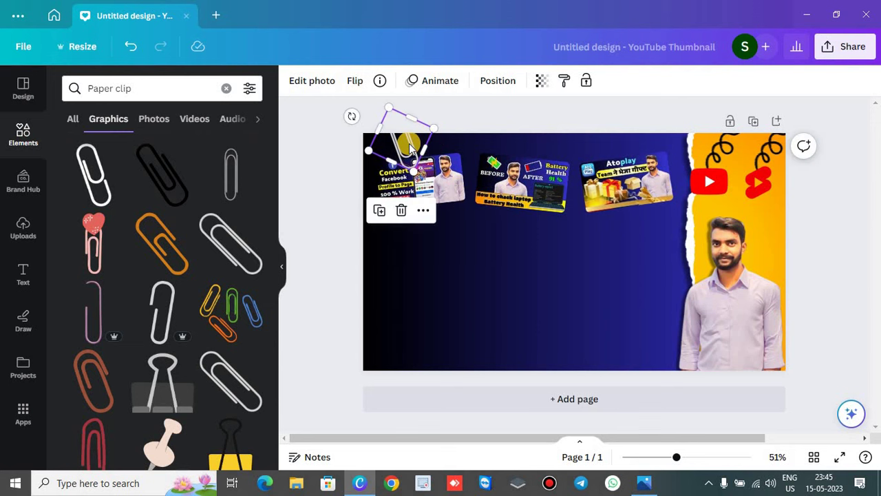
Step: Duplicate the paper clip and place copies over the upper edges of the middle and right pictures
key("ctrl+d")
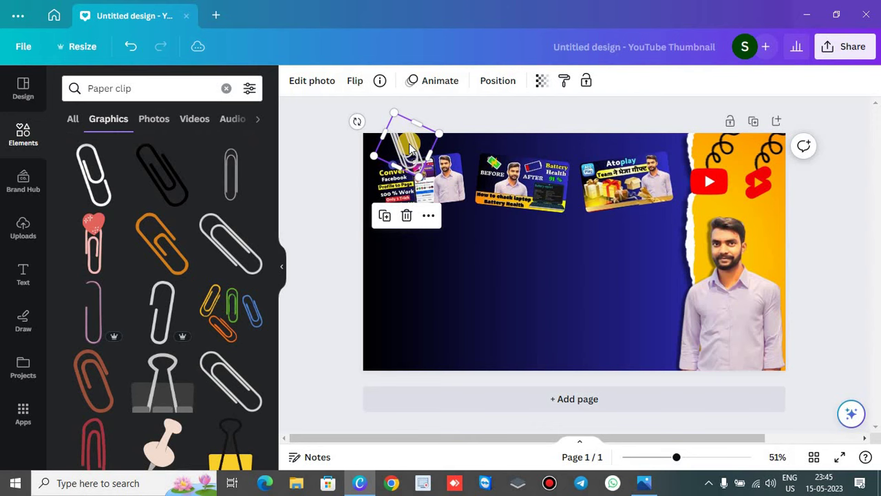
left_click_drag(410, 146, 529, 147)
left_click(409, 153)
left_click_drag(409, 153, 620, 142)
left_click(633, 145)
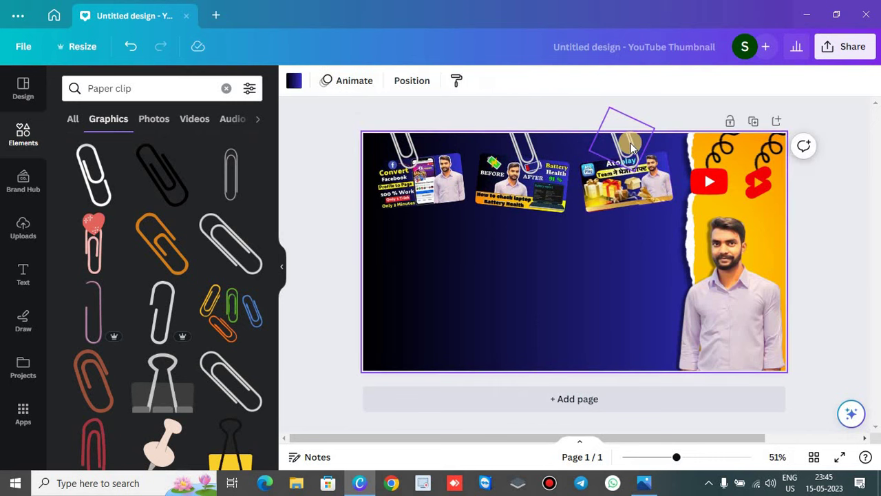
Step: Send the right and middle paper clips backward so they sit behind their pictures
left_click(632, 148)
right_click(632, 147)
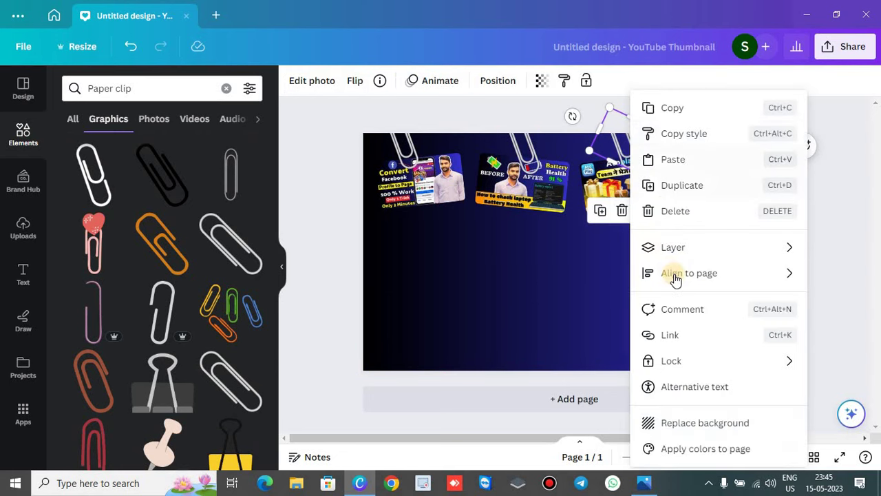
left_click(695, 252)
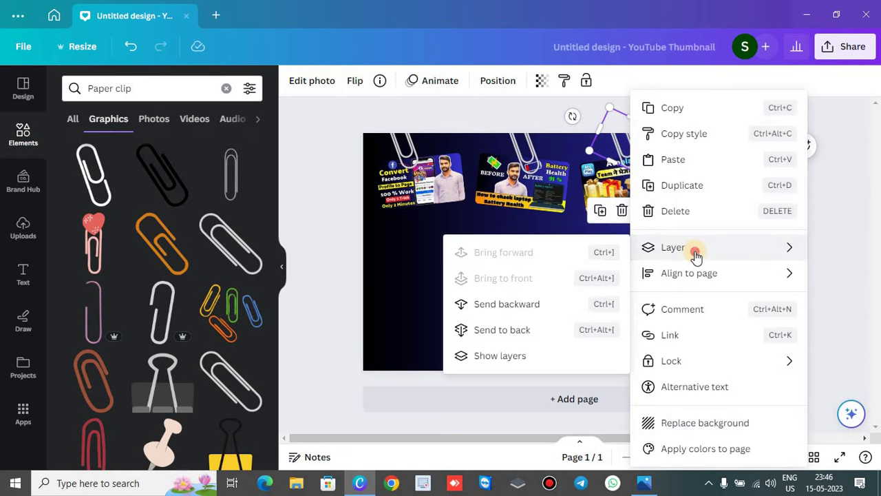
left_click(521, 305)
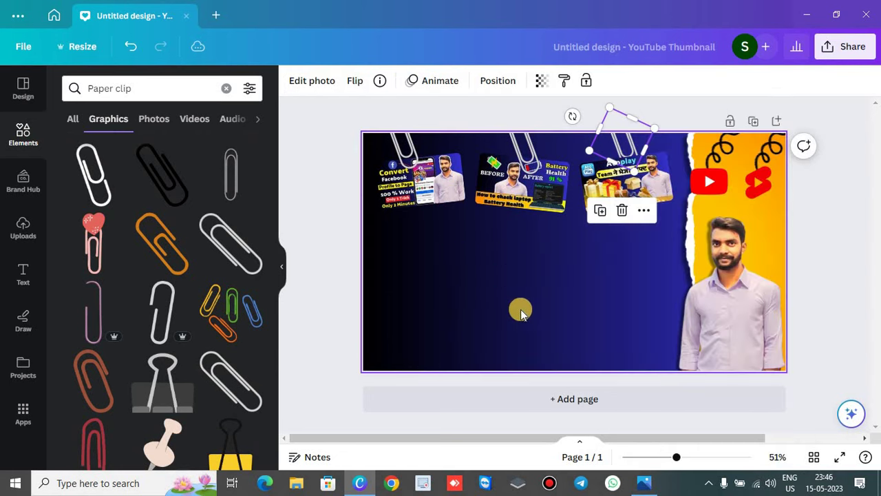
left_click(525, 157)
right_click(524, 157)
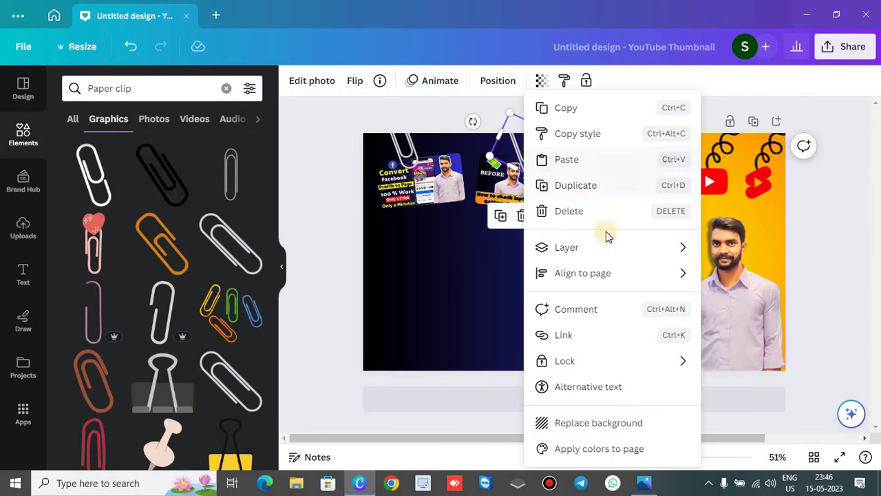
left_click(622, 249)
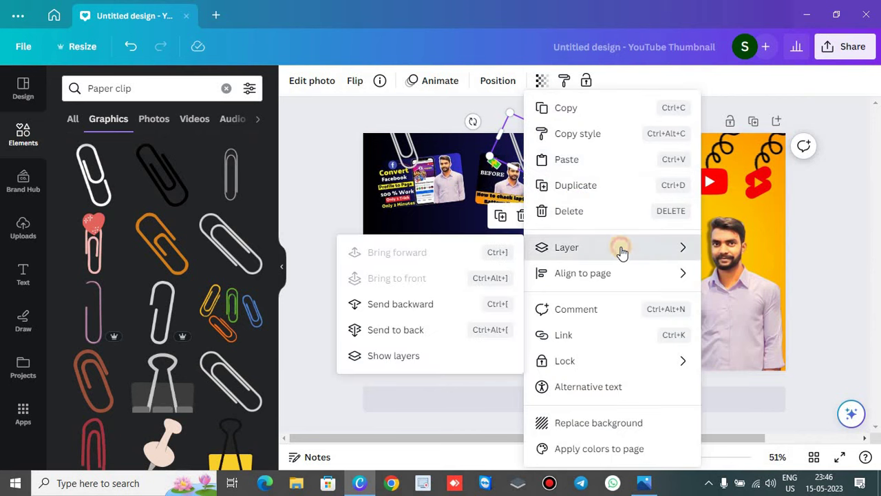
left_click(403, 310)
Step: Send the left paper clip backward behind its picture and move all three pictures slightly up together
left_click(408, 151)
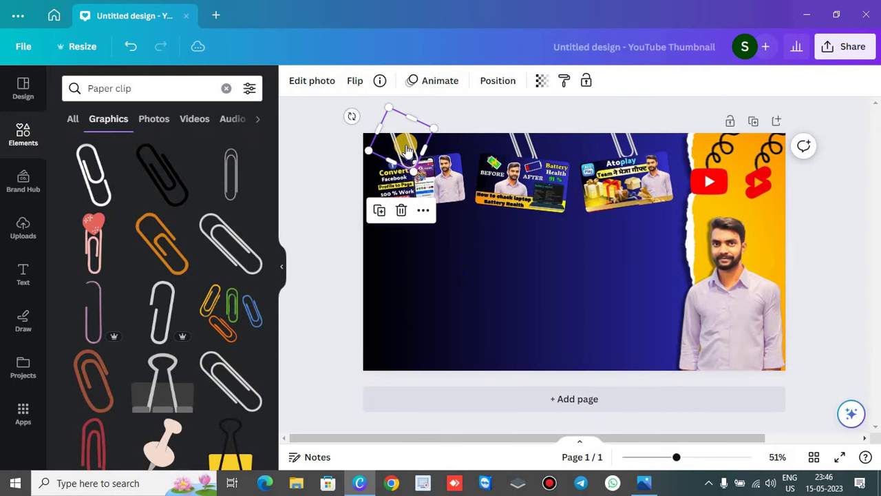
right_click(407, 150)
left_click(477, 252)
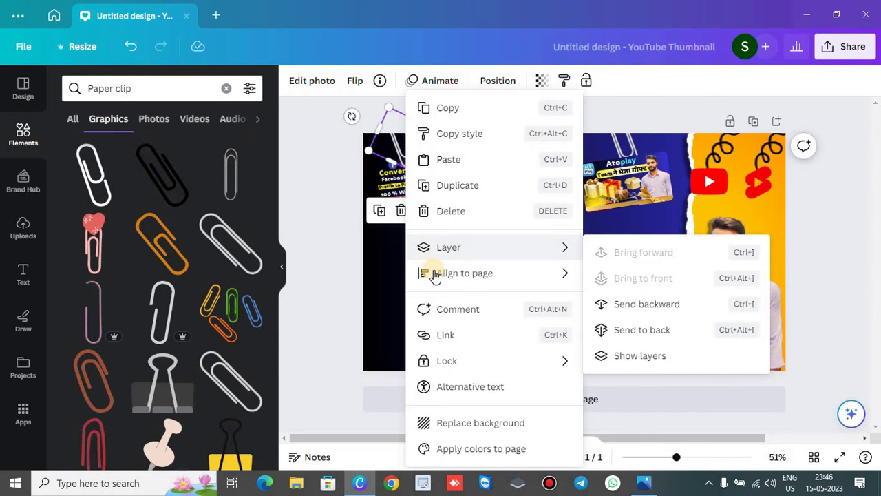
mouse_move(554, 260)
left_click(596, 186)
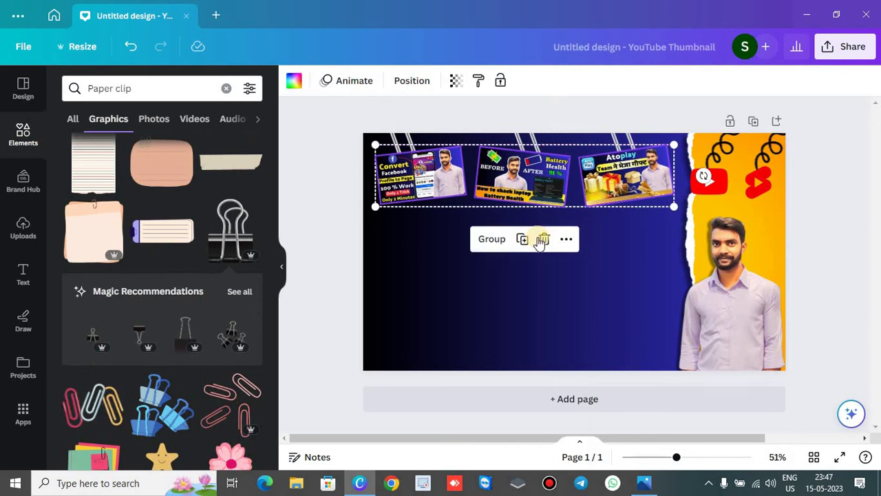
left_click(436, 241)
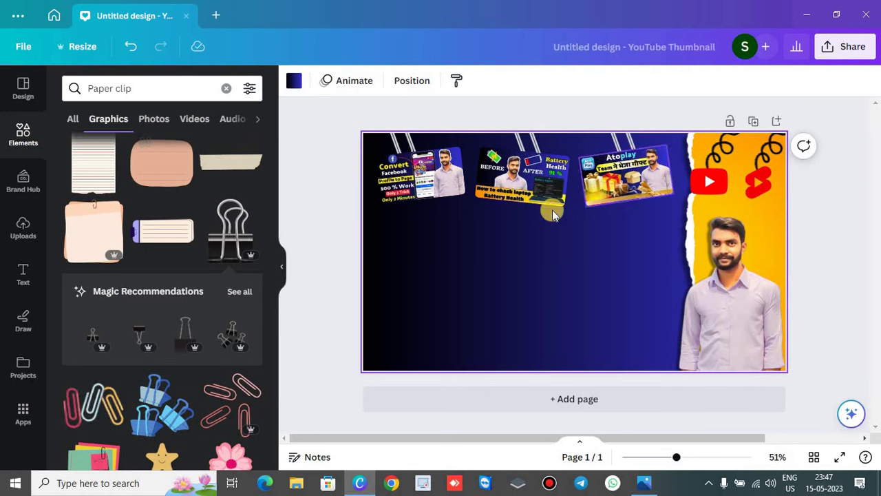
left_click_drag(385, 223, 645, 194)
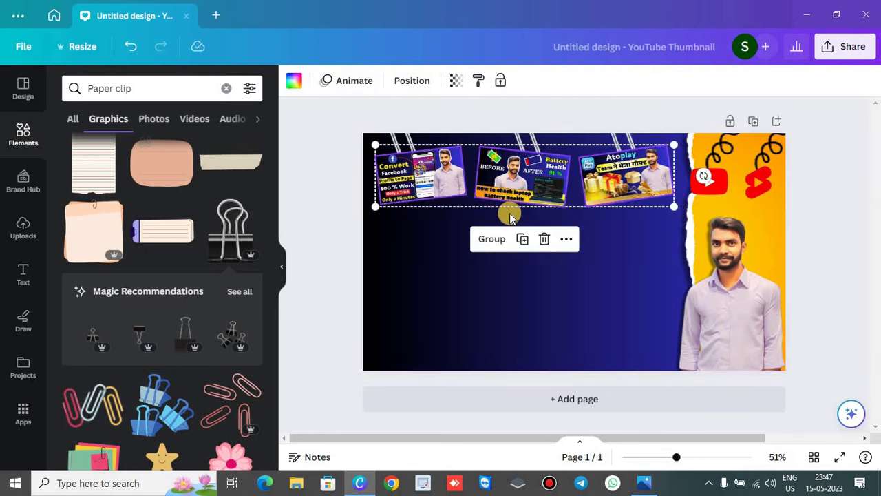
left_click(443, 256)
Step: Check the reference thumbnail, then add the elongated hexagon from the Lines & Shapes collection in orange-yellow to the design
key("alt+Tab")
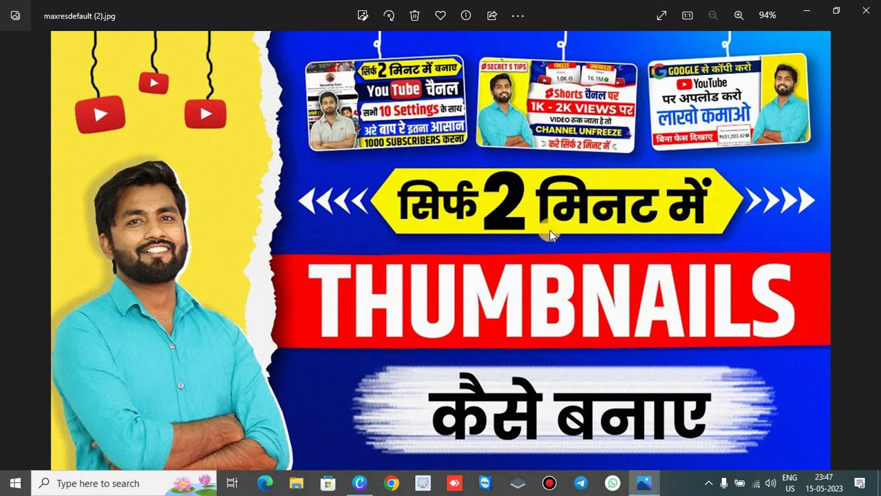
key("alt+Tab")
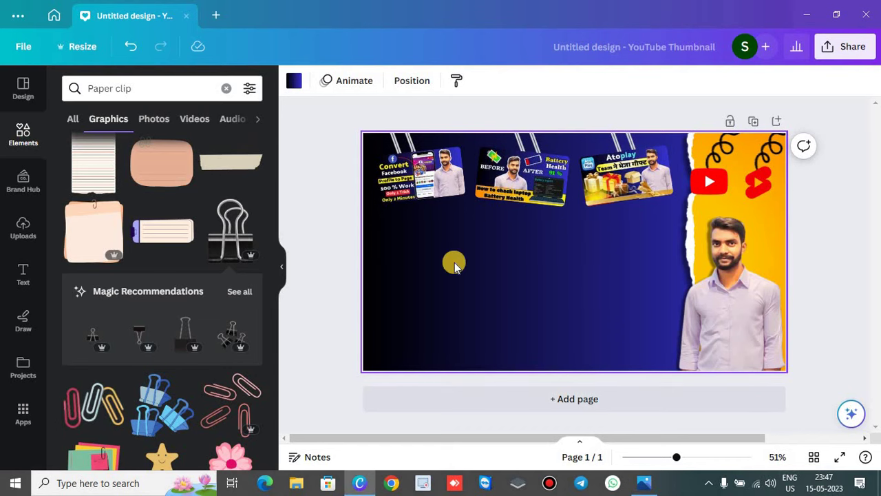
left_click(21, 138)
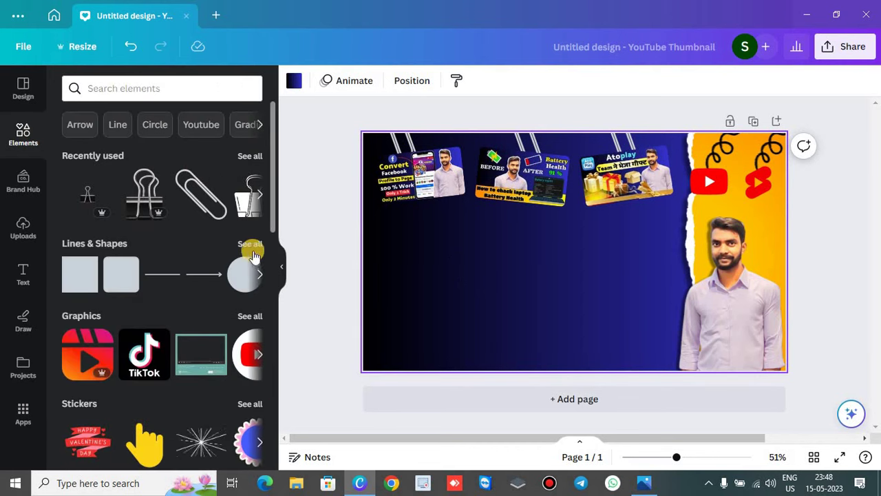
left_click(250, 245)
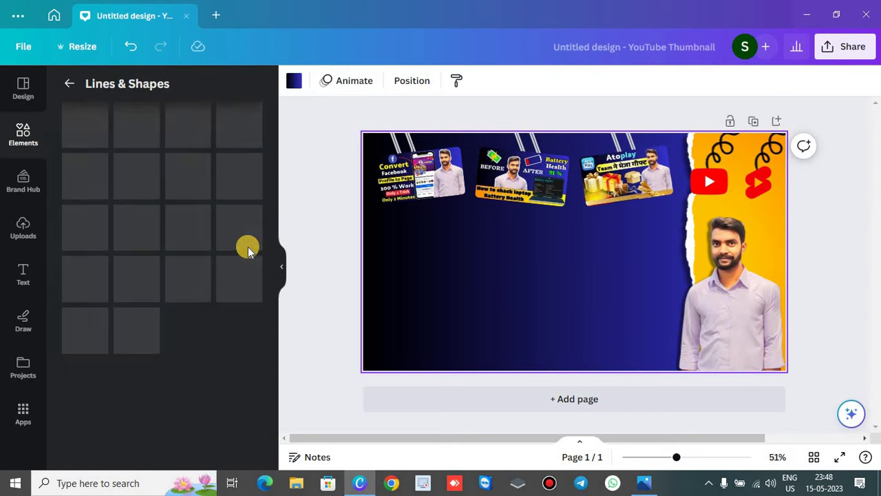
scroll(227, 330, "down", 5)
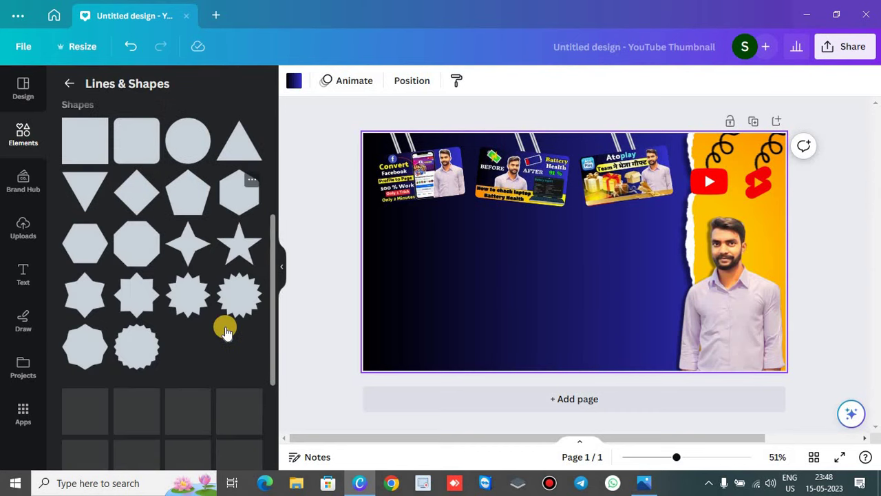
scroll(228, 332, "down", 3)
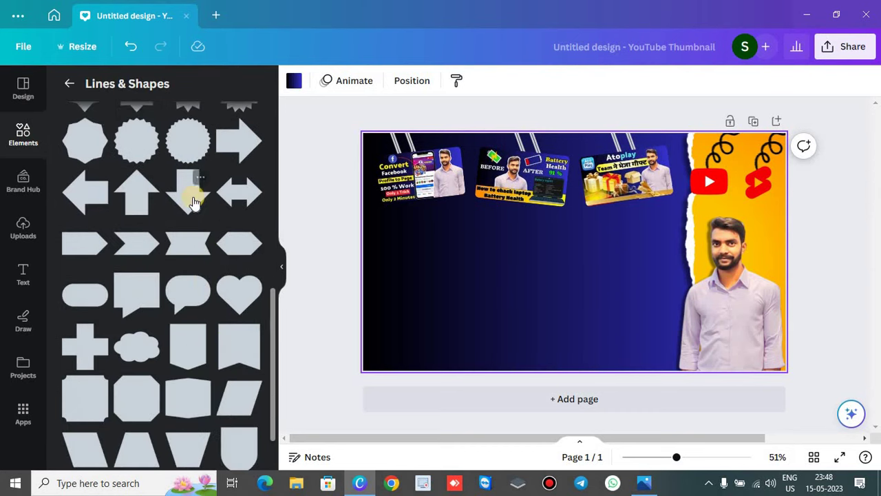
scroll(192, 203, "up", 2)
scroll(193, 203, "down", 3)
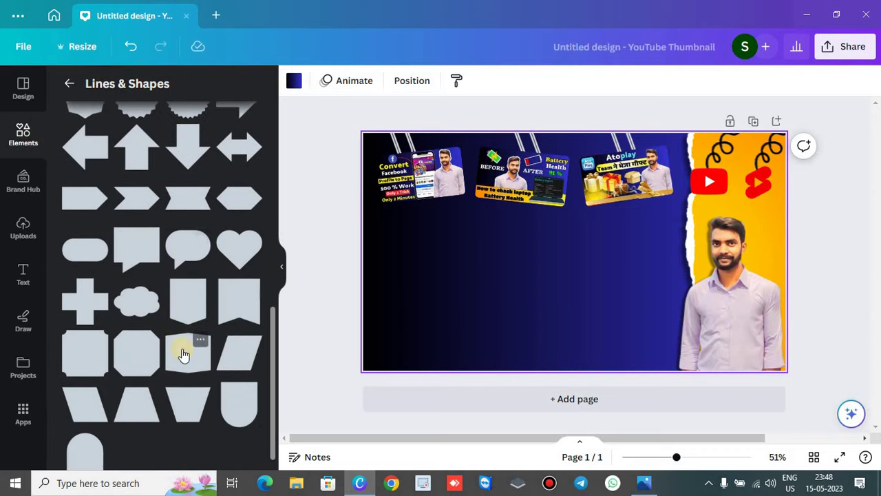
scroll(139, 207, "up", 2)
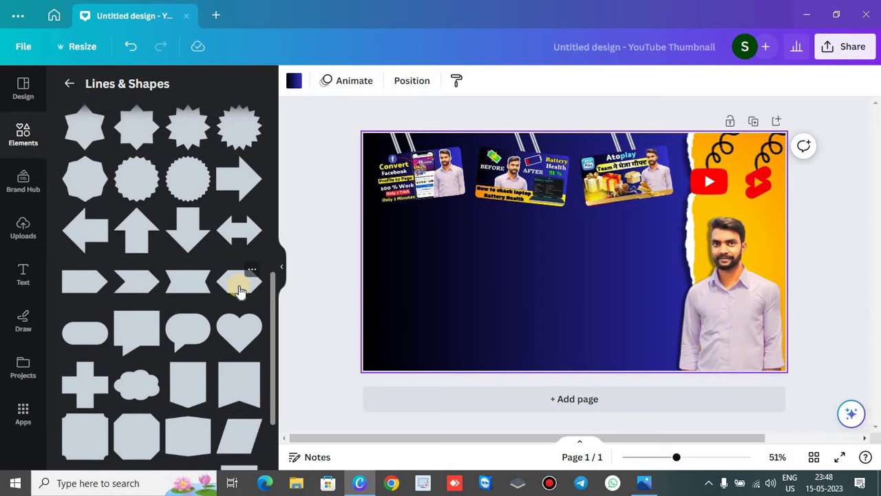
key("ctrl+v")
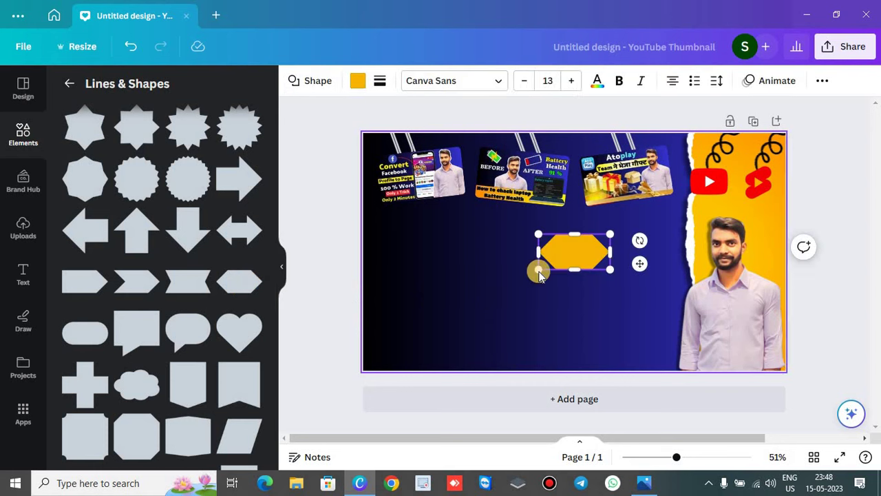
Step: Stretch the orange-yellow hexagon into a wide banner and place it just below the three hanging pictures
left_click_drag(537, 255, 412, 250)
left_click_drag(610, 251, 624, 251)
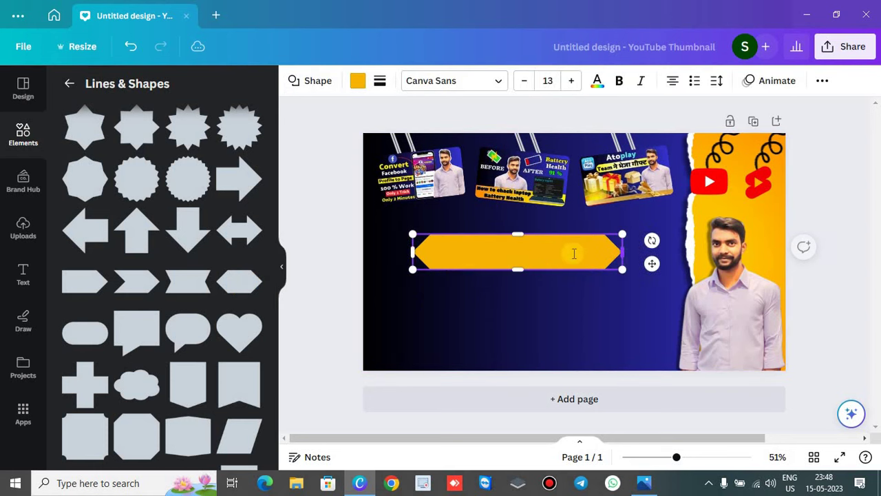
left_click(525, 262)
left_click_drag(526, 253, 528, 245)
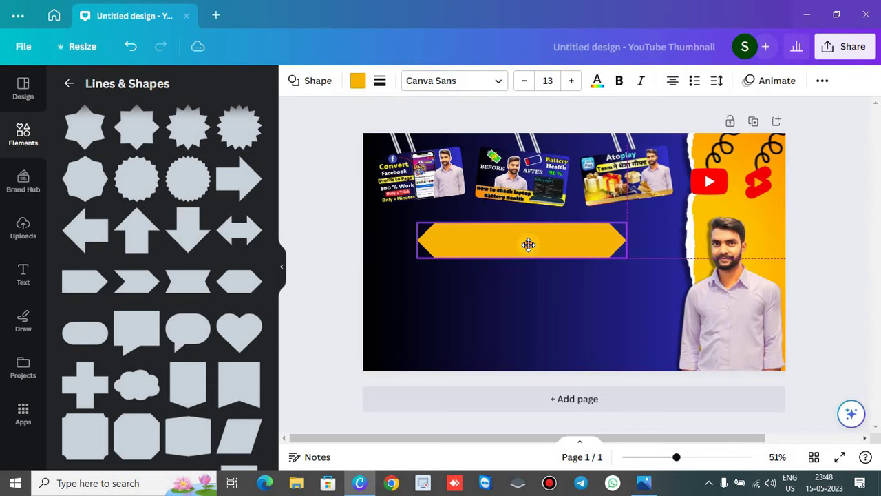
Step: Check the arrows in the reference thumbnail and add the row of five solid chevrons from the "Arrow" graphics
key("alt+Tab")
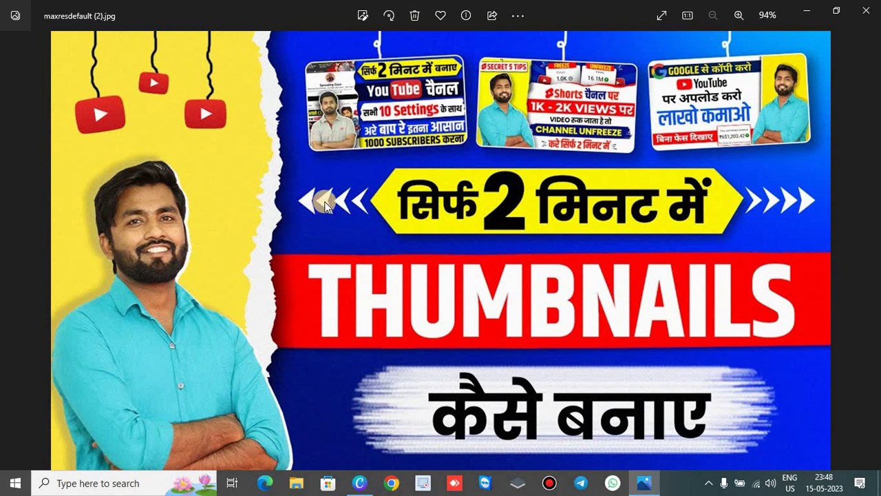
key("alt+Tab")
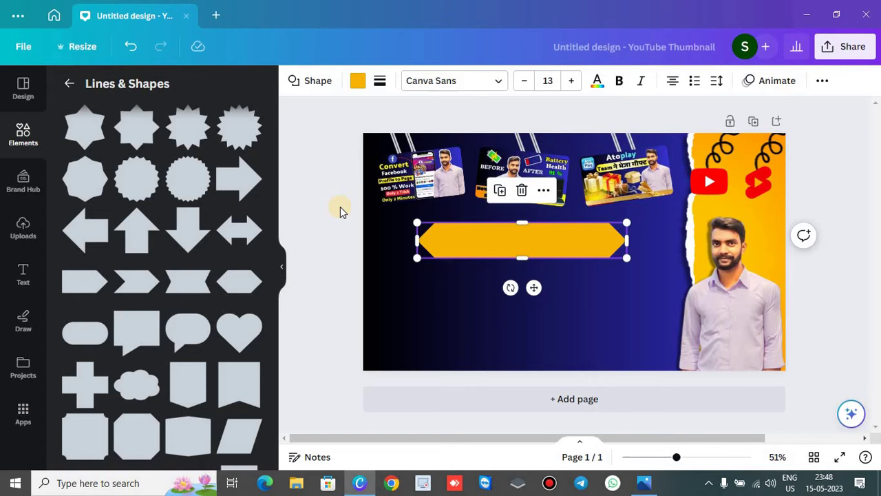
left_click(448, 305)
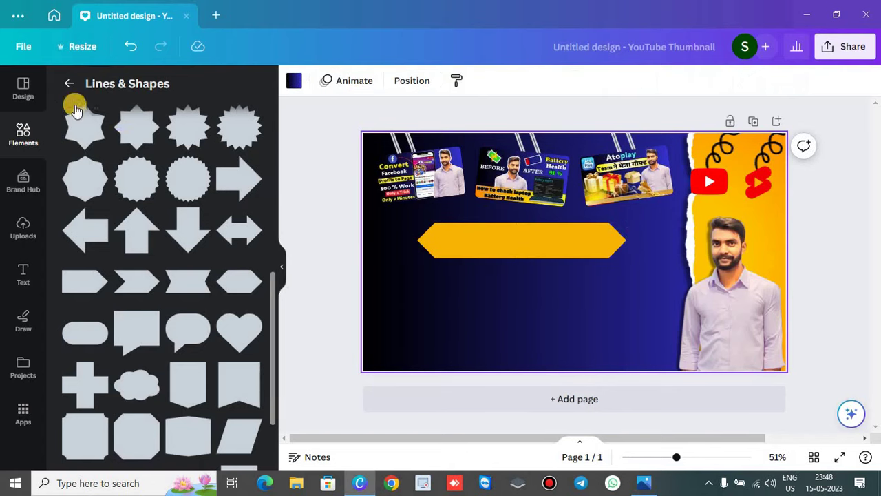
left_click(39, 126)
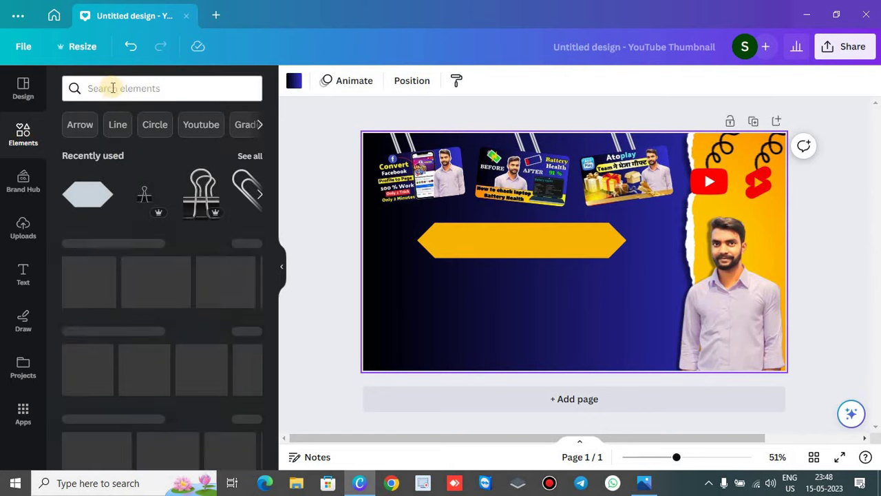
left_click(112, 88)
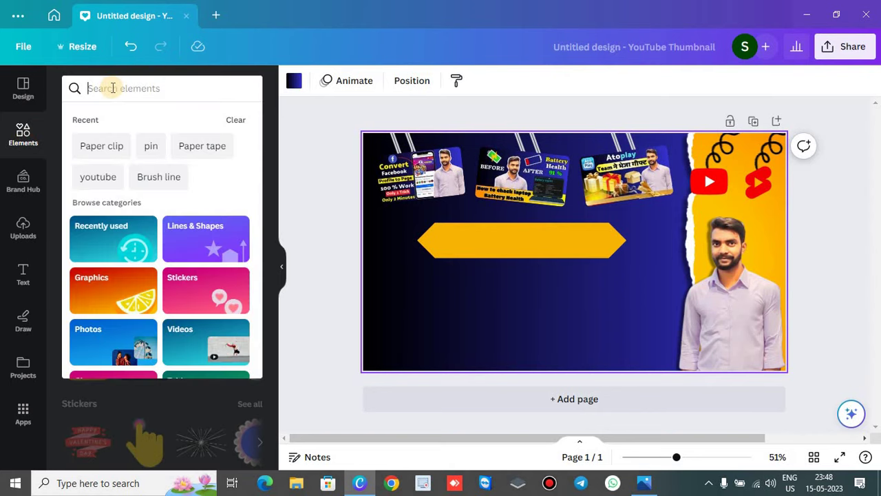
left_click(53, 86)
left_click(81, 122)
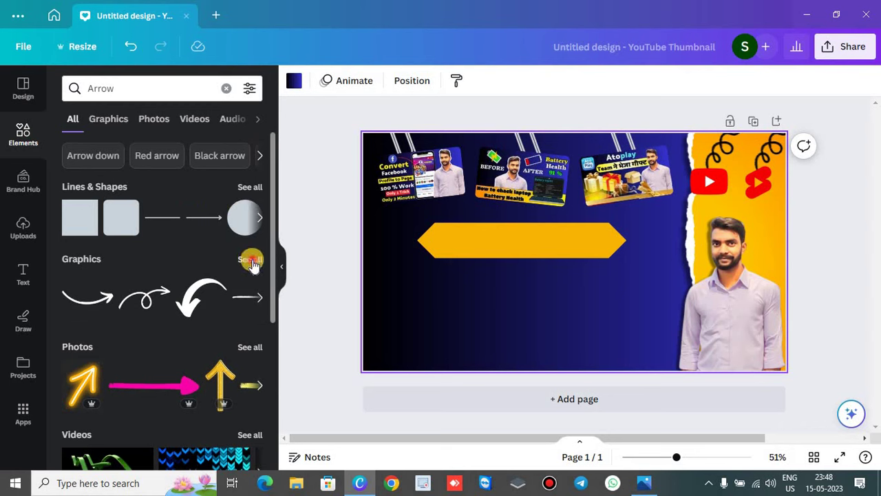
left_click(250, 260)
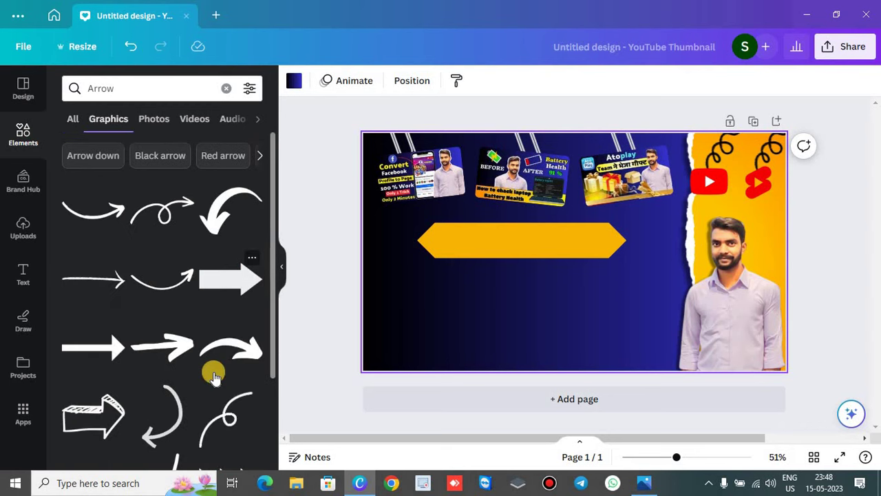
scroll(213, 373, "down", 10)
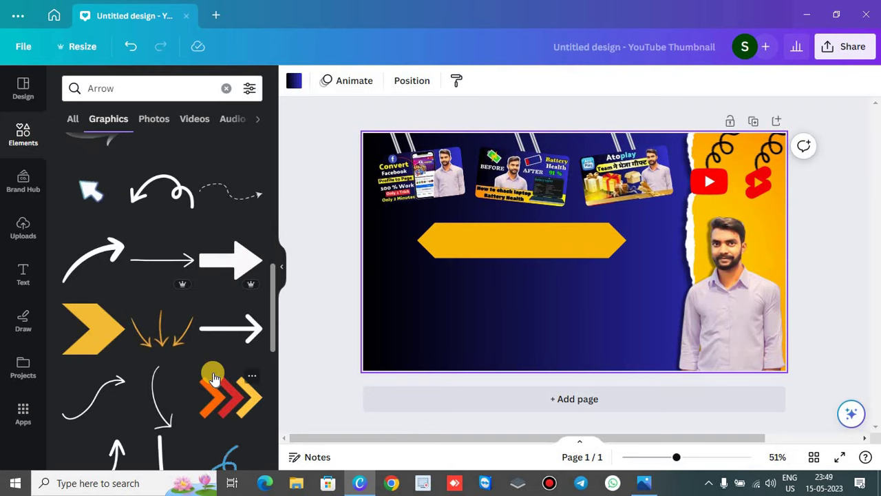
scroll(213, 375, "down", 4)
scroll(213, 375, "down", 2)
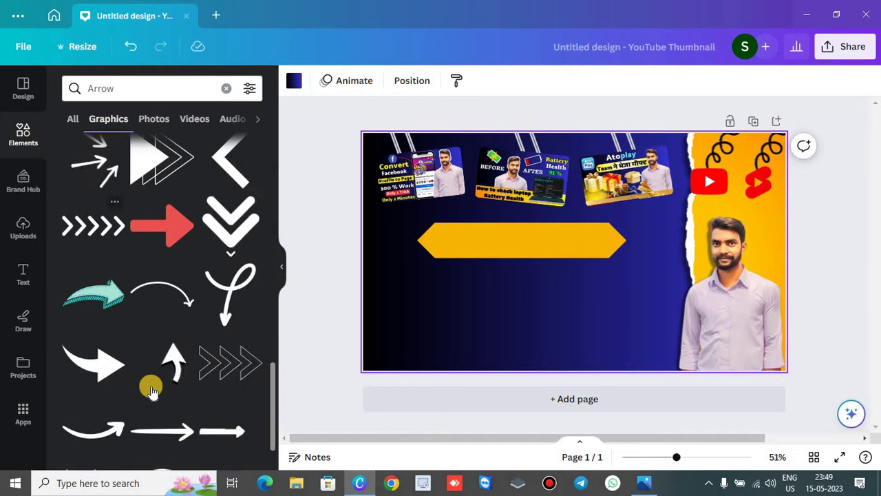
scroll(151, 387, "down", 2)
scroll(150, 385, "down", 5)
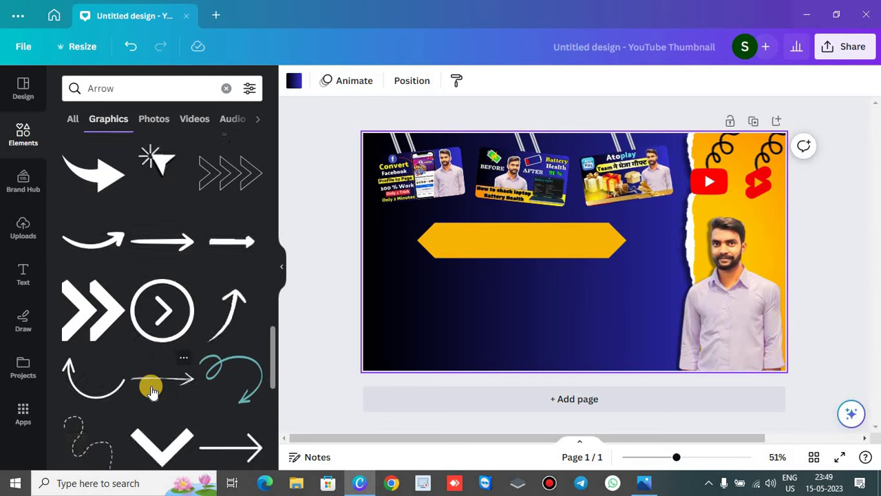
left_click(95, 306)
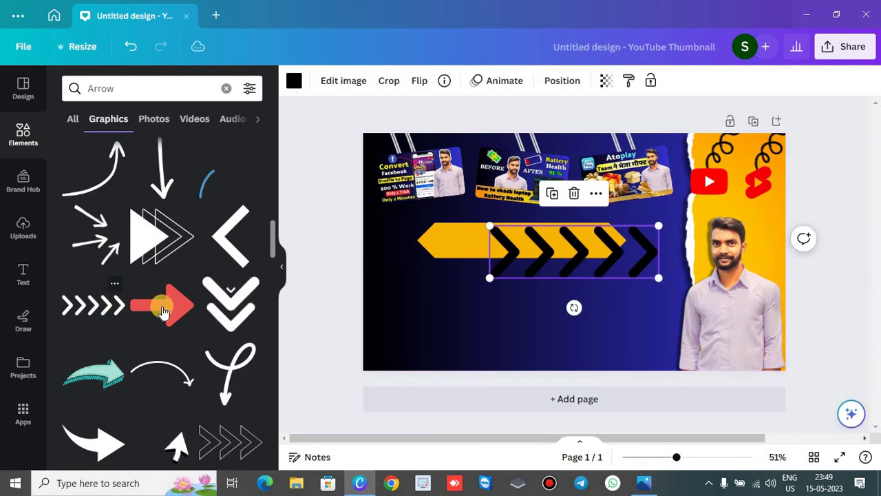
Step: Shrink the chevron row, place it beside the banner's right tip and put a copy beside the left tip
left_click_drag(491, 278, 602, 262)
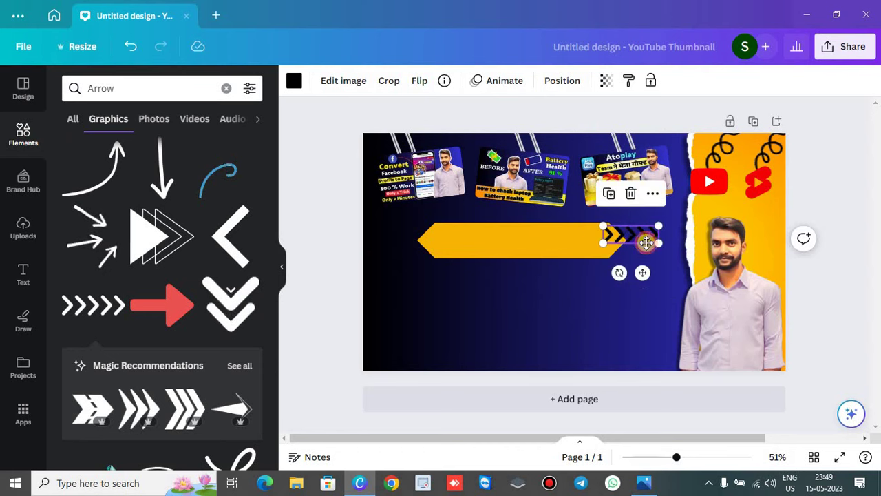
left_click_drag(643, 240, 655, 247)
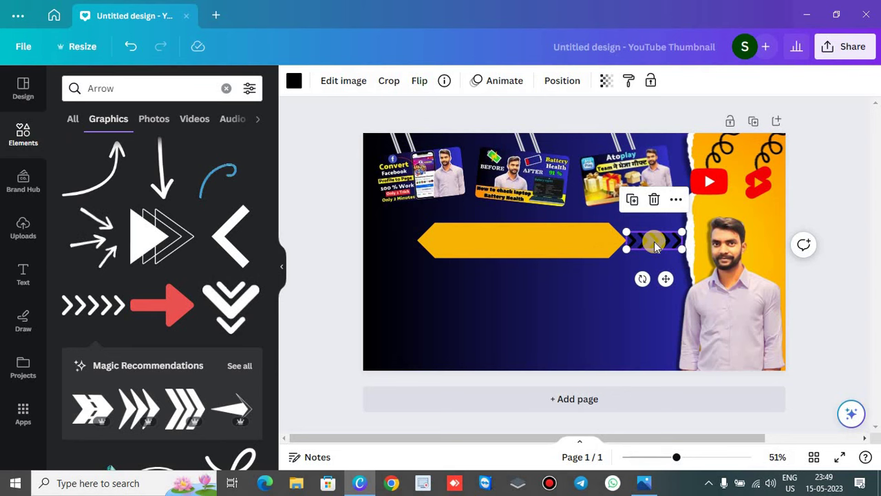
left_click_drag(655, 247, 661, 251)
left_click_drag(431, 238, 383, 240)
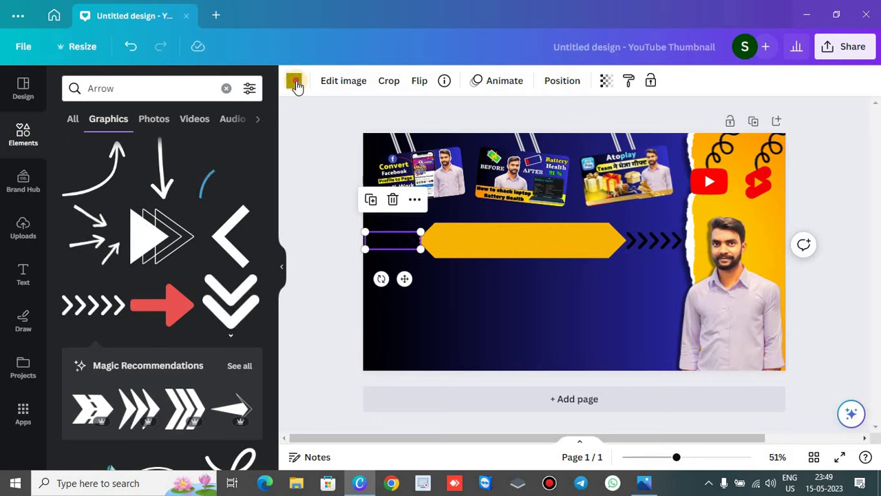
Step: Recolour the left chevron row white and flip it horizontally so it points away from the banner
left_click(294, 81)
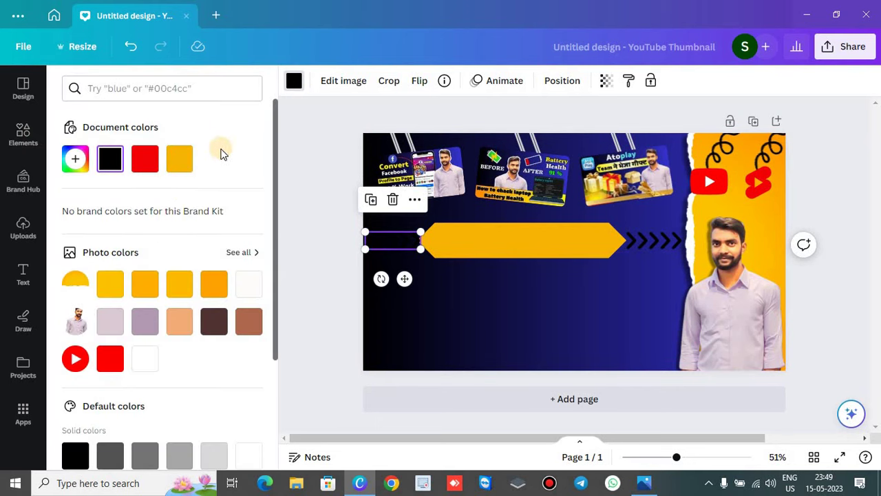
left_click(252, 286)
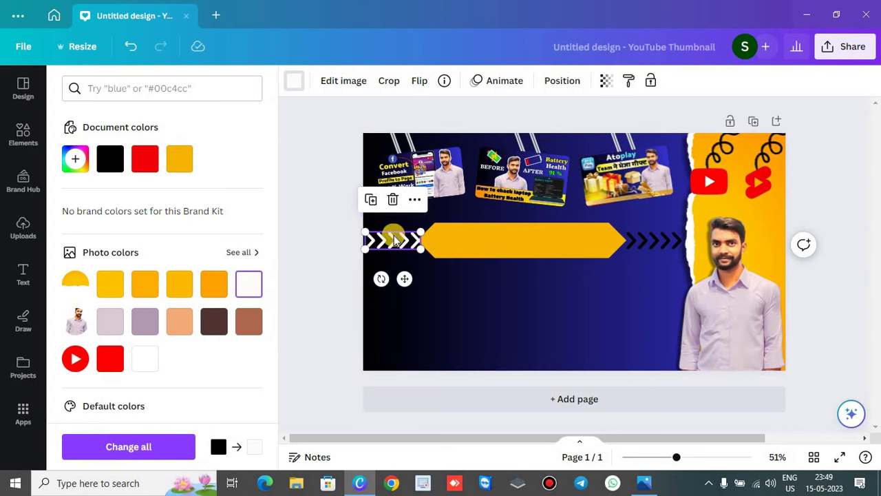
left_click(421, 83)
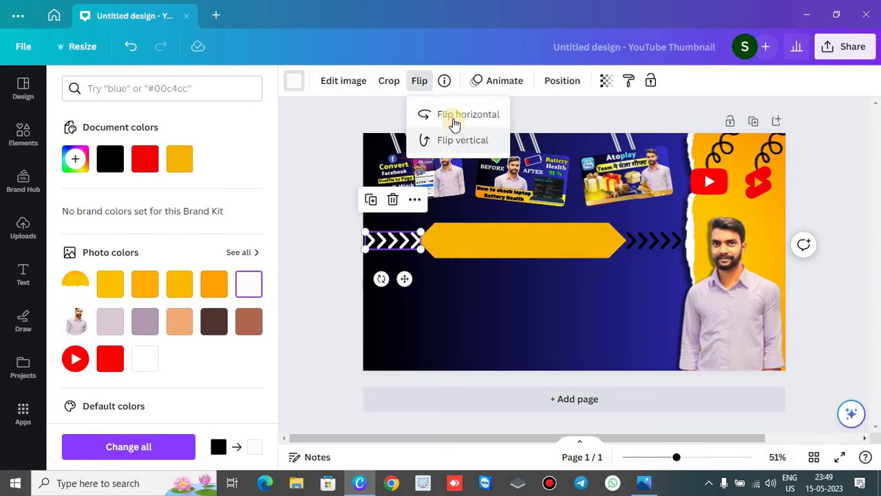
left_click(454, 119)
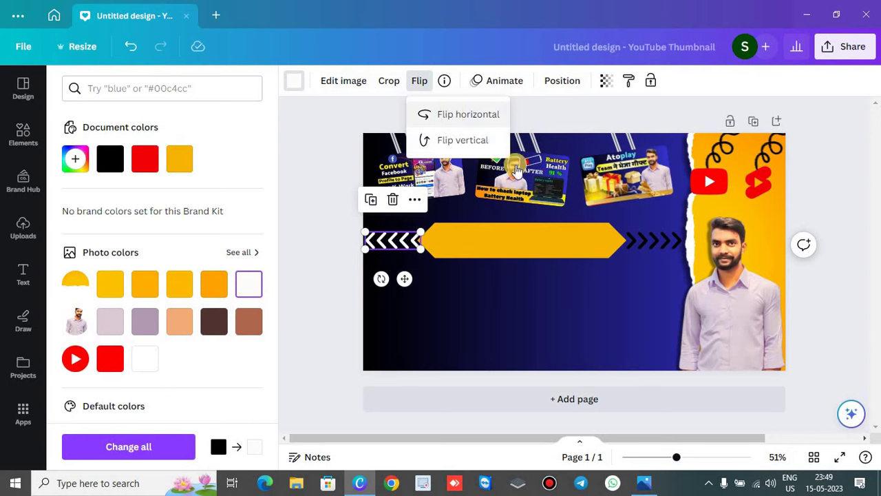
left_click(496, 314)
left_click(496, 315)
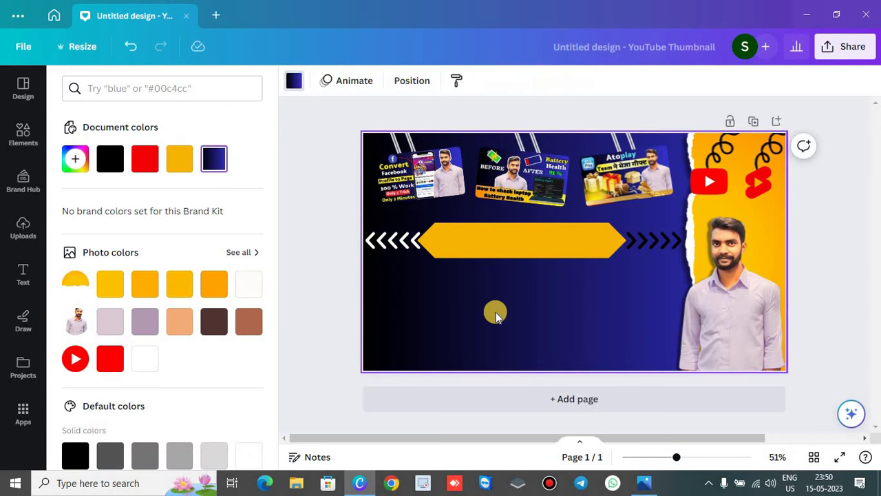
Step: Shorten the banner from its left end to about 584 wide and shift the left chevron row slightly toward it
left_click(418, 240)
left_click_drag(428, 240, 435, 240)
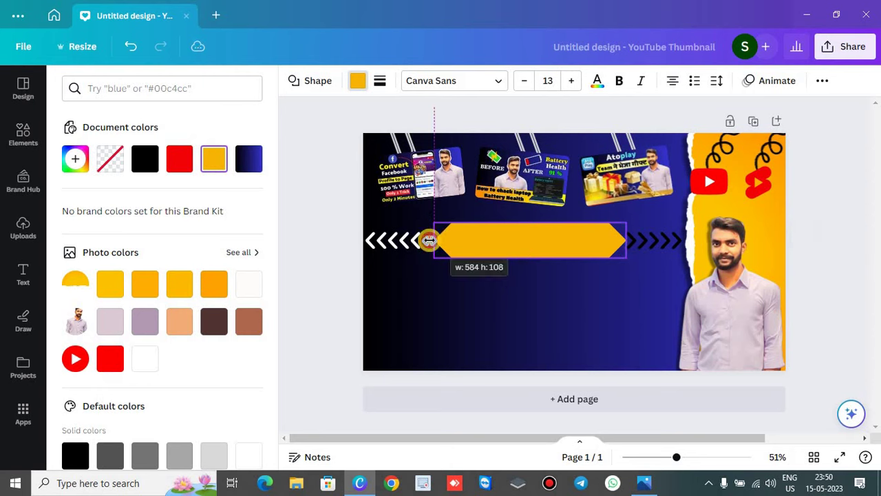
Step: Recolour the right chevron row white and nudge the banner slightly left so it is centred between both chevron rows
left_click(654, 239)
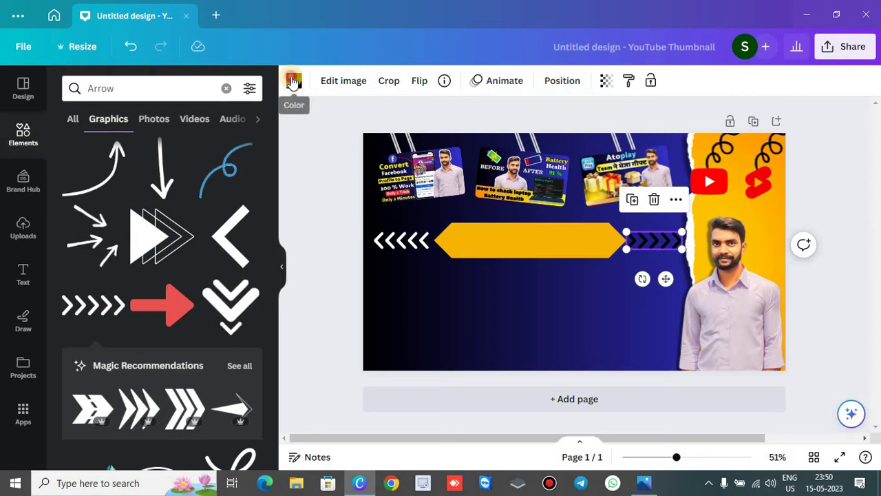
left_click(292, 82)
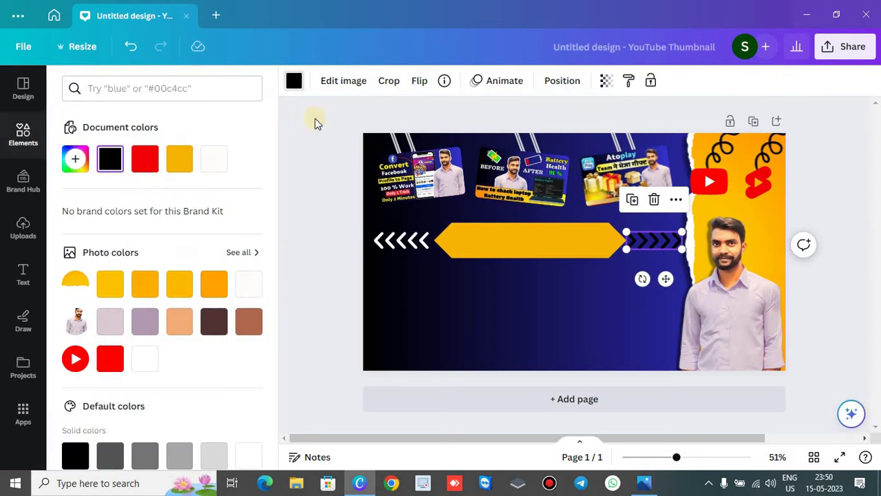
left_click(214, 159)
left_click(515, 320)
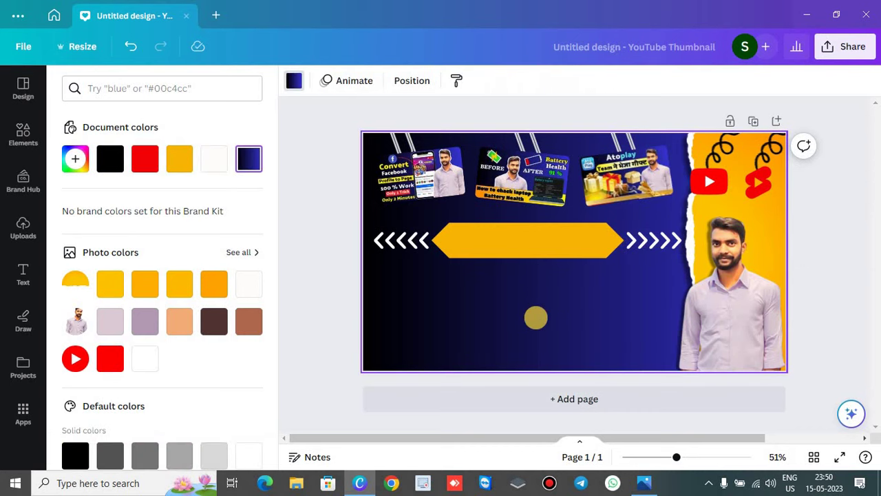
Step: Check the reference thumbnail image, return to the design and add a square shape to the page
key("alt+Tab")
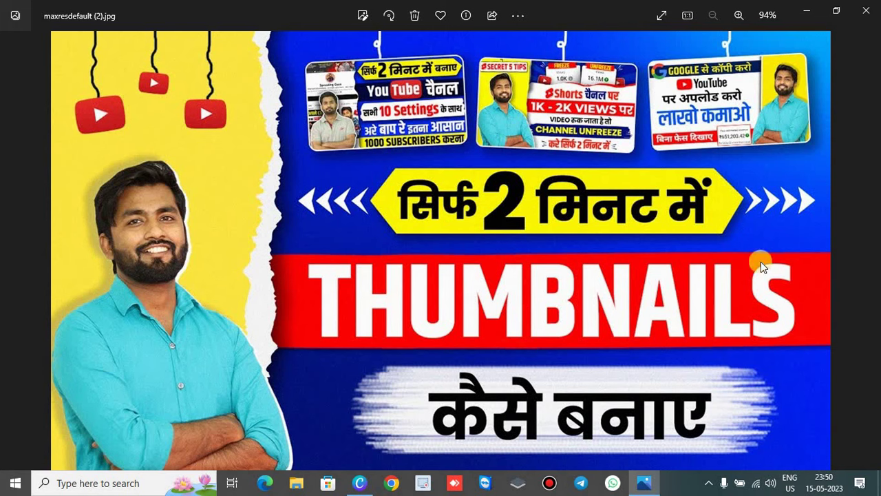
key("alt+Tab")
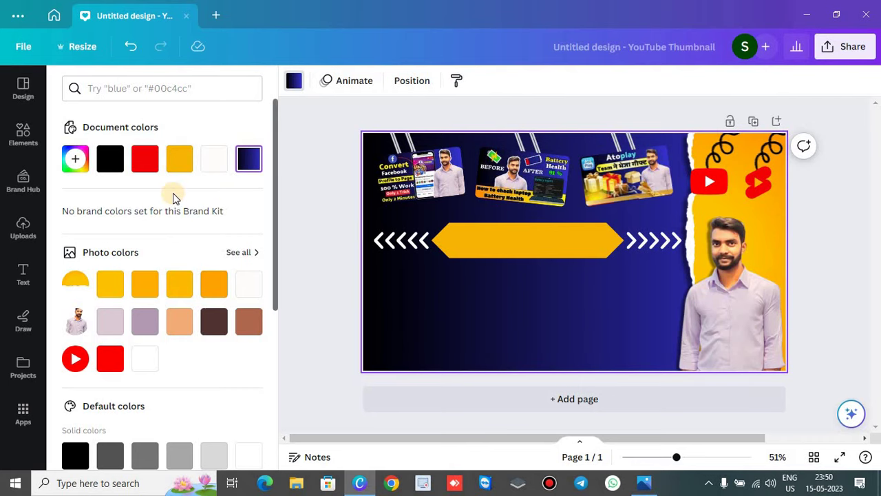
left_click(23, 132)
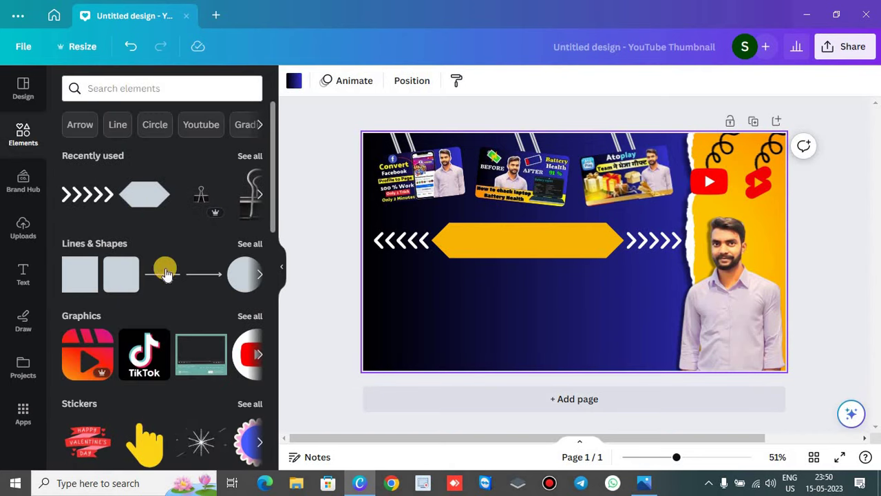
left_click(245, 248)
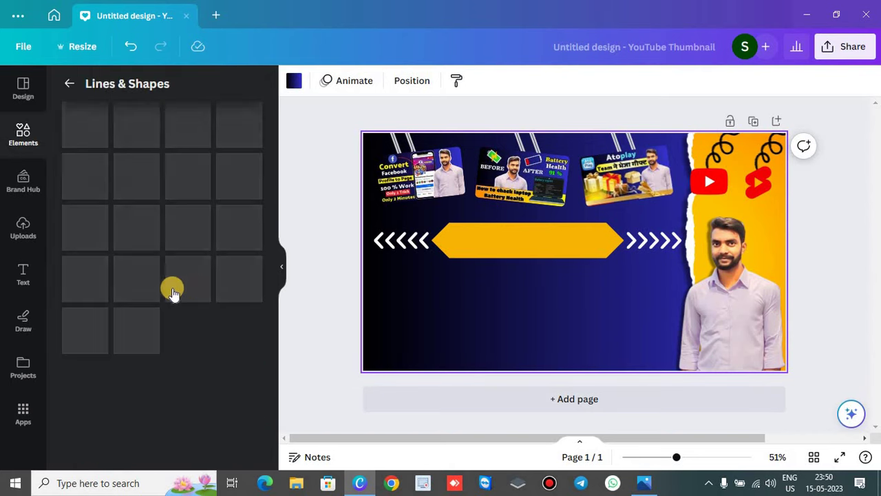
scroll(264, 317, "down", 10)
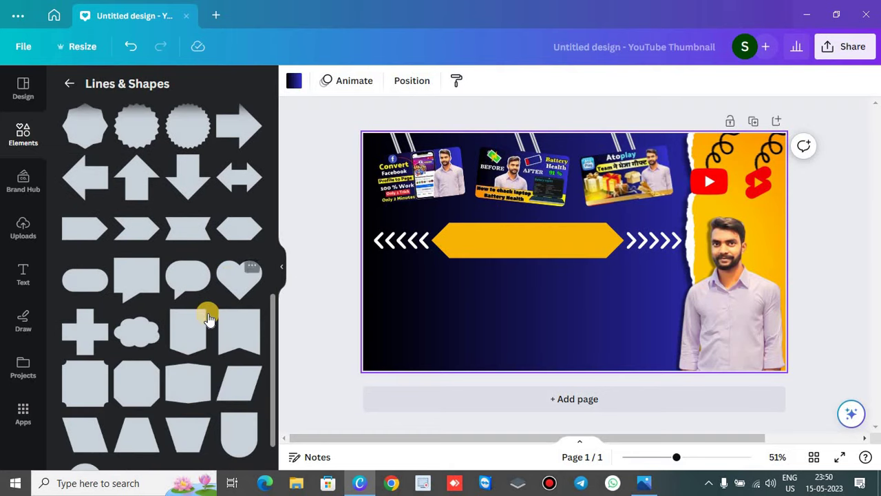
scroll(207, 310, "up", 5)
left_click(80, 297)
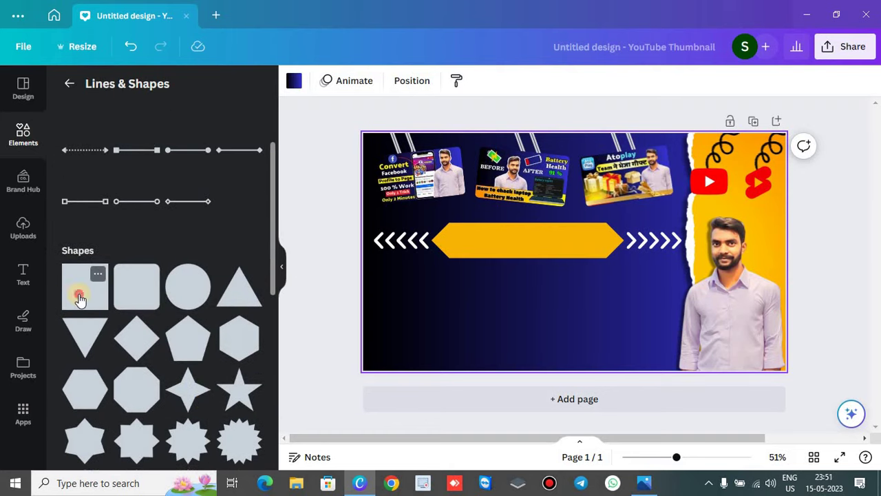
left_click(646, 300)
left_click(581, 262)
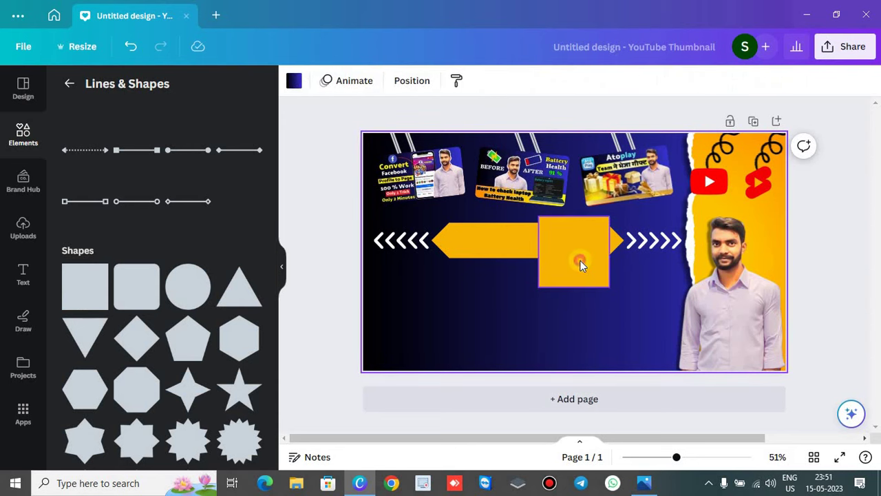
Step: Reshape the square into a bar about 130 high, spanning from the page's left edge to the man's photo, and place it below the banner
left_click_drag(580, 262, 357, 295)
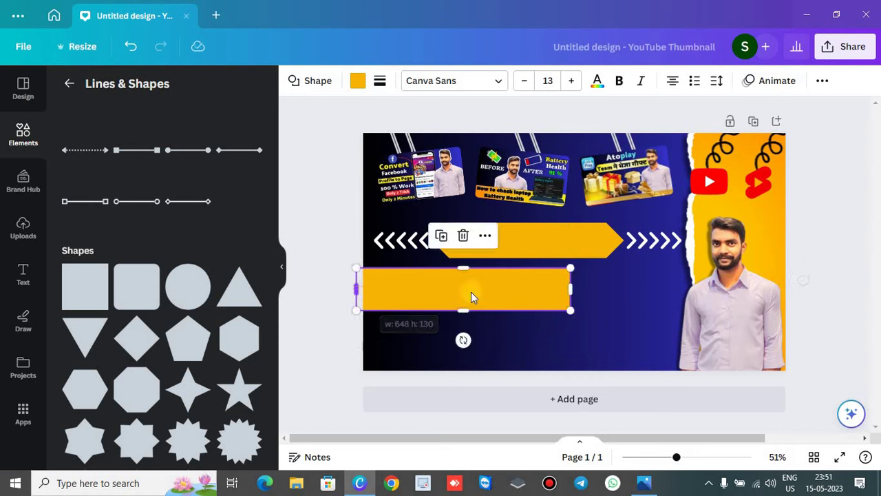
left_click_drag(572, 287, 706, 288)
left_click_drag(520, 299, 521, 314)
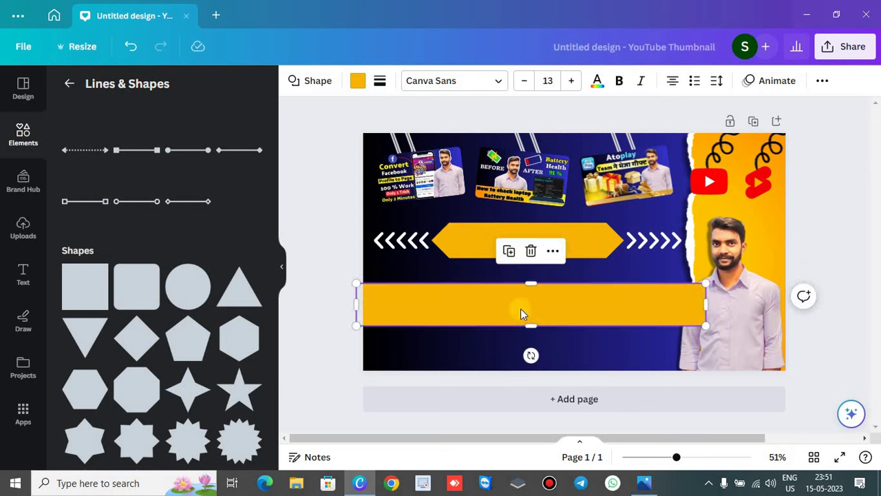
Step: Recolour the wide bar below the banner with the document red #f40407
left_click(356, 86)
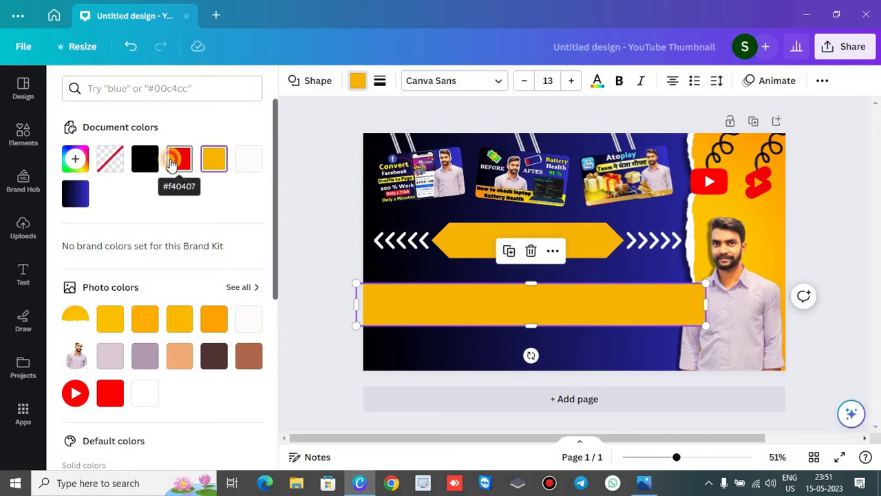
left_click(174, 163)
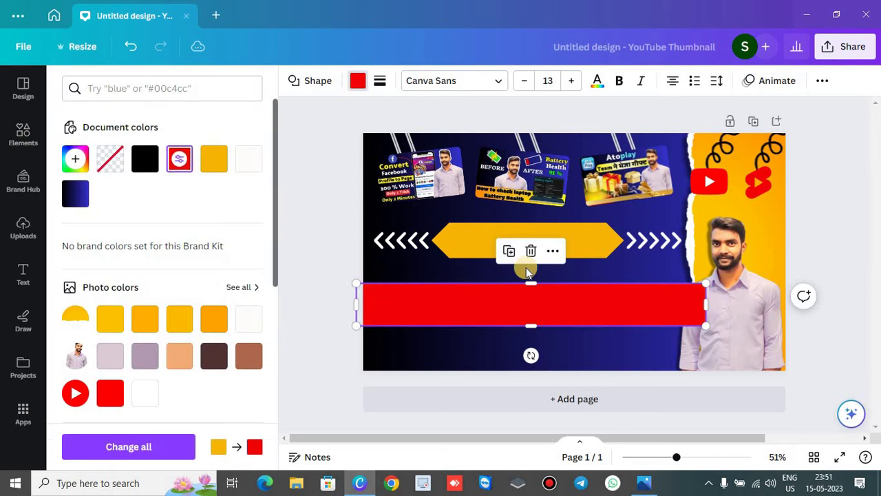
left_click(624, 351)
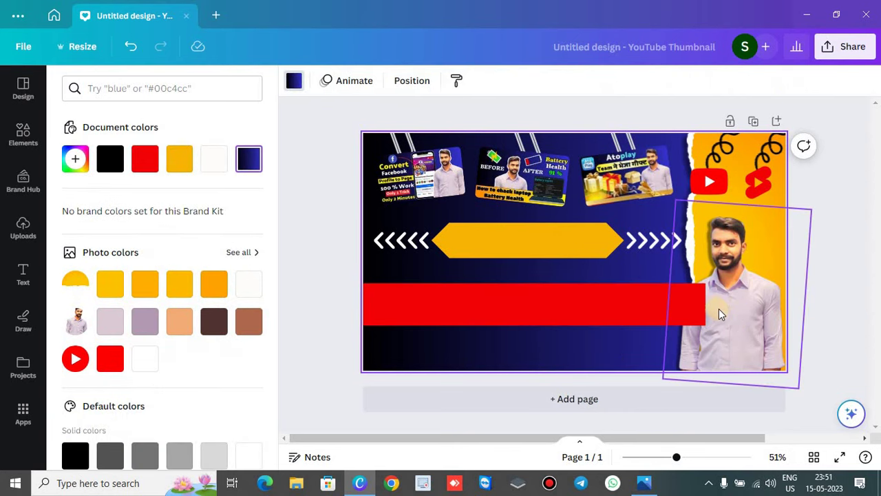
Step: Send the red bar backward one layer so it passes behind the man's cut-out photo
left_click(567, 303)
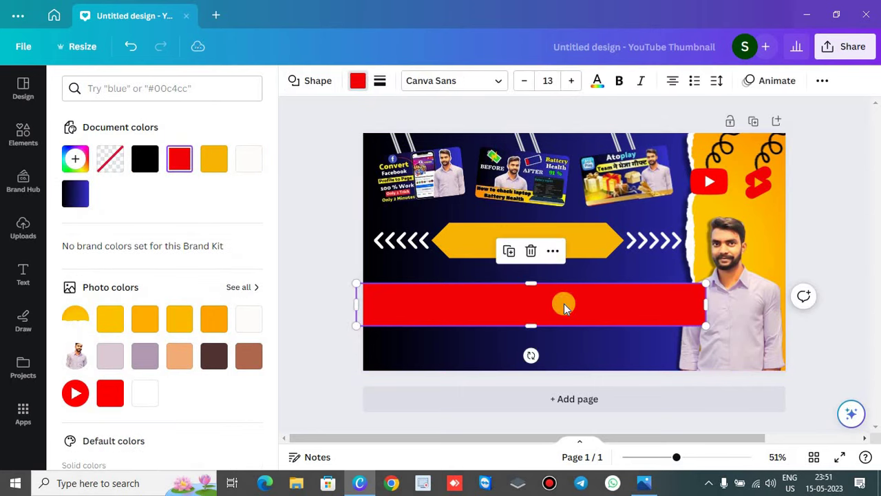
right_click(564, 303)
mouse_move(627, 282)
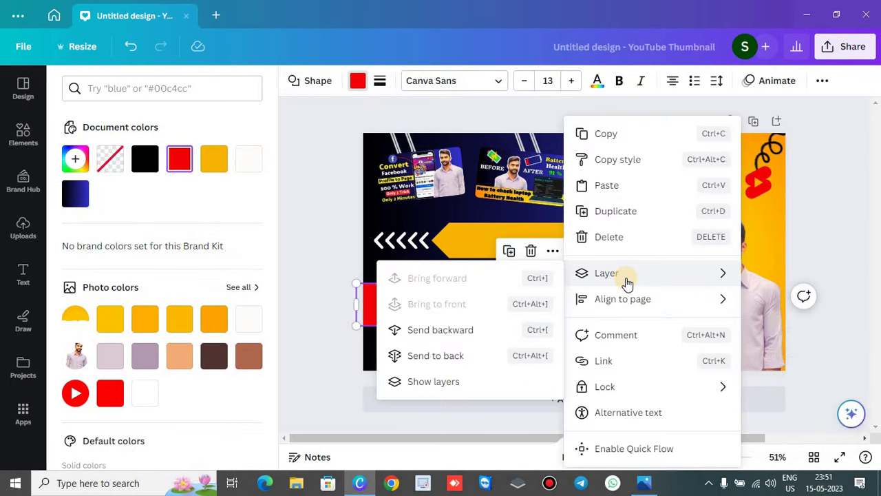
left_click(470, 336)
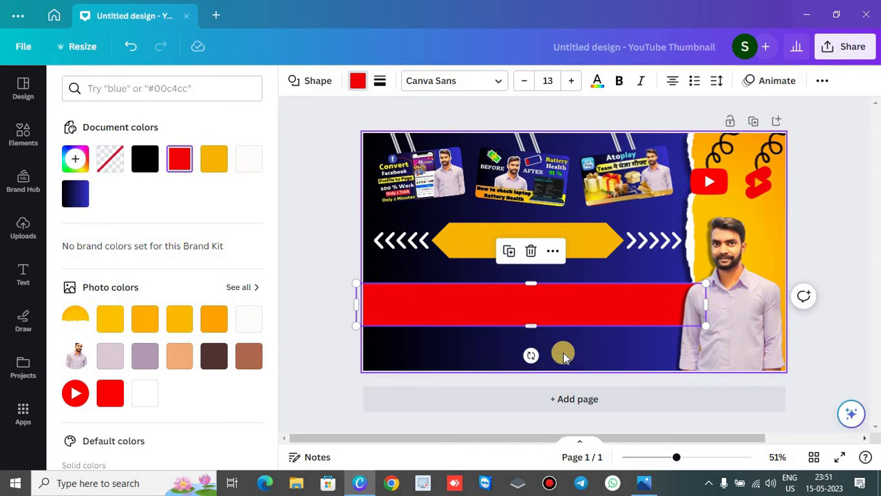
left_click(472, 347)
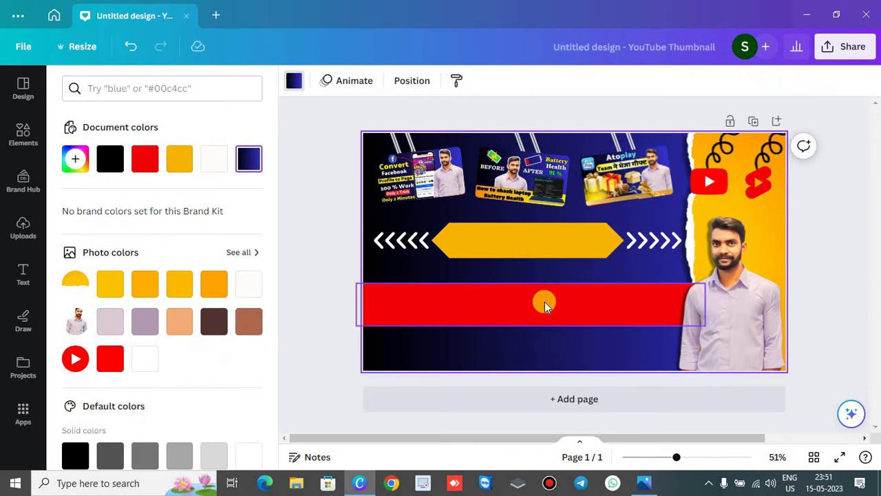
Step: Enlarge the man's cut-out photo slightly from its upper-left corner and move the red bar up closer to the banner
left_click(732, 323)
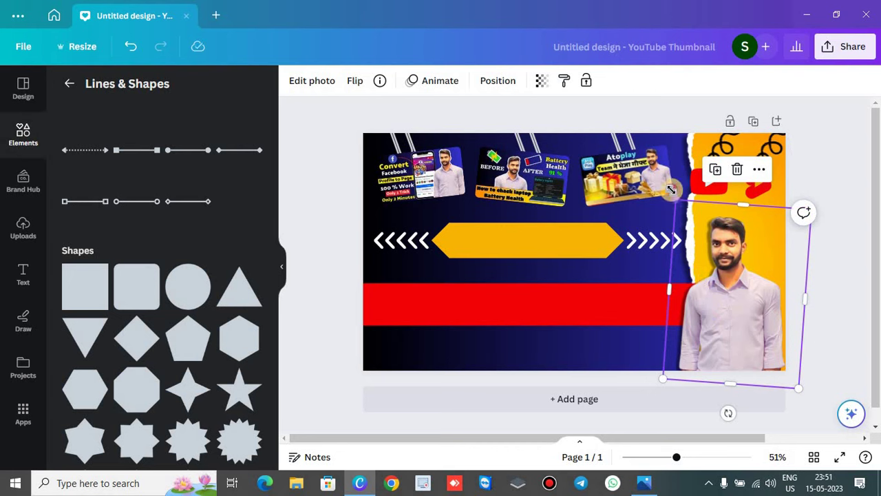
left_click_drag(672, 190, 665, 184)
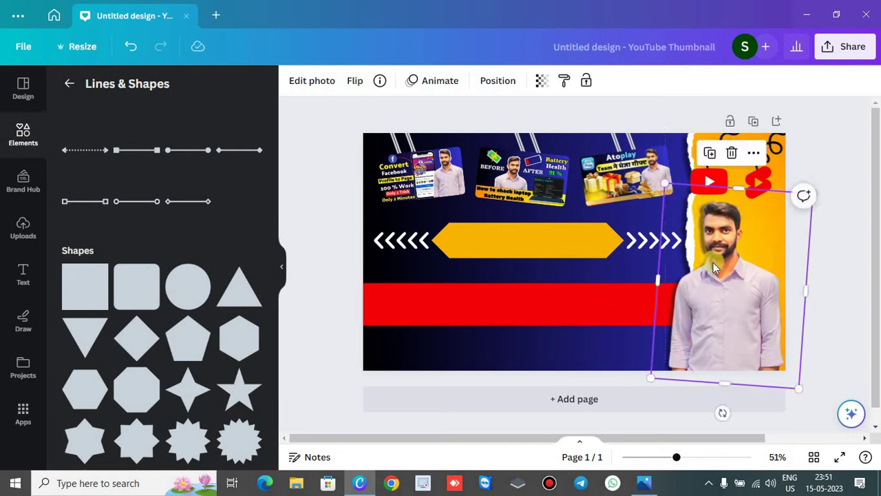
left_click(583, 304)
mouse_move(584, 304)
left_mouse_down()
mouse_move(584, 286)
mouse_move(585, 293)
left_mouse_up()
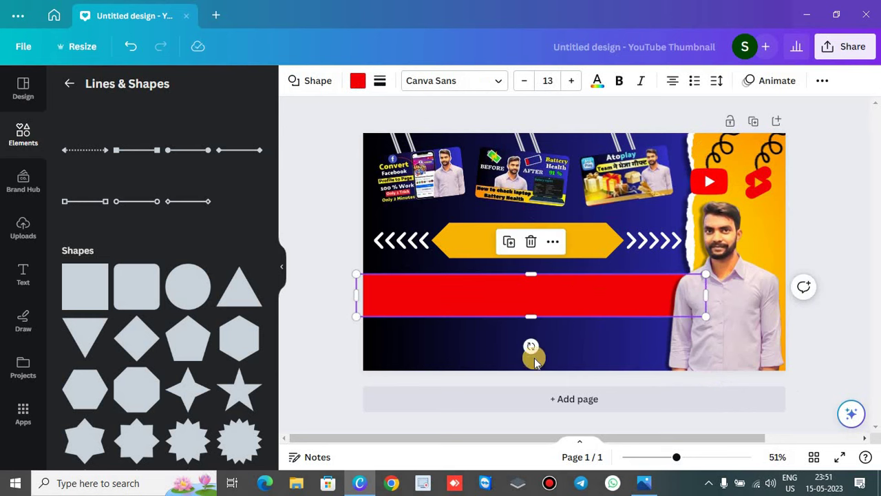
left_click(485, 336)
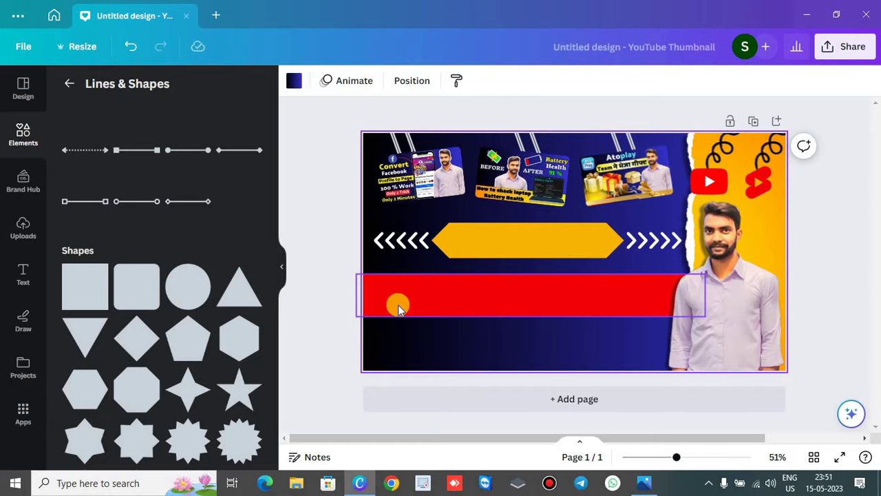
Step: Check the reference thumbnail again and add the uploaded white brush-stroke image to the design
key("alt+Tab")
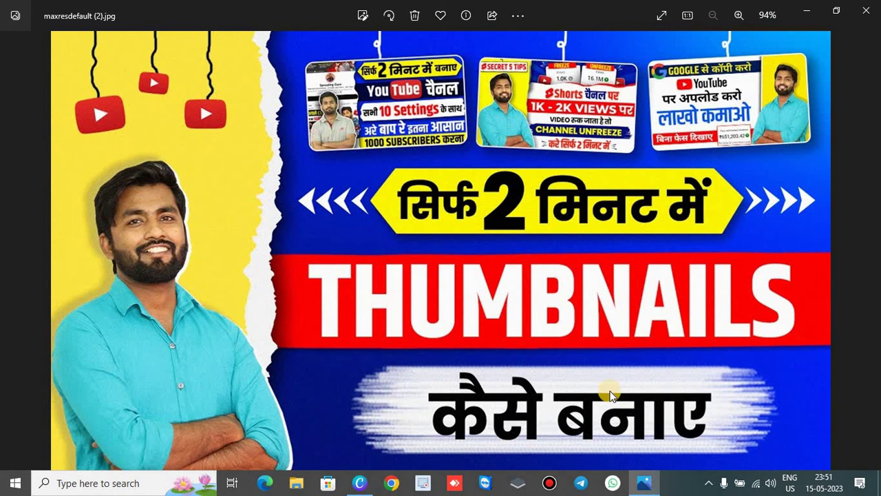
key("alt+Tab")
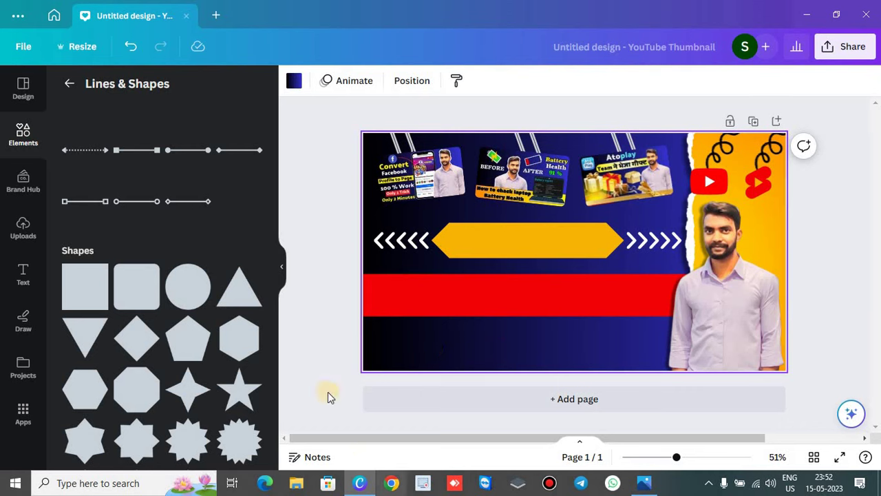
left_click(23, 231)
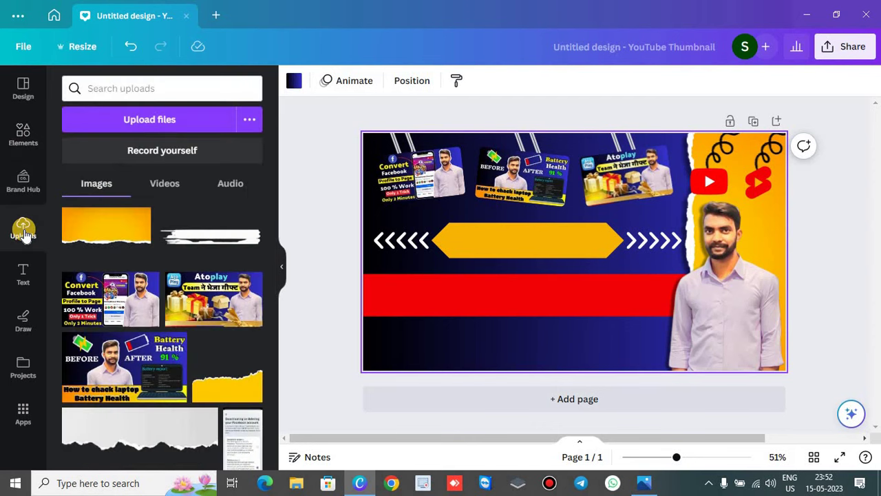
left_click(215, 241)
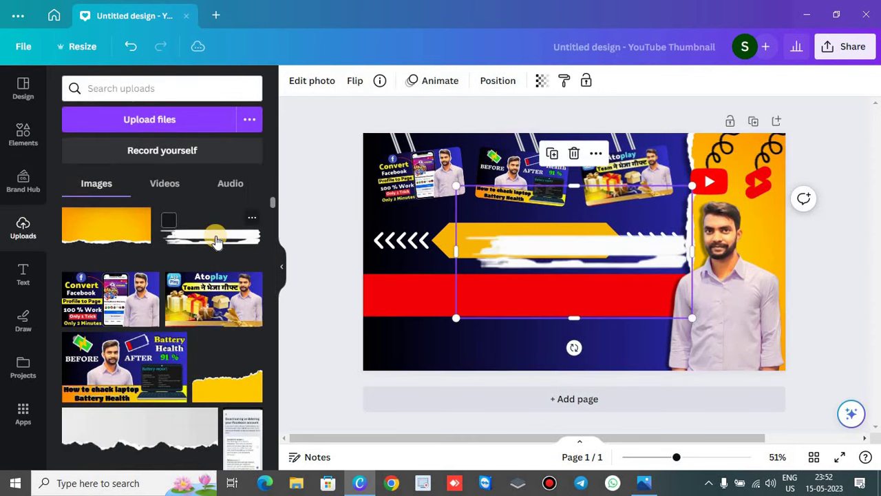
Step: Move the white brush stroke below the red bar and crop away the empty space above and below it
mouse_move(604, 258)
left_mouse_down()
mouse_move(521, 309)
mouse_move(531, 338)
mouse_move(552, 345)
left_mouse_up()
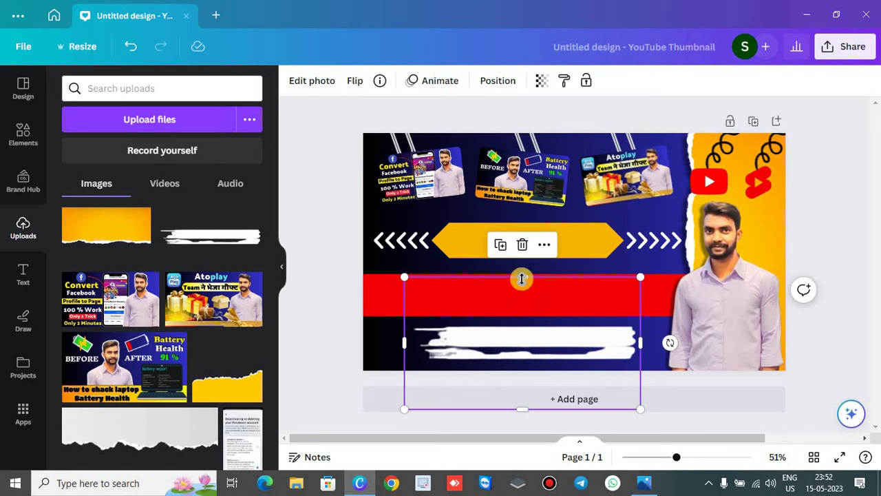
left_click_drag(522, 279, 518, 328)
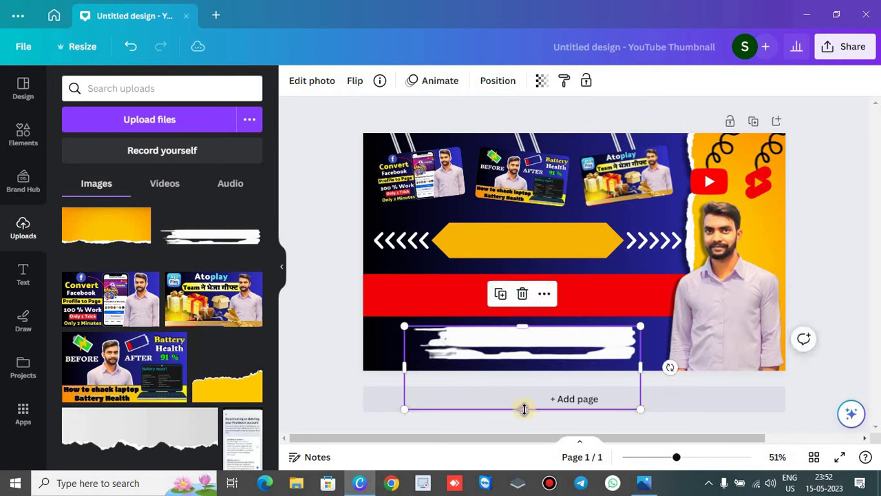
left_click_drag(527, 387, 526, 360)
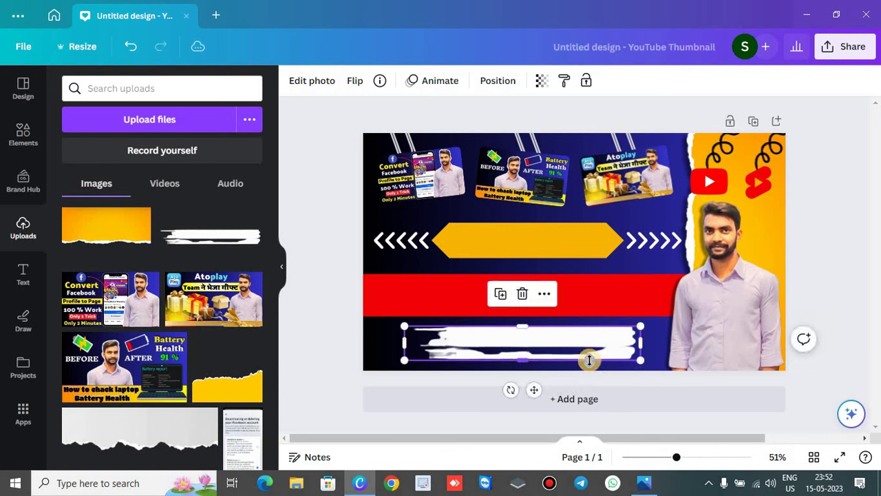
Step: Duplicate the brush stroke, place the copy slightly lower over the original and flip it both vertically and horizontally
key("ctrl+d")
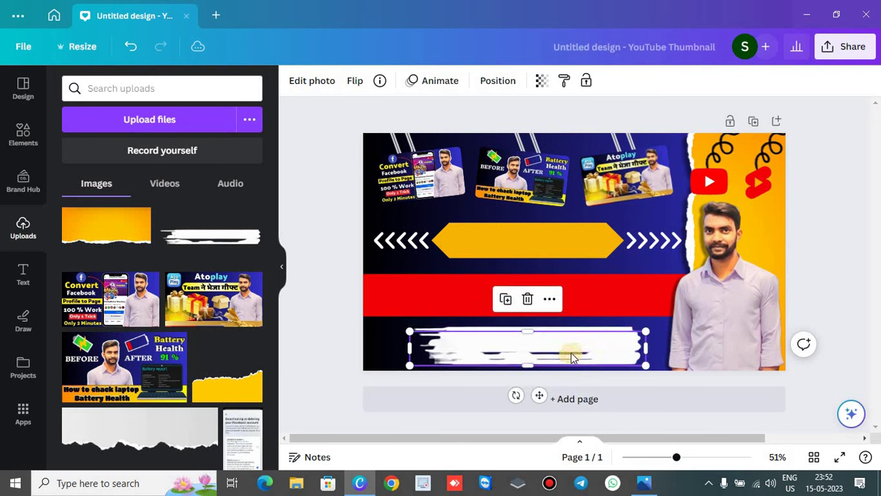
left_click_drag(571, 356, 572, 357)
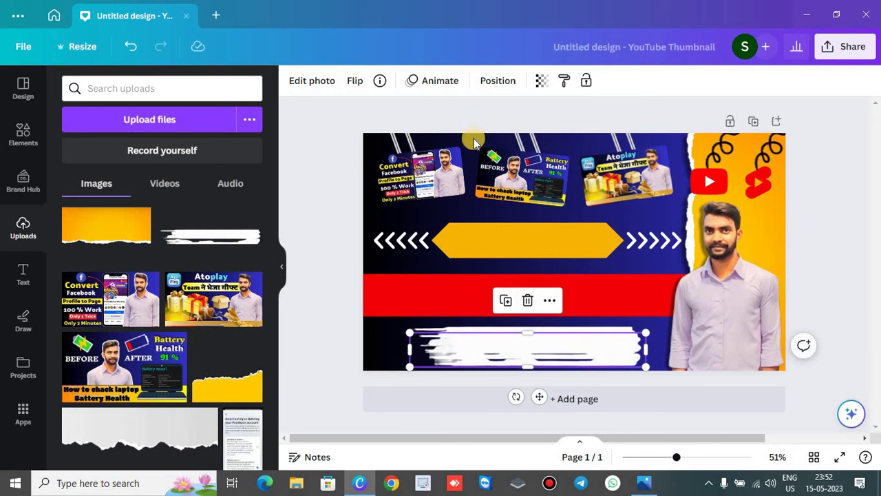
left_click(355, 81)
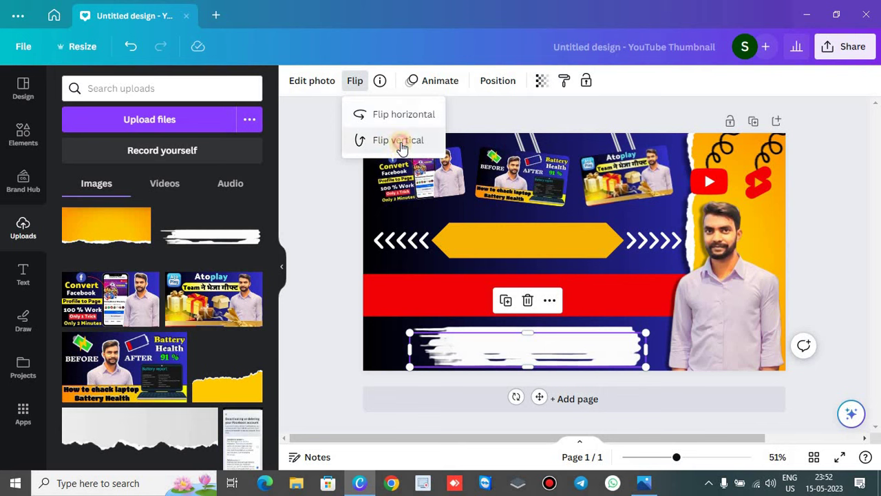
left_click(399, 140)
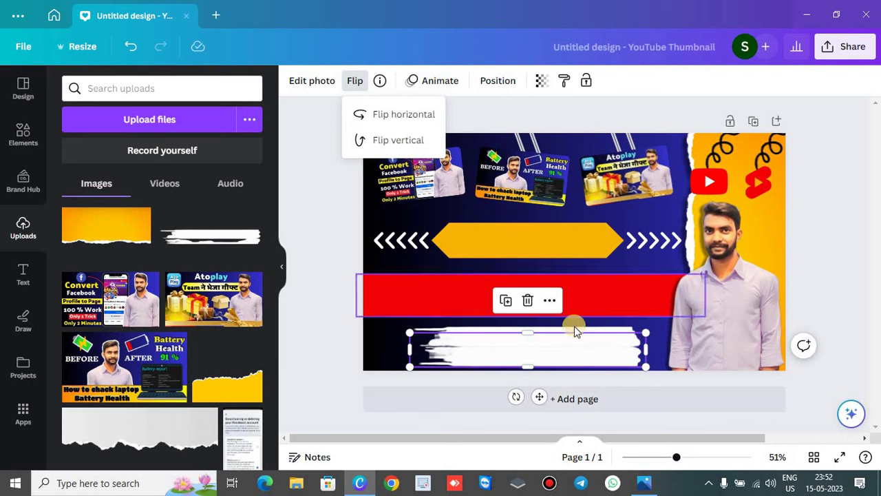
left_click(399, 118)
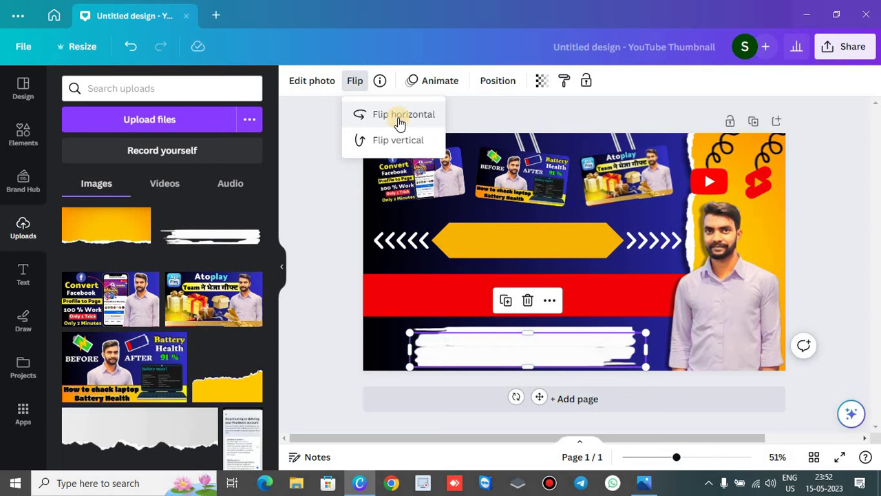
left_click(830, 310)
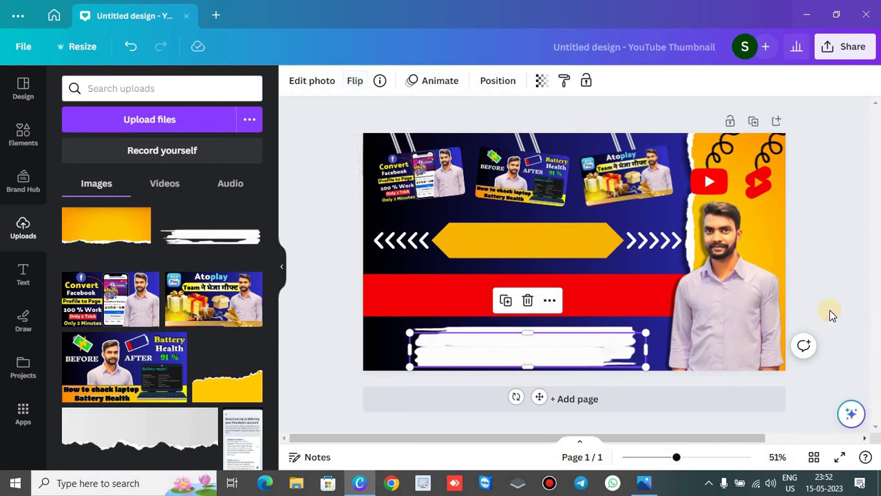
Step: Lower both chevron rows slightly so they line up with the middle of the yellow banner
left_click(656, 252)
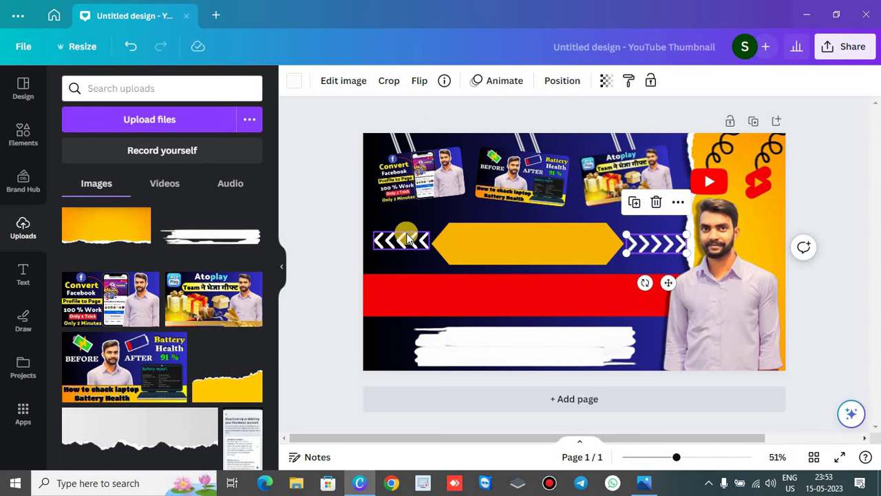
left_click_drag(404, 235, 407, 240)
left_click(371, 225)
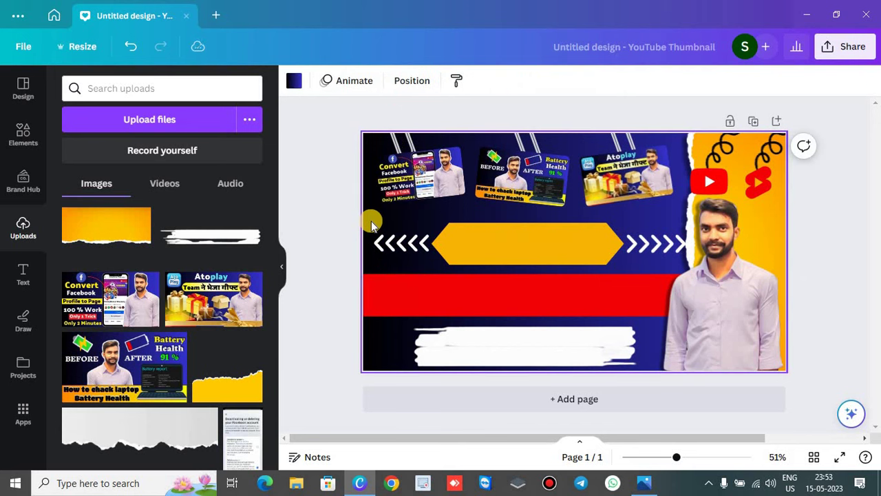
Step: Move the yellow banner and both chevron rows together slightly to the left
left_click_drag(372, 225, 653, 260)
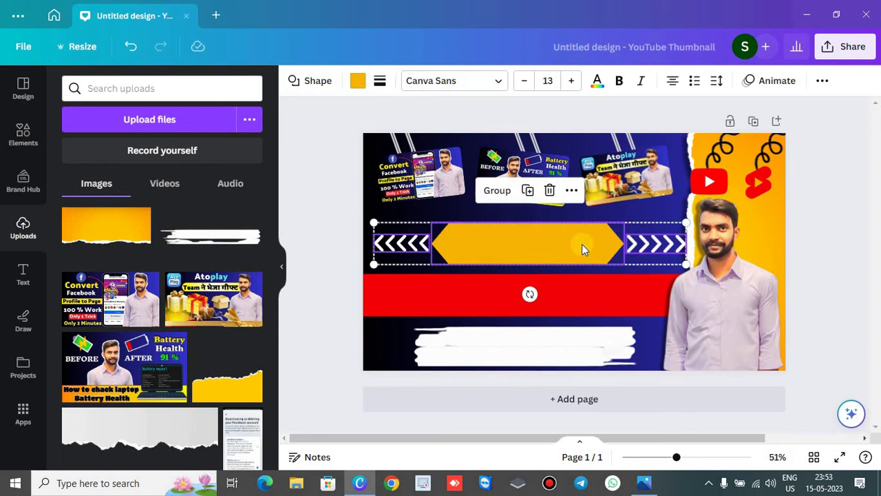
left_click_drag(579, 244, 578, 244)
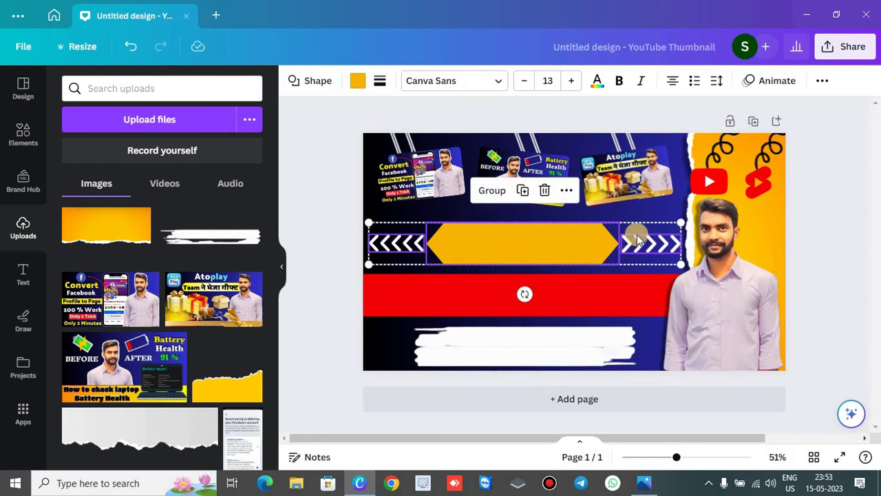
left_click(871, 258)
Step: Check the reference thumbnail, switch to Chrome, search for "hindi typing" and open the Easy Hindi Typing site's text box
key("alt+Tab")
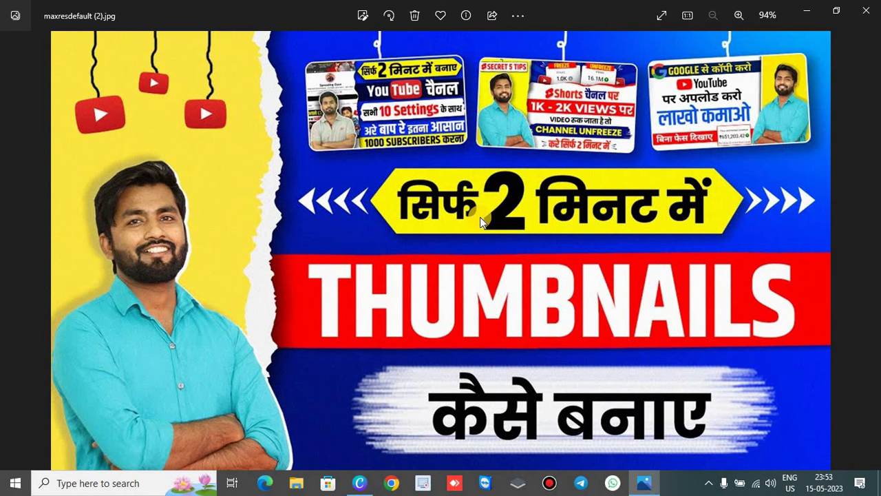
key("alt+Tab")
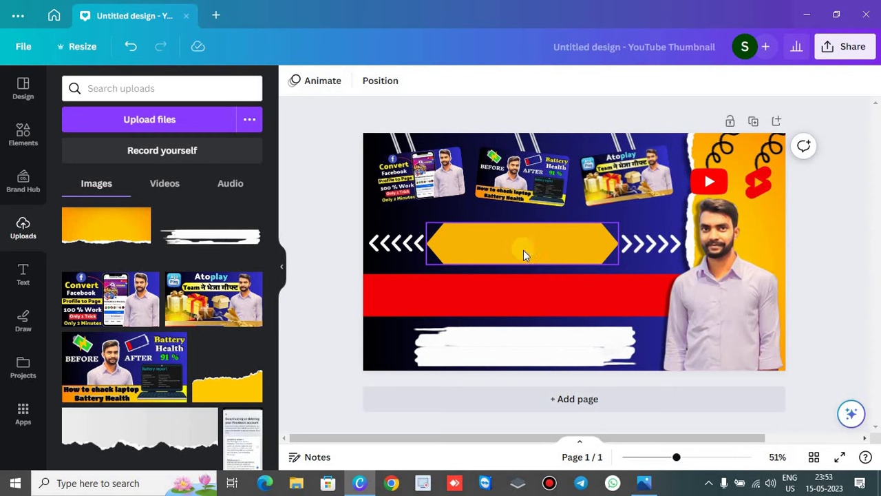
left_click(390, 487)
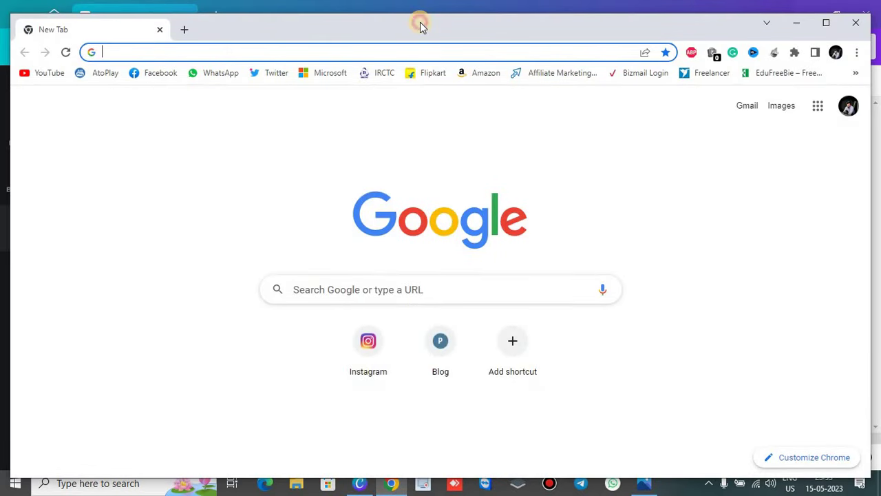
double_click(419, 24)
left_click(140, 34)
type("hindi typing")
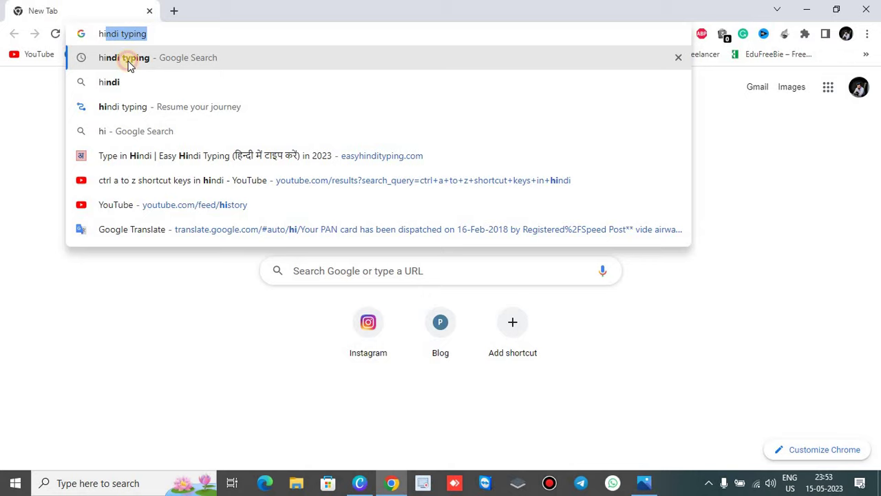
left_click(128, 64)
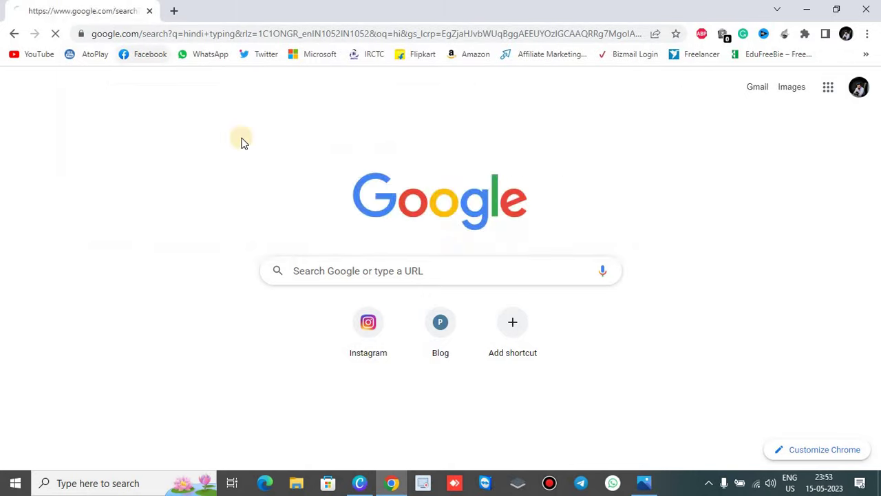
left_click(168, 223)
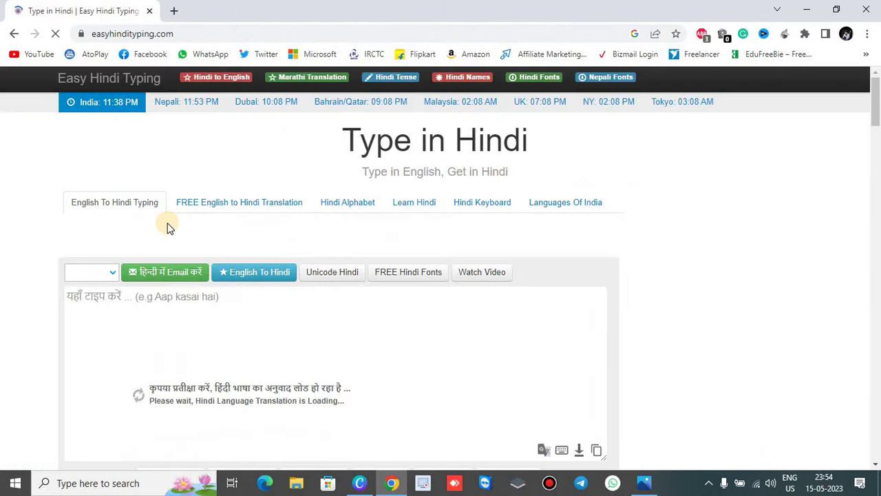
left_click(90, 299)
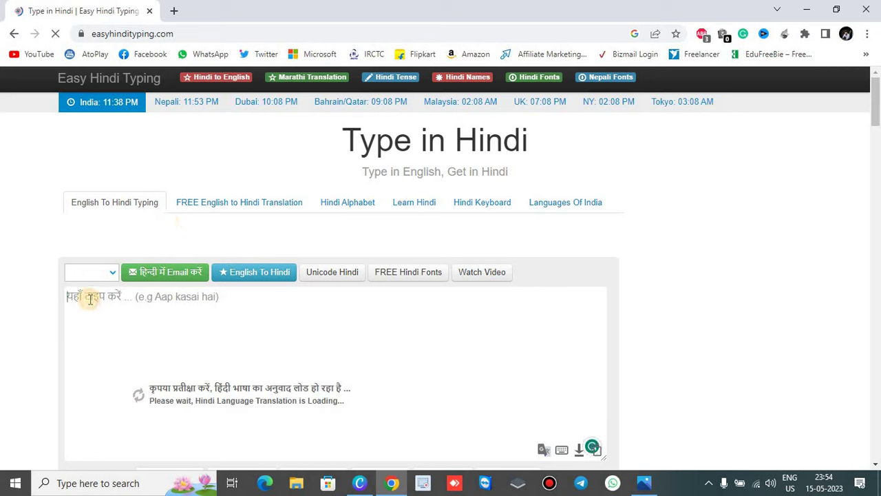
Step: Check the banner wording in the reference thumbnail and enter "sirf do minat me" in the Hindi typing box
key("alt+Tab")
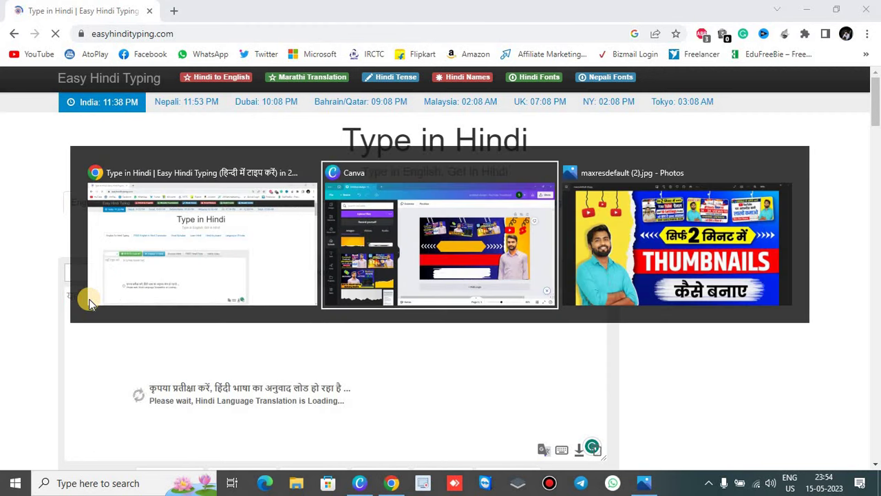
key("alt+Tab")
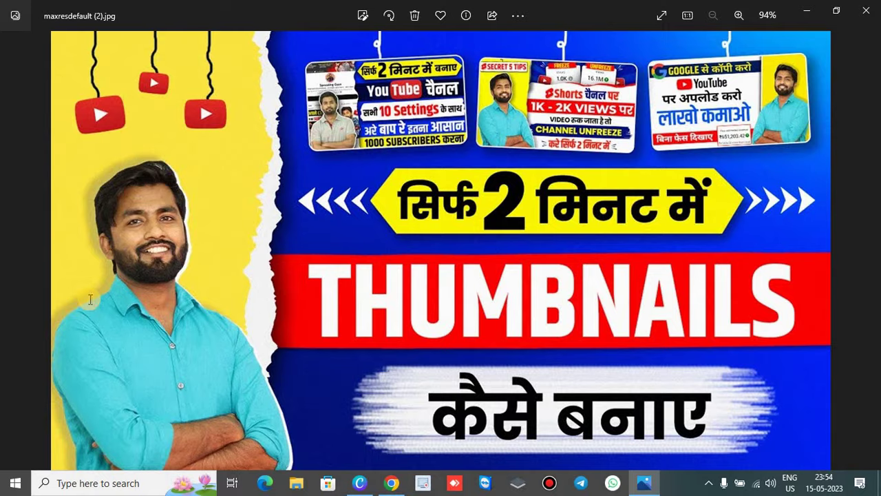
key("alt+Tab")
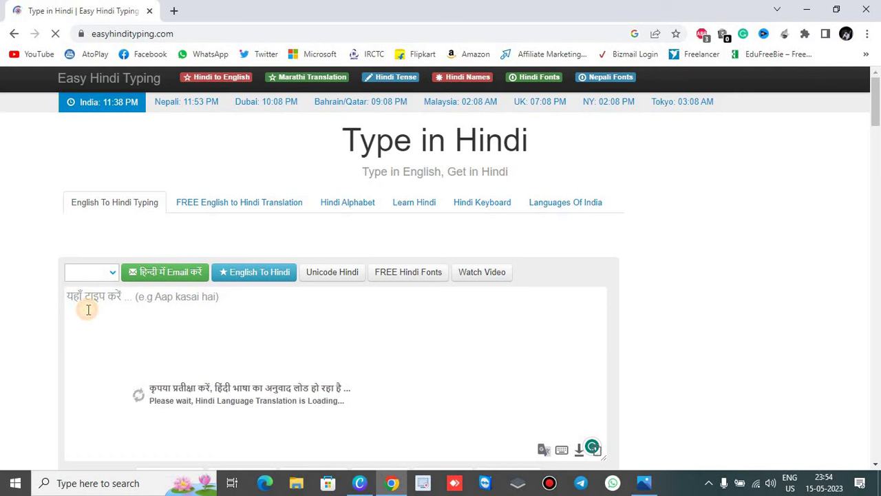
type("sirf do")
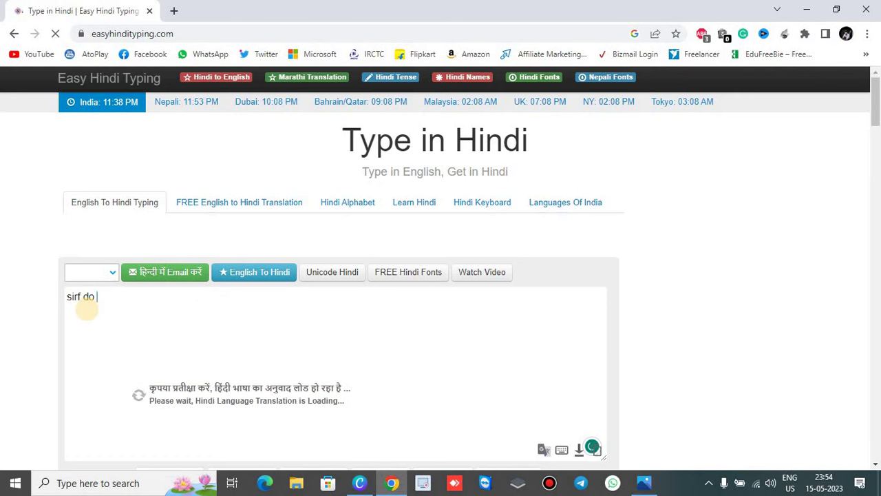
type("minat me")
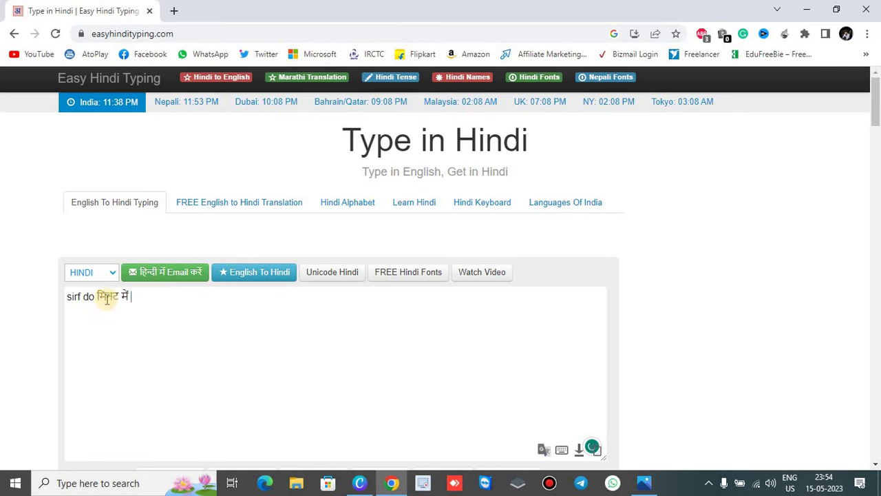
Step: Correct the unconverted words at the start so the phrase reads "सिर्फ 2 मिनट में"
left_click(95, 297)
left_click(81, 297)
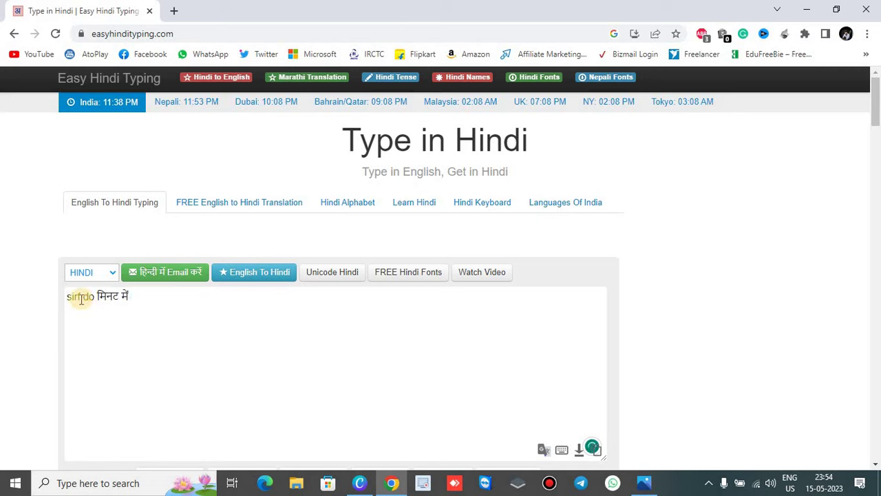
key("Delete")
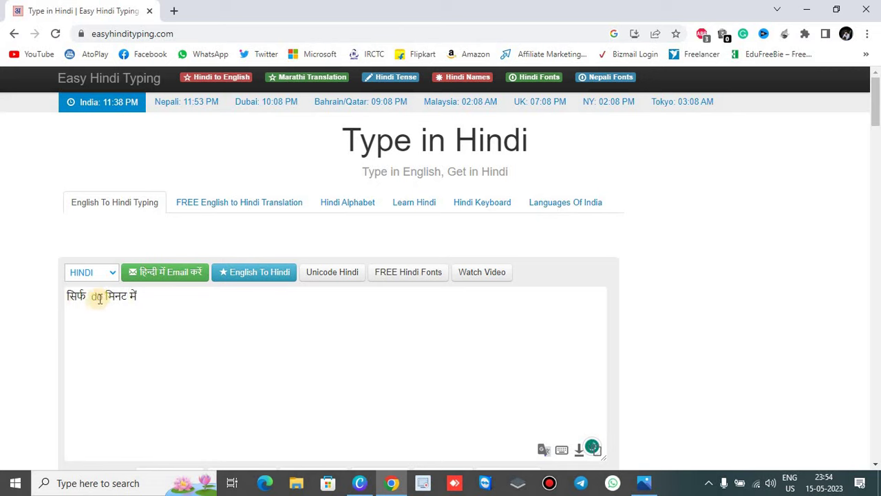
key("BackSpace")
key("BackSpace")
key("BackSpace")
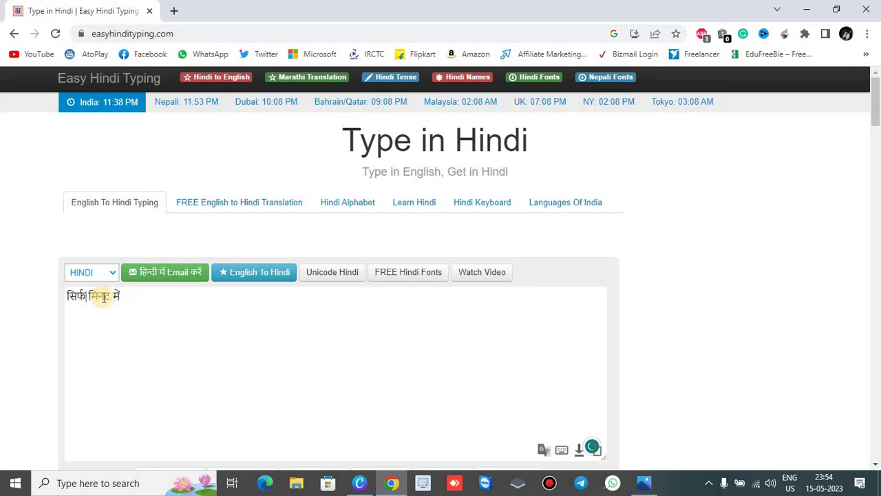
type("2")
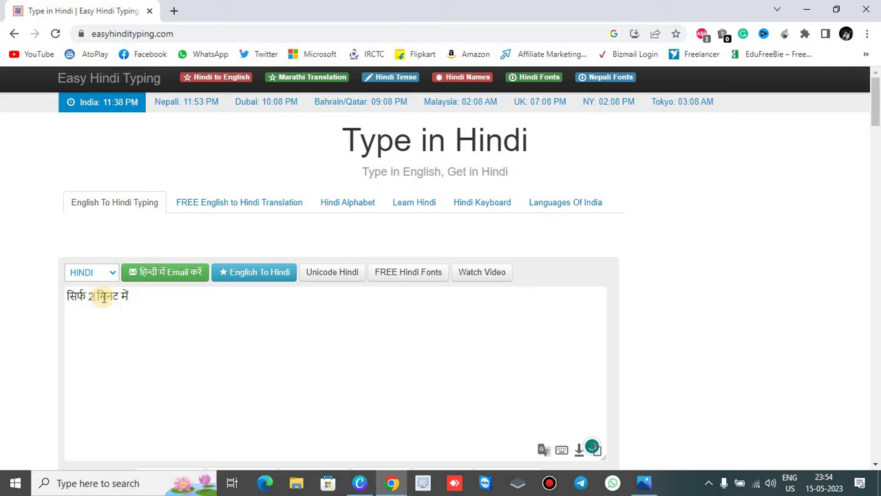
Step: Copy the whole phrase "सिर्फ 2 मिनट में" and switch back to Canva
left_click(158, 304)
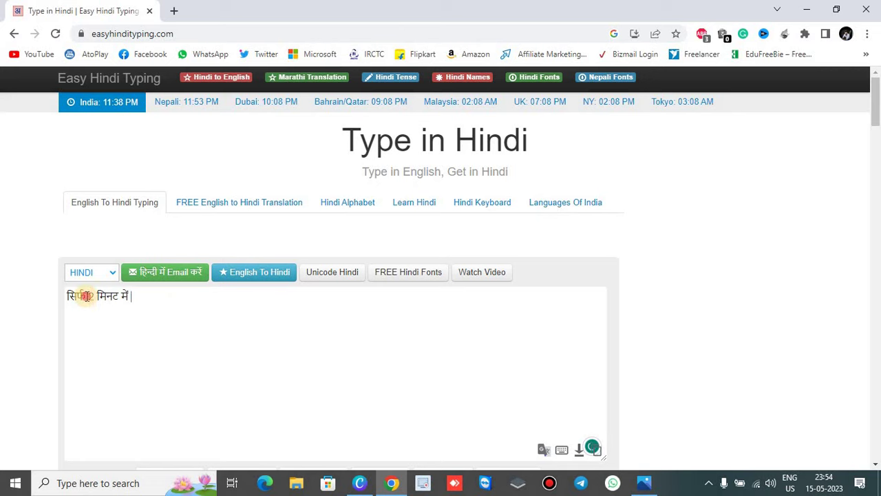
left_click_drag(86, 296, 67, 292)
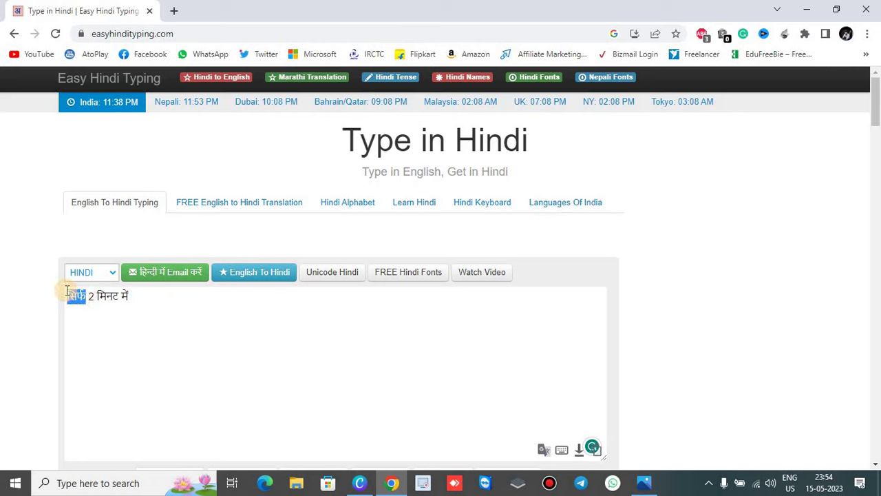
left_click_drag(137, 300, 60, 297)
key("ctrl+c")
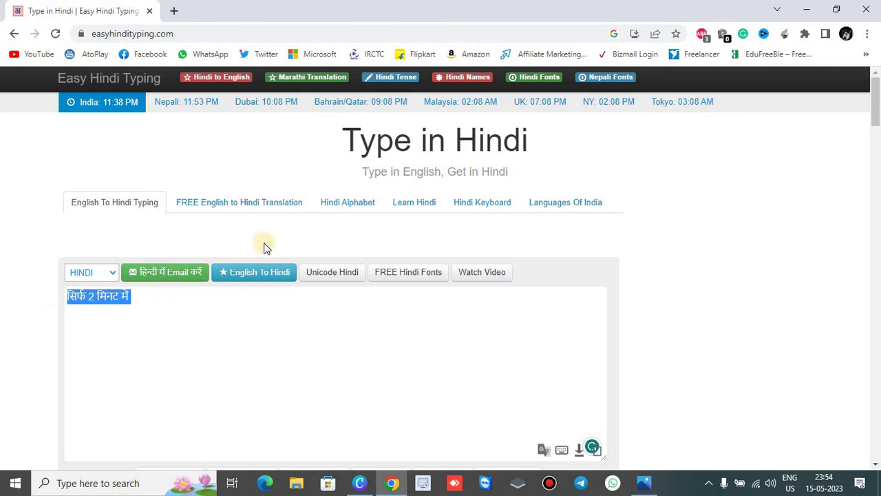
left_click(358, 486)
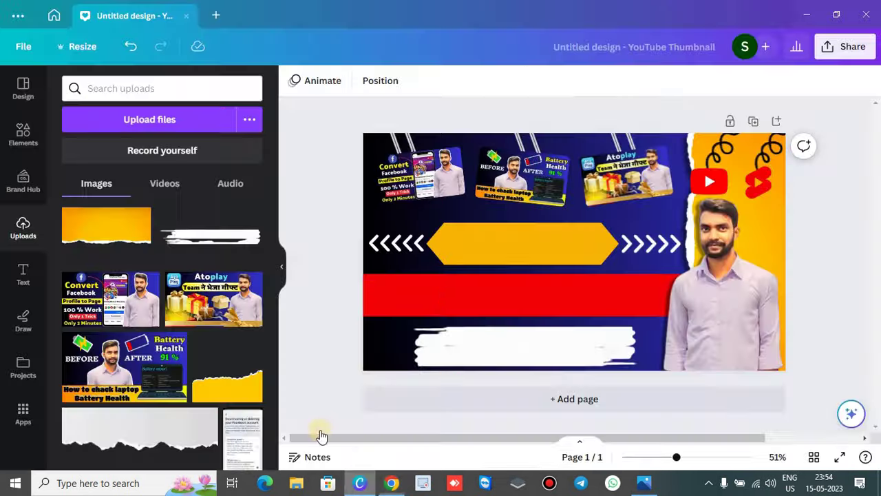
Step: Add a heading containing the copied phrase "सिर्फ 2 मिनट में" and place it, with a narrowed text box, on the yellow banner
left_click(502, 249)
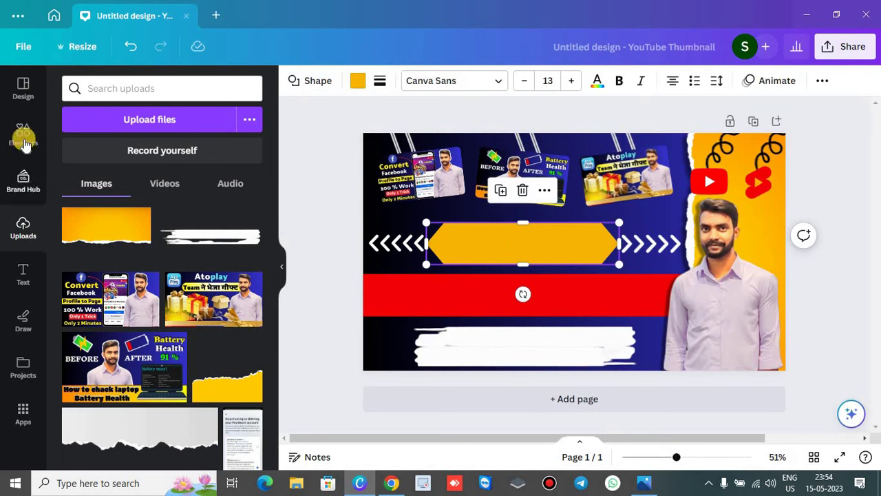
left_click(20, 270)
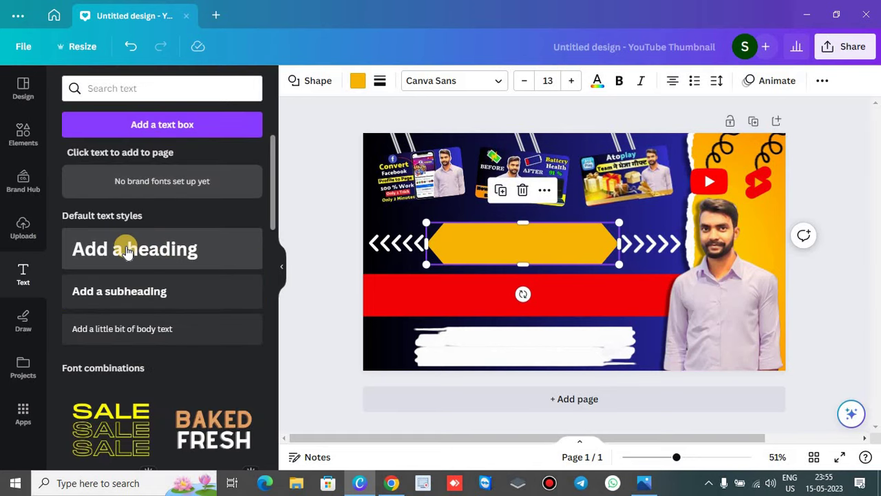
left_click(128, 252)
double_click(525, 277)
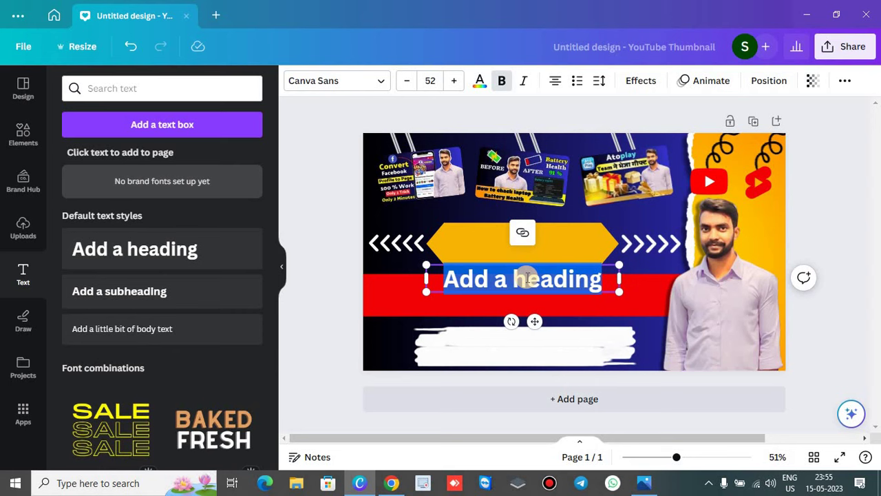
key("ctrl+v")
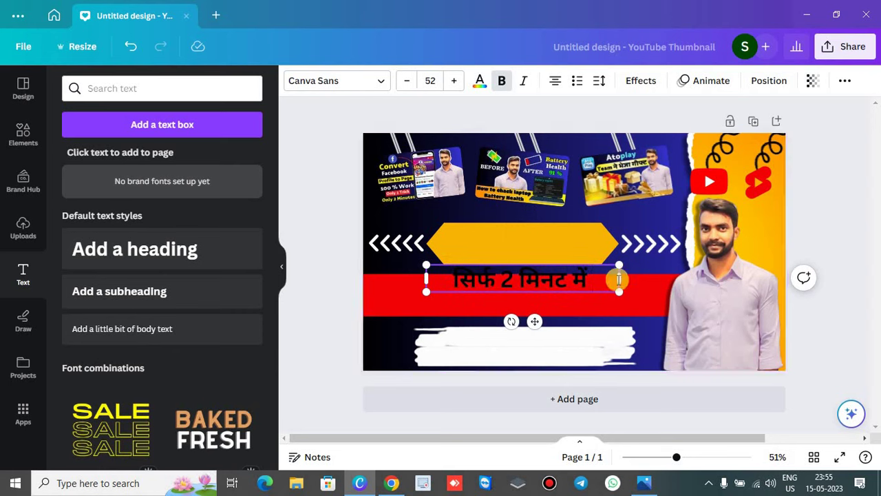
left_click_drag(608, 278, 571, 280)
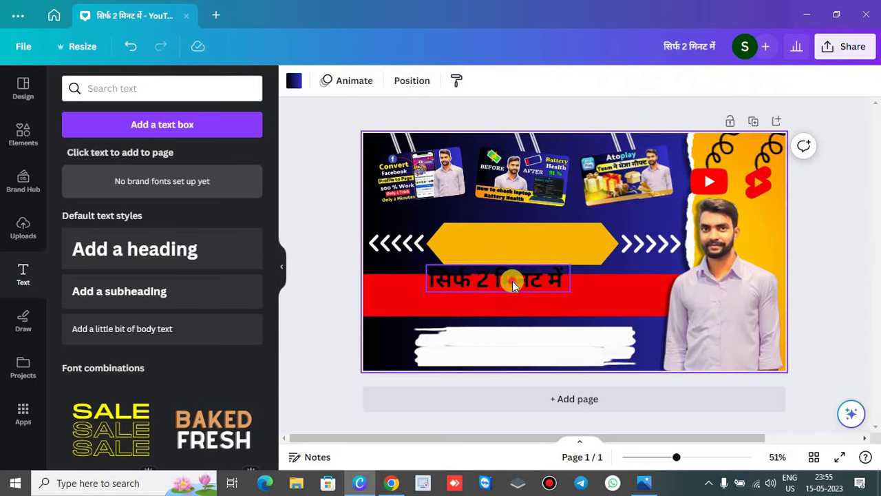
left_click_drag(512, 281, 535, 245)
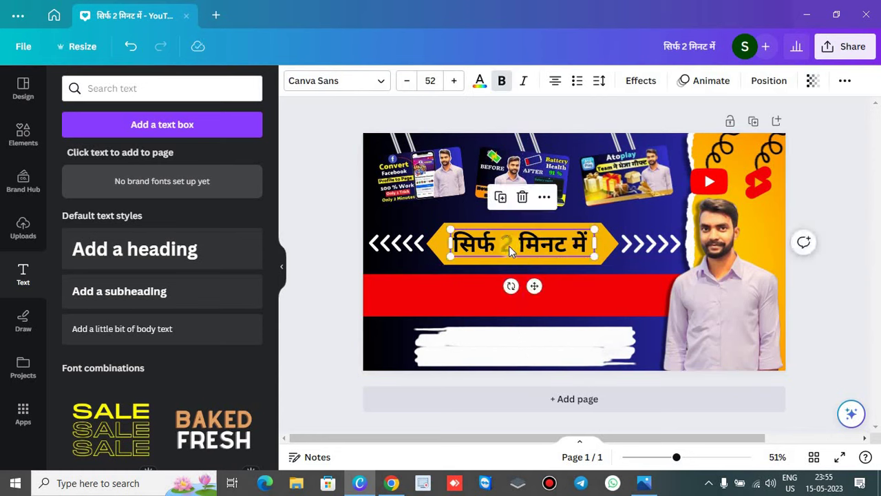
Step: Change the banner text's font to Palanquin Dark Semi Bold and widen and recentre its box so it fits on one line
left_click(382, 83)
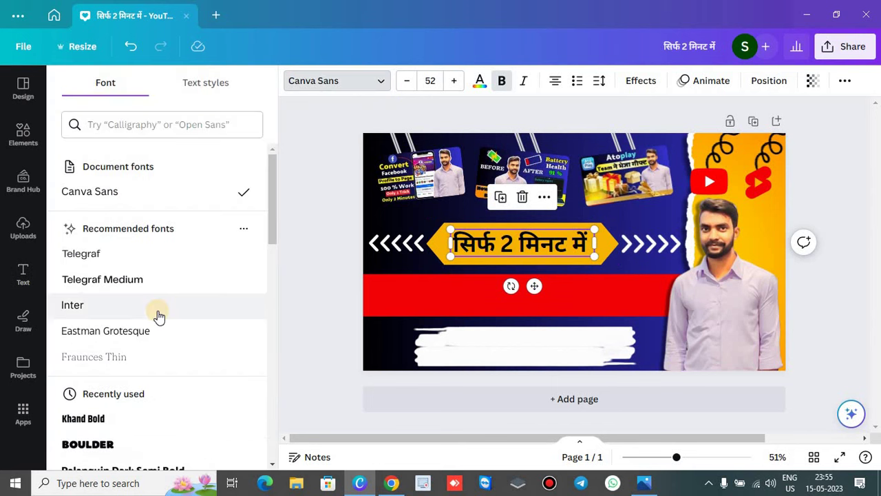
scroll(144, 308, "down", 2)
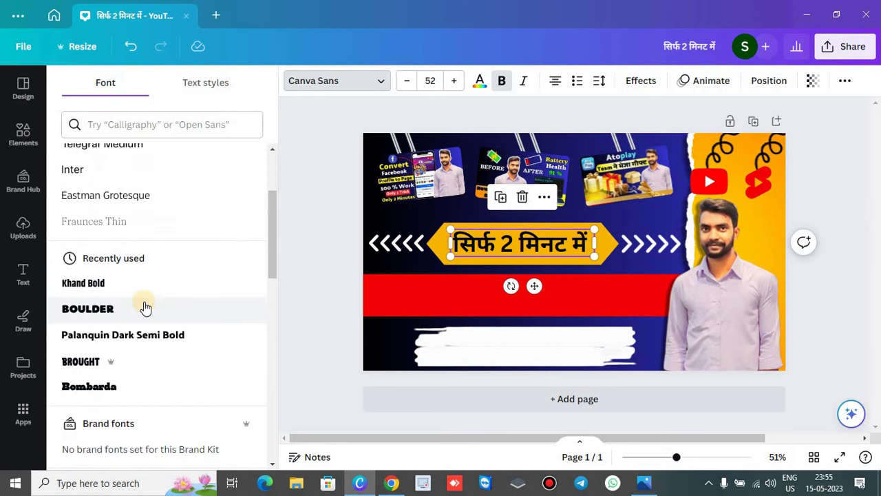
scroll(97, 267, "down", 1)
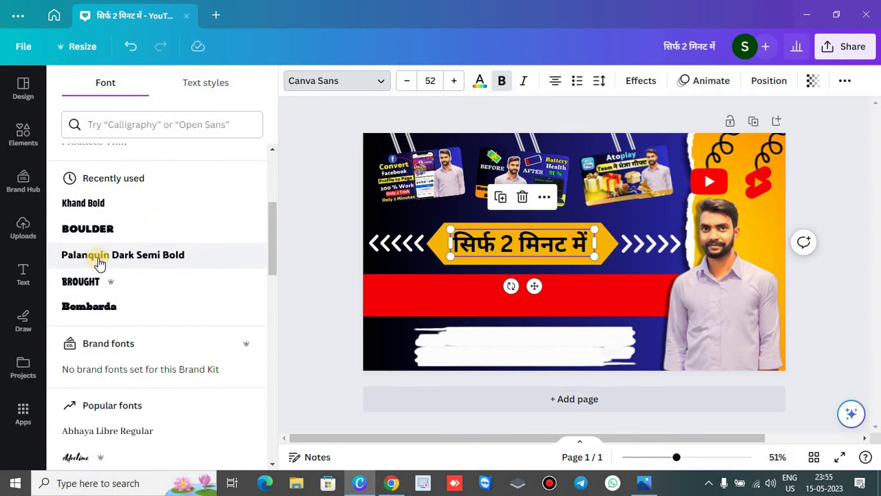
left_click(119, 256)
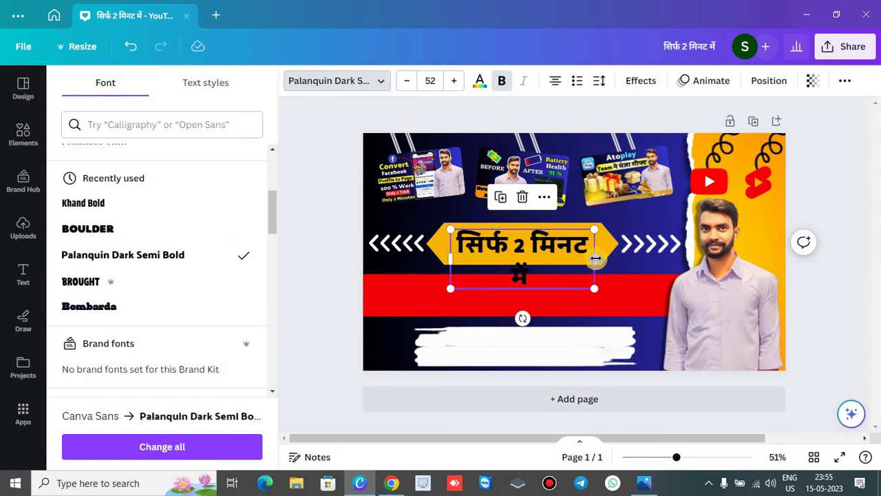
left_click_drag(597, 256, 610, 257)
left_click_drag(527, 246, 519, 247)
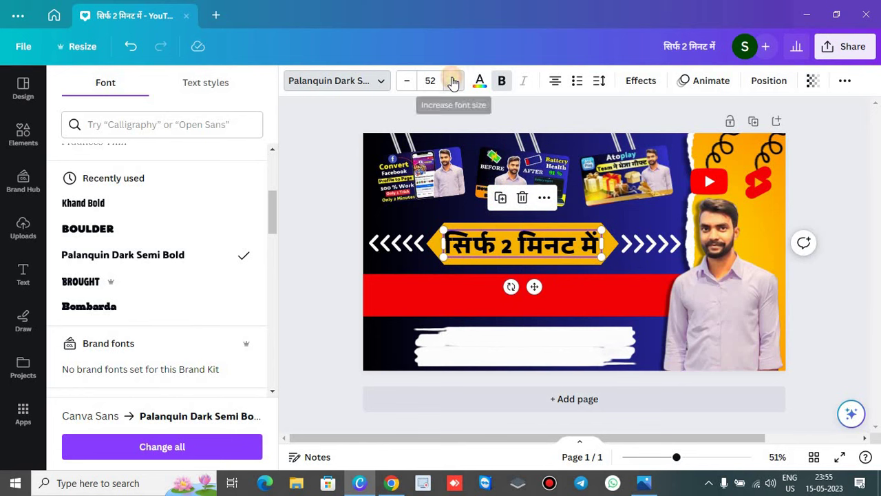
Step: Set the banner text's size to 60 and widen its box to keep the phrase on one line
left_click(453, 80)
left_click(453, 81)
left_click(453, 81)
left_click(453, 80)
left_click(453, 81)
left_click(453, 81)
left_click(453, 80)
left_click(453, 80)
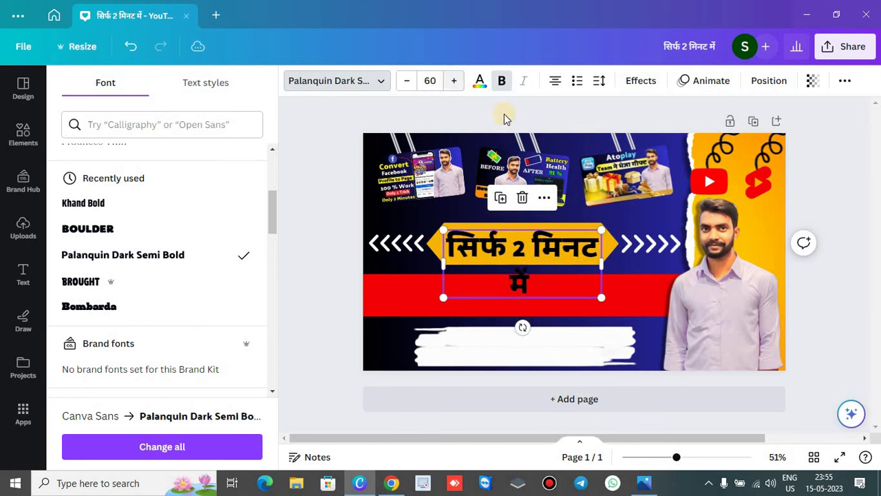
left_click_drag(602, 263, 611, 260)
left_click(638, 269)
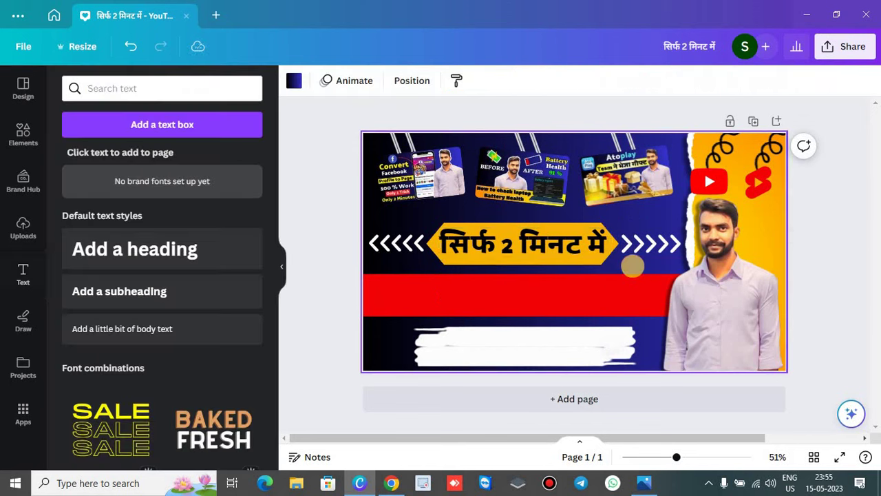
Step: Add a default heading text box to the thumbnail for the red bar below the yellow banner
left_click(509, 298)
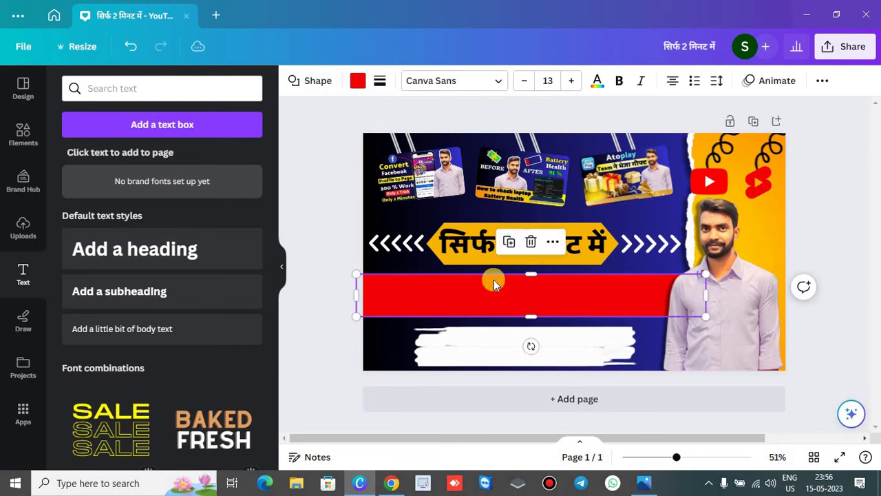
left_click(472, 242)
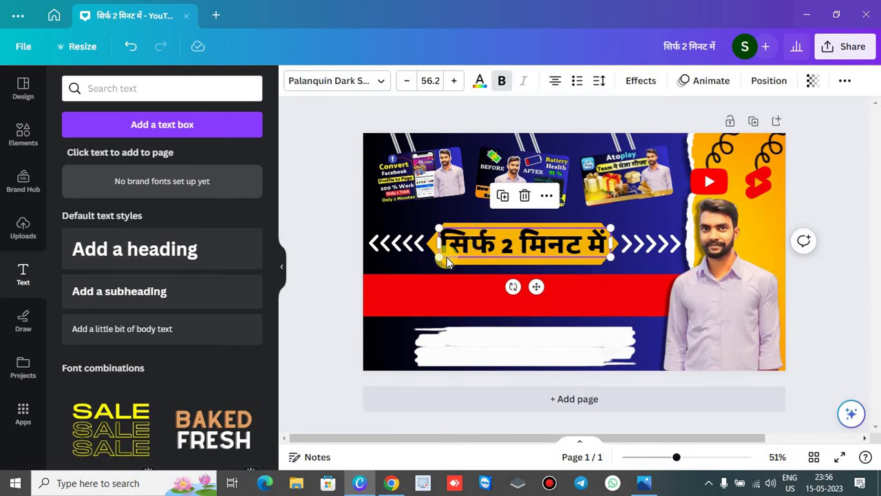
left_click(165, 246)
left_click_drag(165, 246, 466, 292)
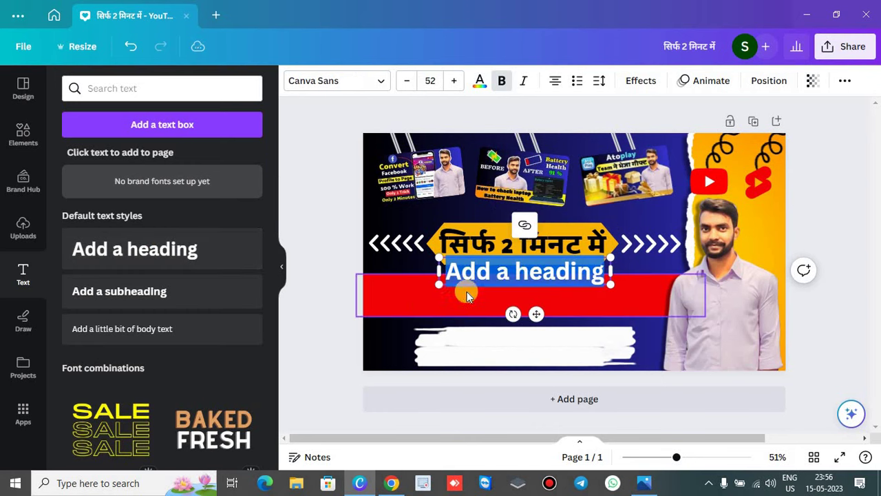
double_click(481, 283)
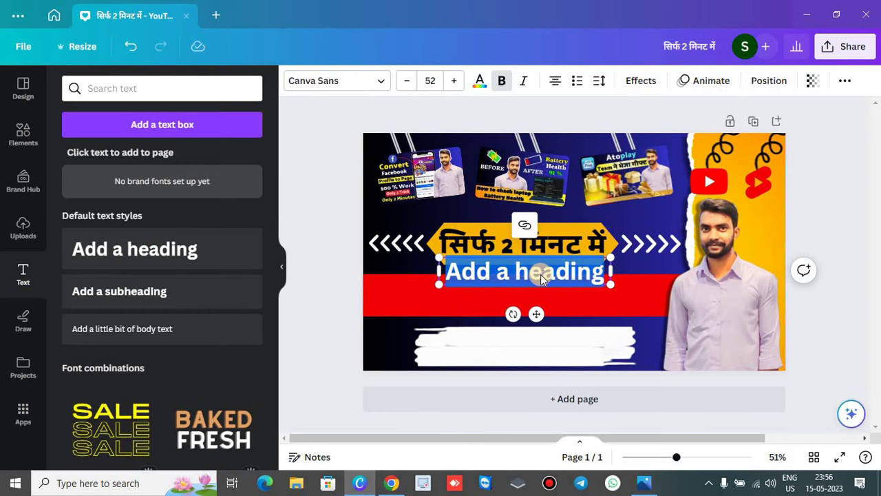
Step: Glance at the reference thumbnail among the open windows, return to Canva, and move the new heading onto the red bar with its whole text selected
key("alt+Tab")
key("alt+Tab")
key("alt+Tab")
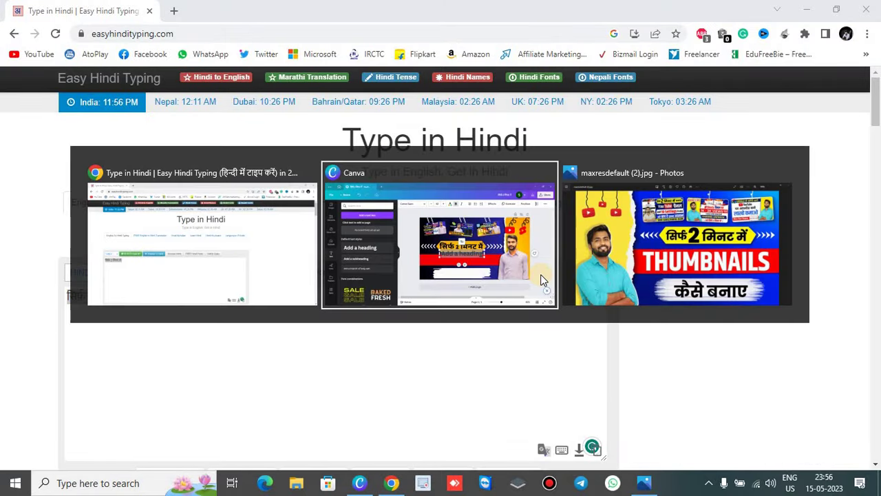
left_click(541, 274)
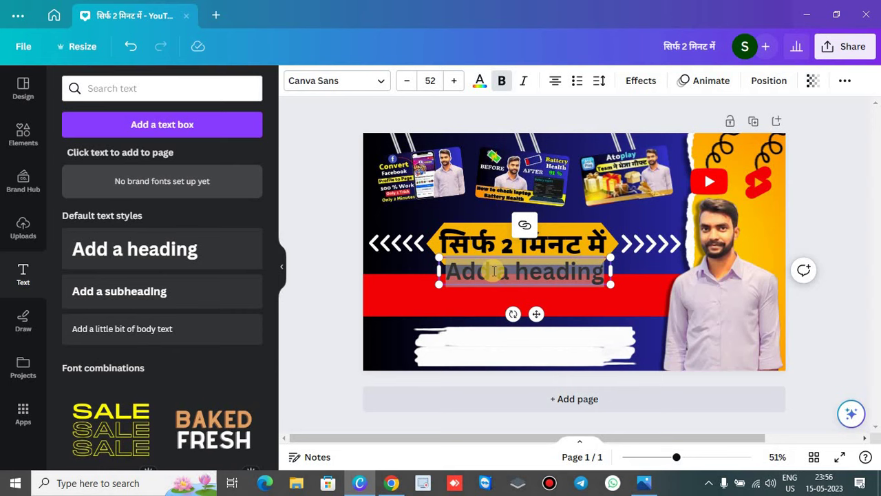
left_click_drag(494, 270, 485, 291)
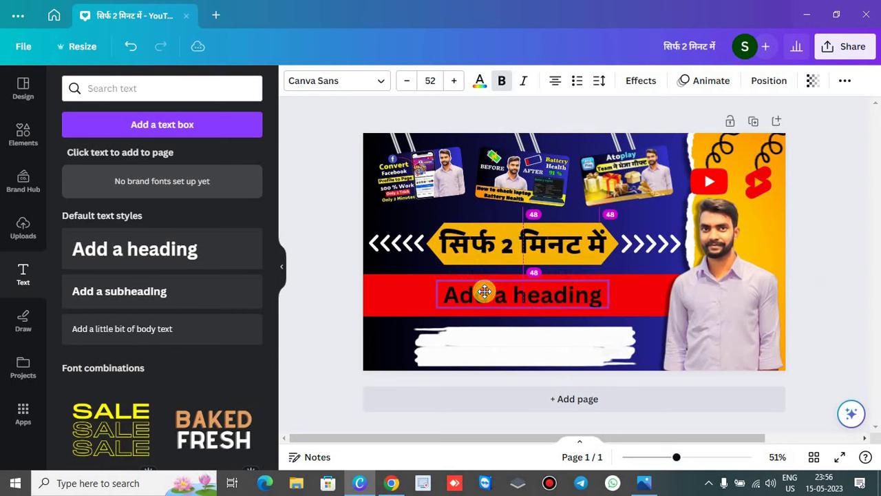
double_click(499, 294)
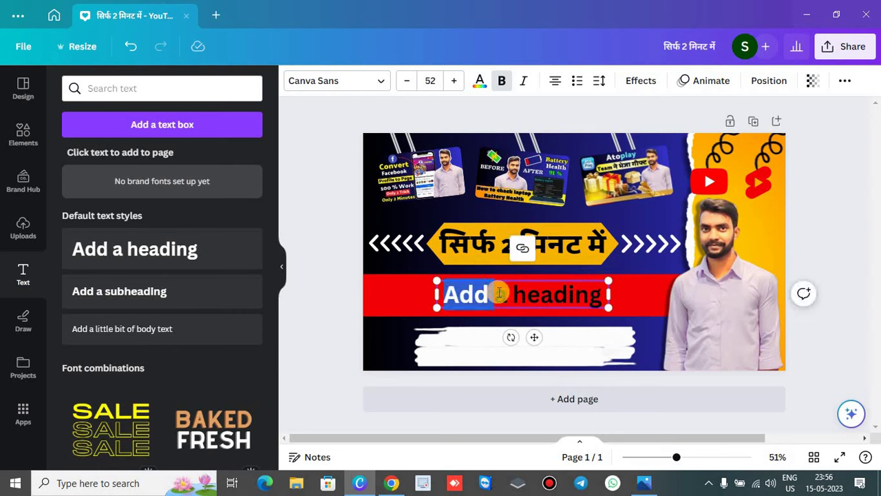
left_click(499, 294)
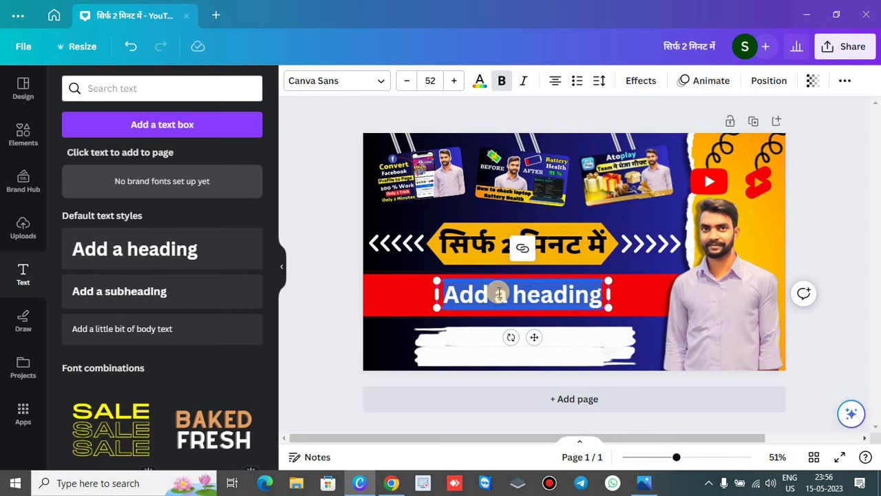